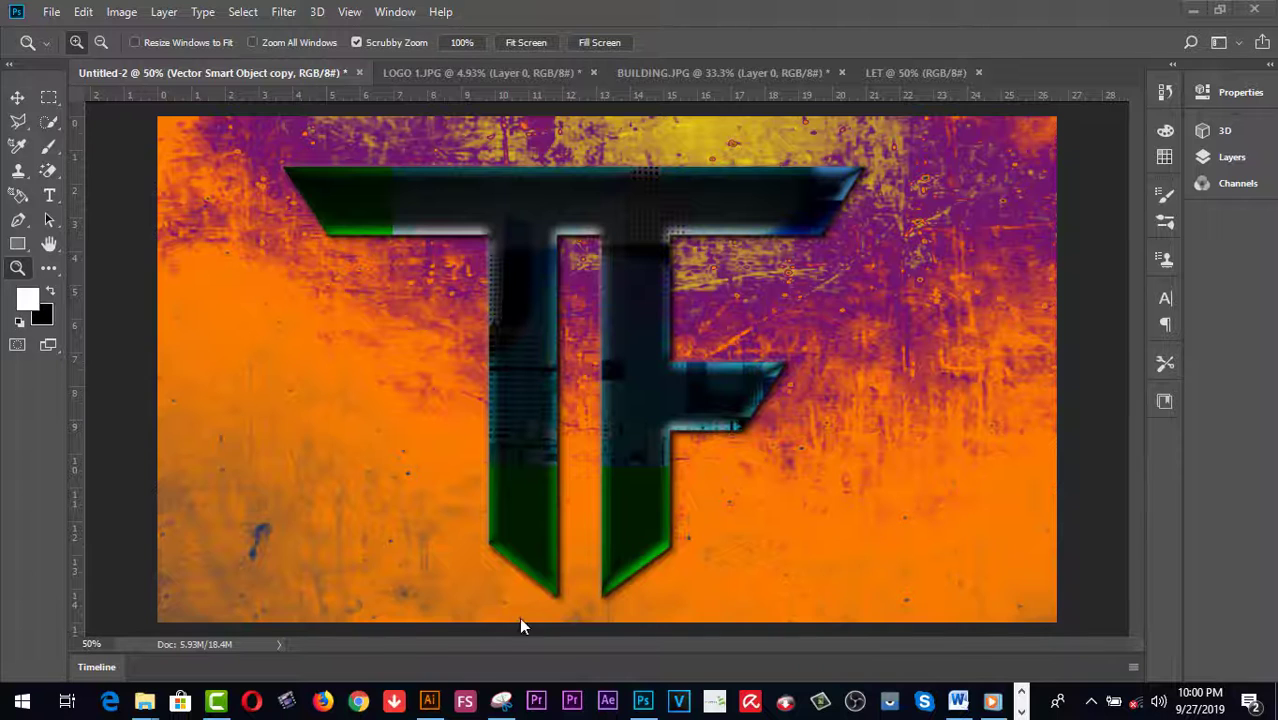
Step: Switch to Illustrator and select the lower LET text to check its font, leaving nothing selected
{"action": "left_click", "coordinate": [430, 702]}
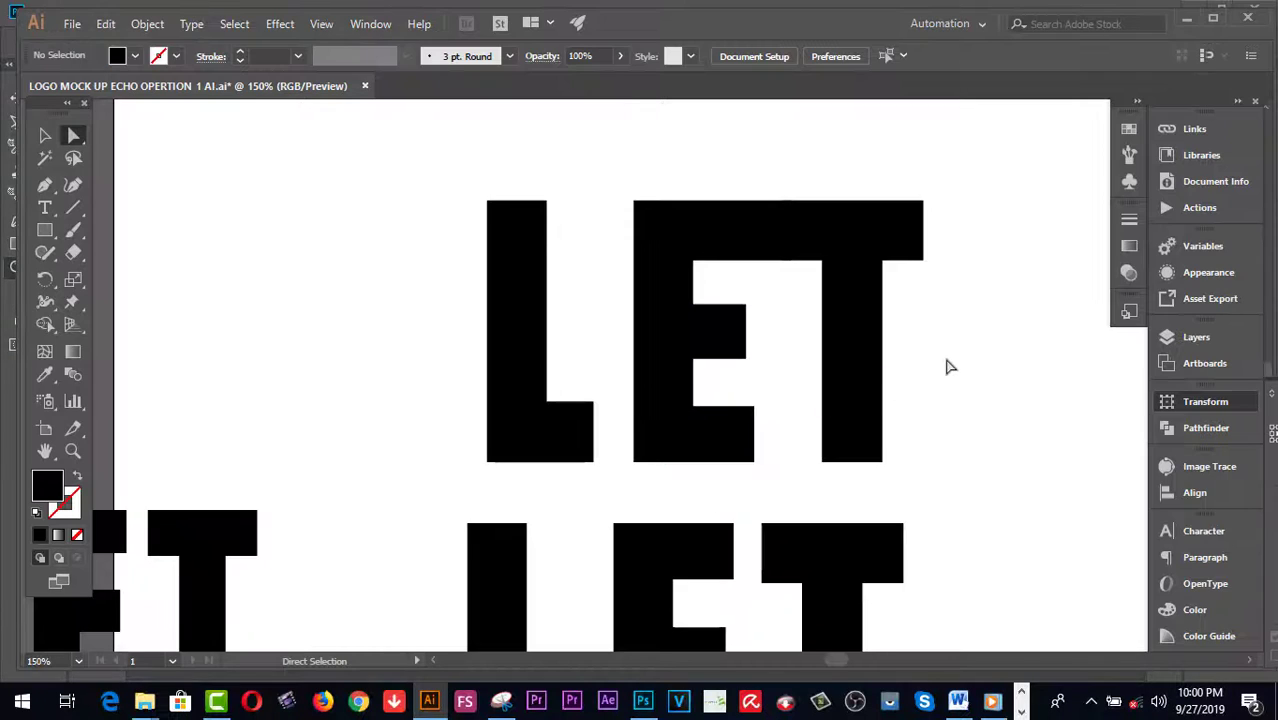
{"action": "scroll", "coordinate": [947, 365], "scroll_direction": "down", "scroll_amount": 1}
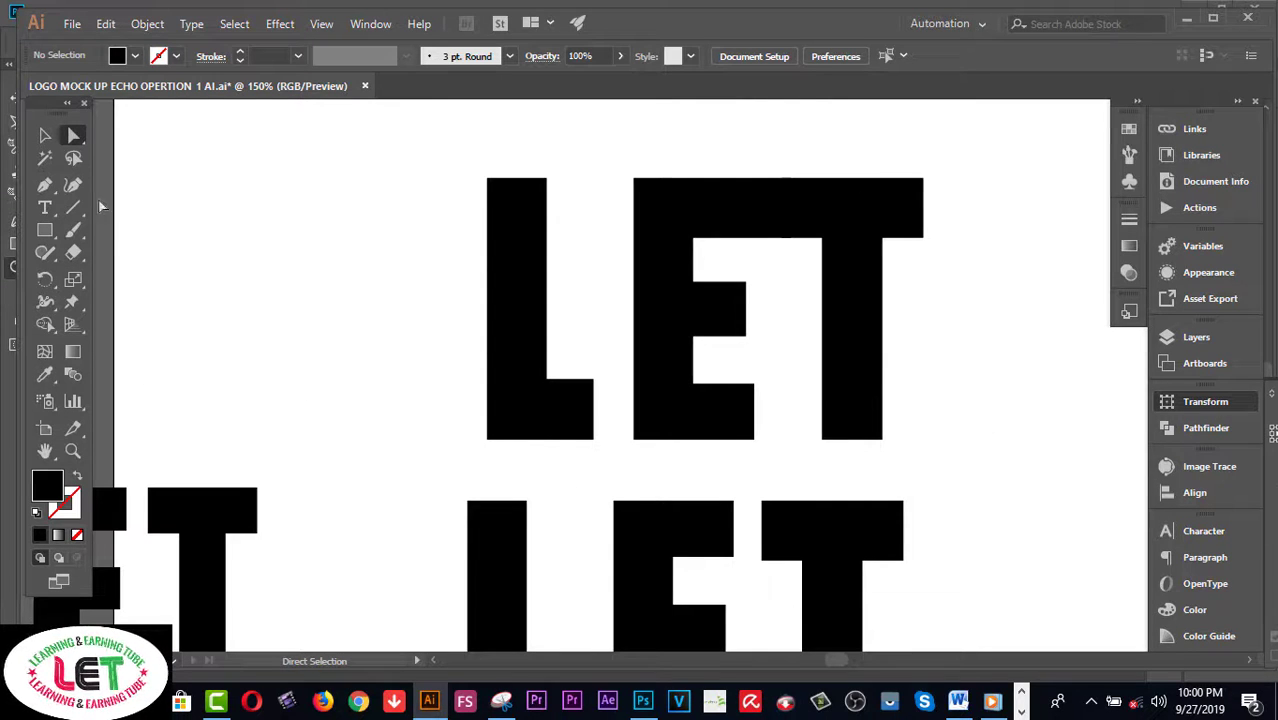
{"action": "key", "text": "v"}
{"action": "left_click", "coordinate": [703, 523]}
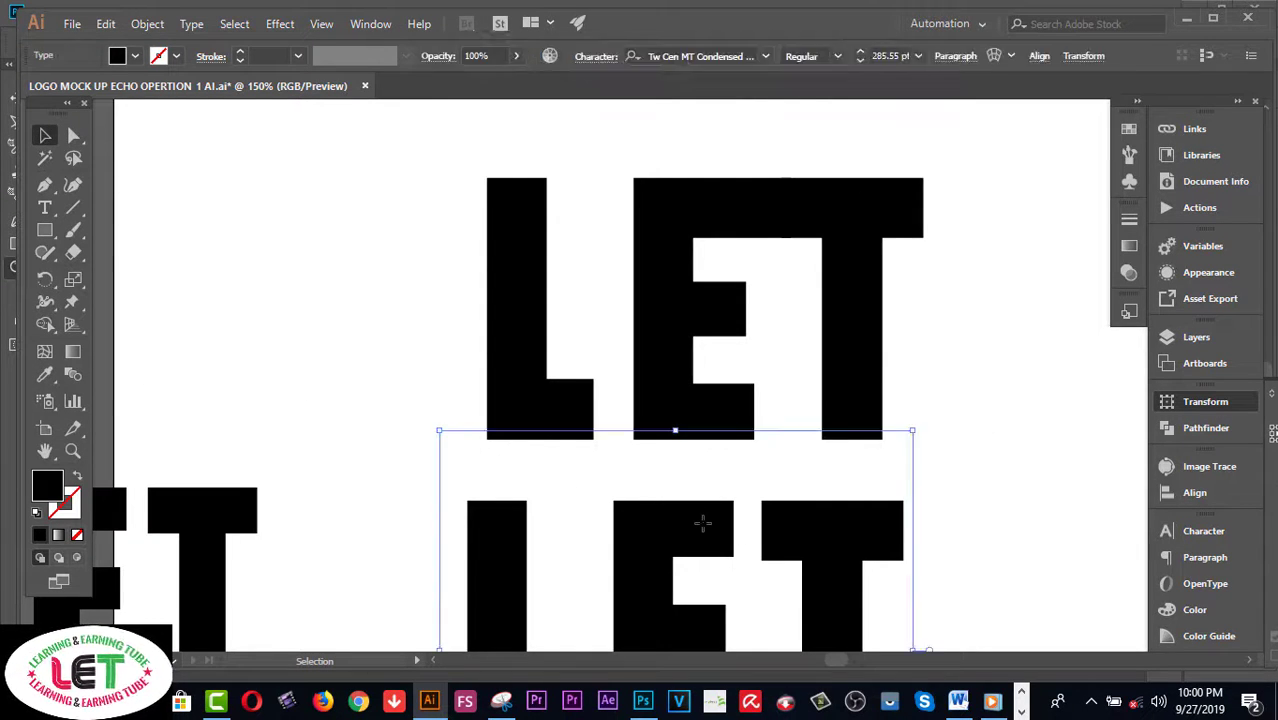
{"action": "scroll", "coordinate": [738, 543], "scroll_direction": "down", "scroll_amount": 1}
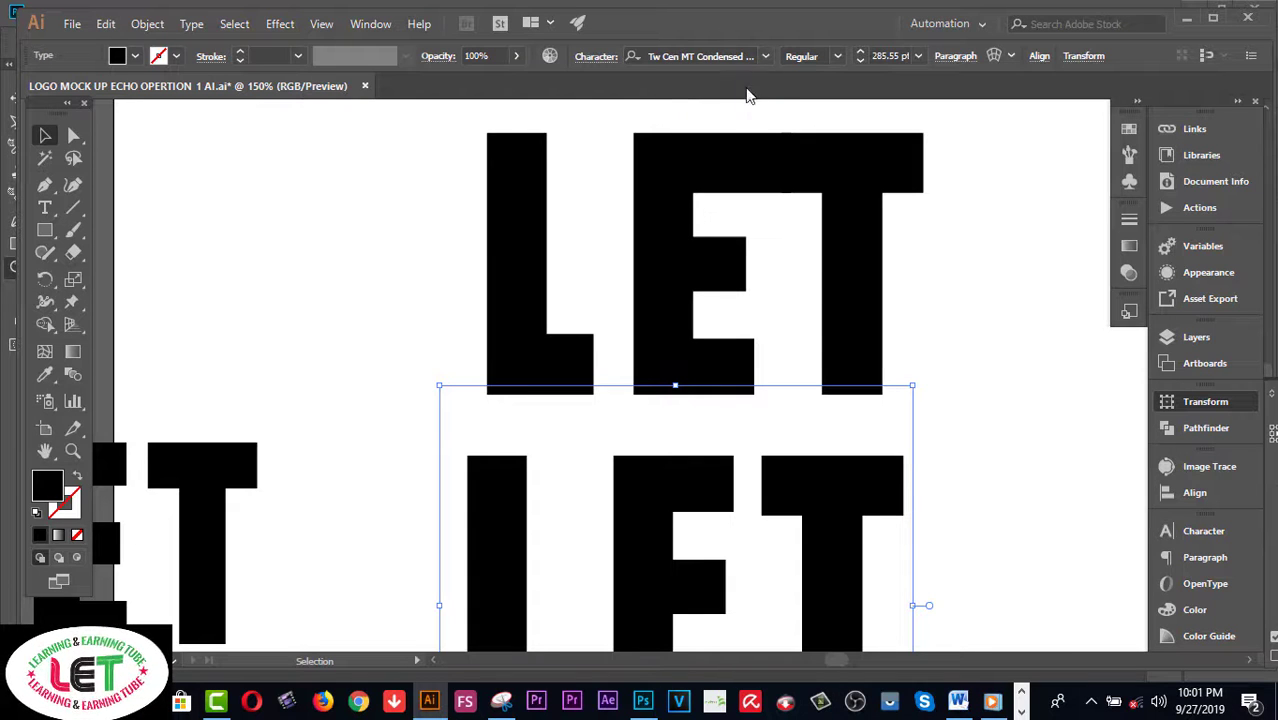
{"action": "left_click", "coordinate": [874, 300]}
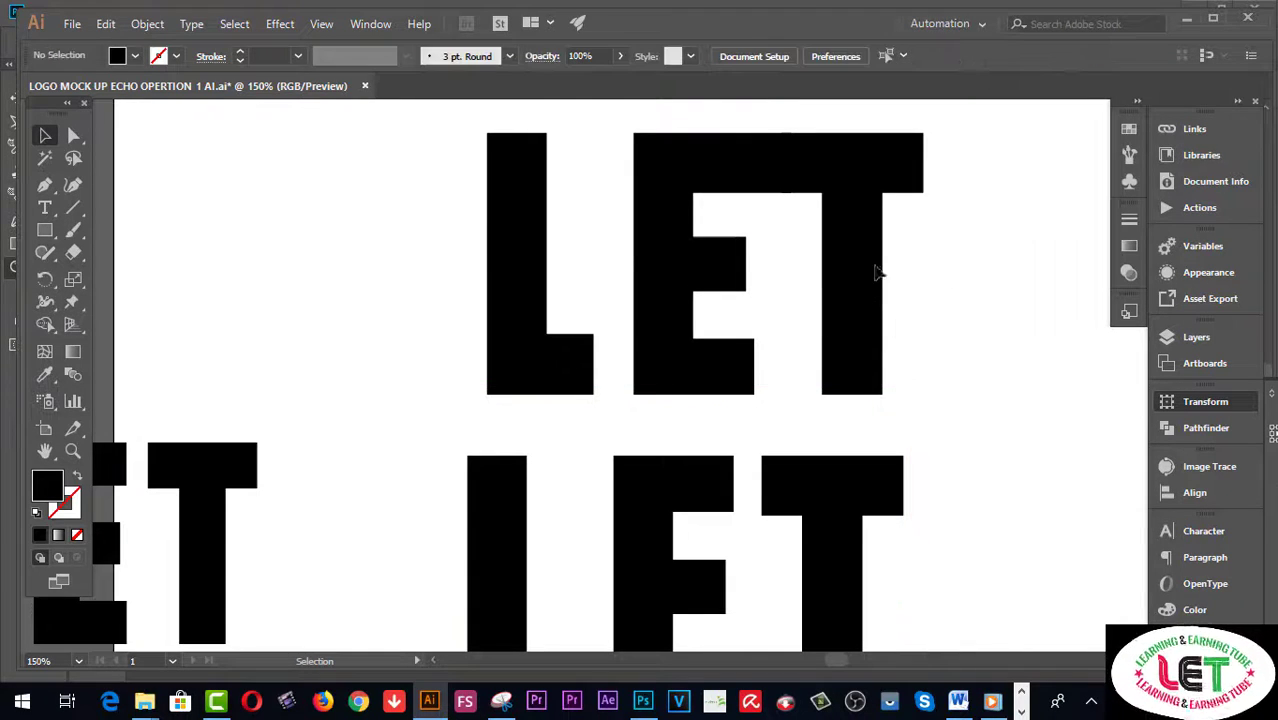
Step: Delete the existing L, E and T letter shapes above the live LET text
{"action": "left_click_drag", "start_coordinate": [978, 258], "coordinate": [339, 342]}
{"action": "key", "text": "Delete"}
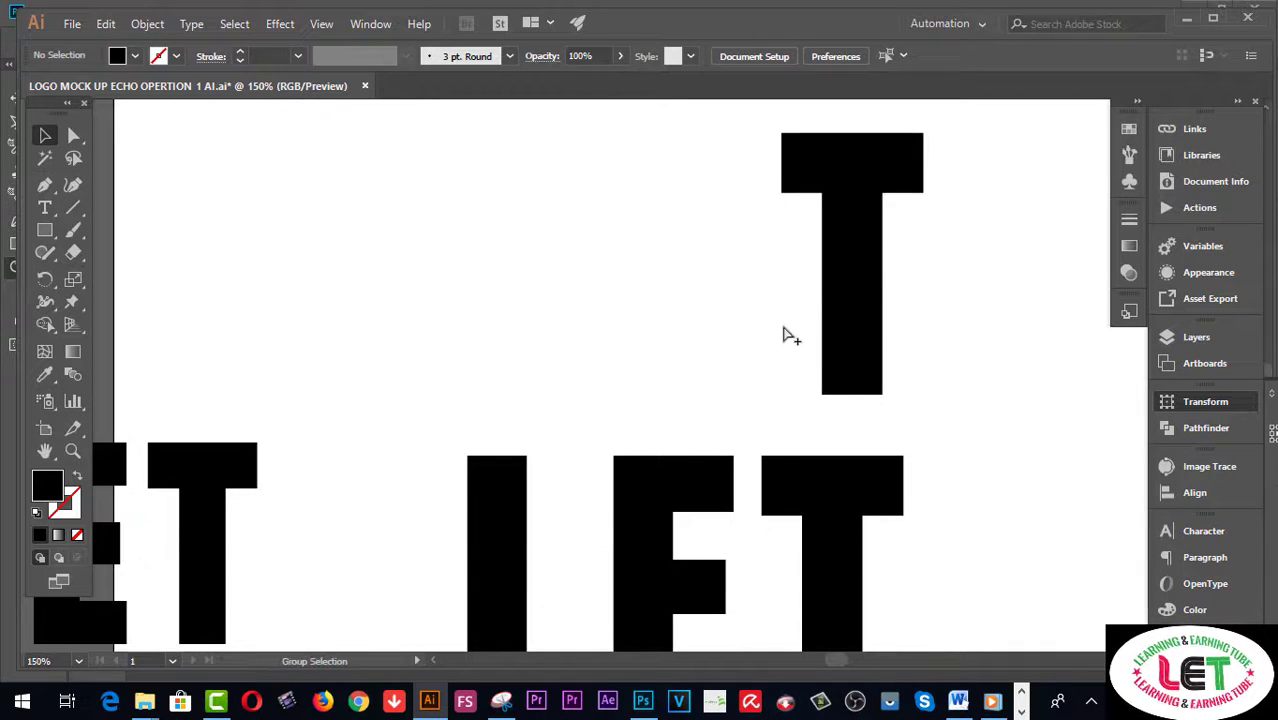
{"action": "left_click_drag", "start_coordinate": [787, 334], "coordinate": [918, 291]}
{"action": "key", "text": "Delete"}
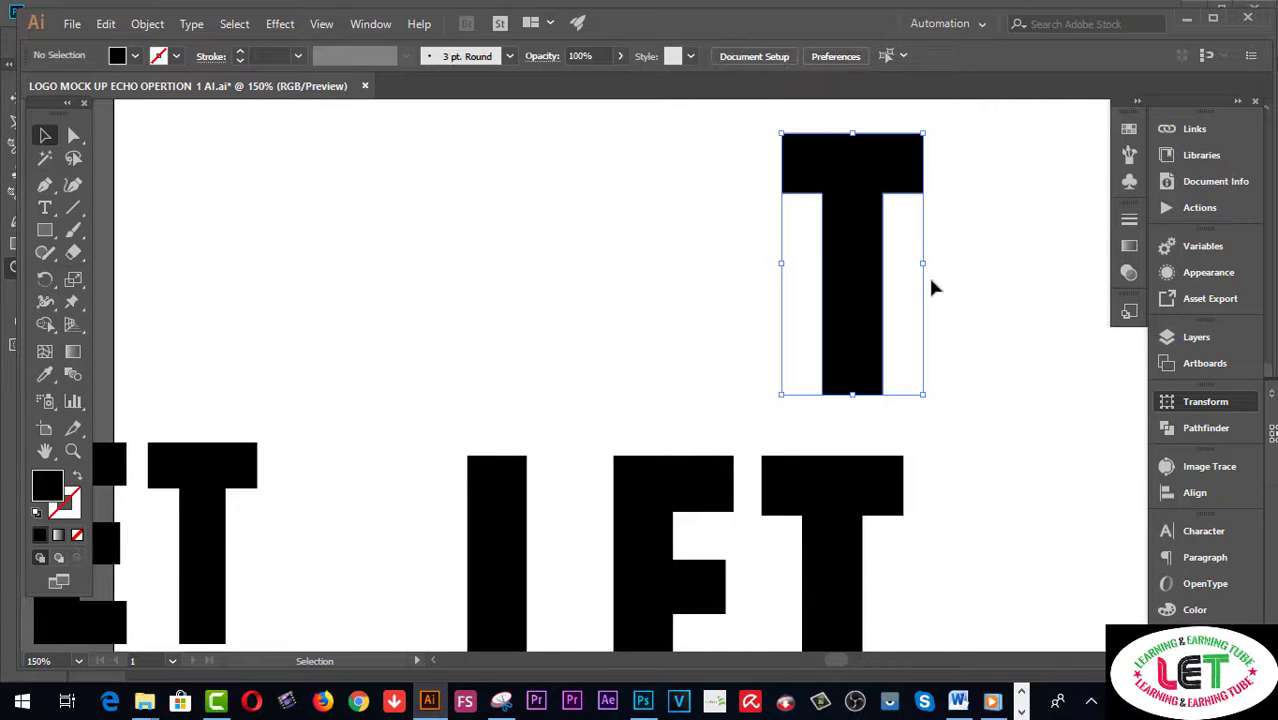
Step: Move the live LET text up into the cleared area and expand its object and fill into shapes
{"action": "left_click", "coordinate": [849, 492]}
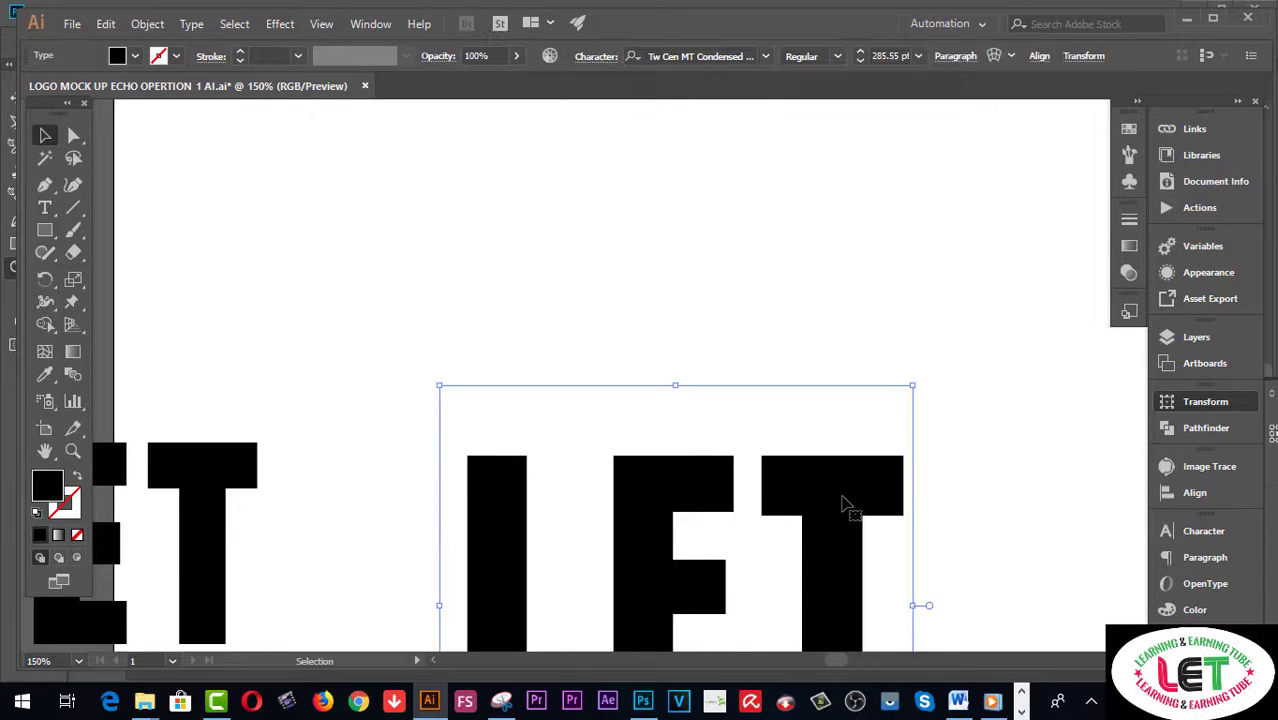
{"action": "left_click_drag", "start_coordinate": [845, 502], "coordinate": [811, 255]}
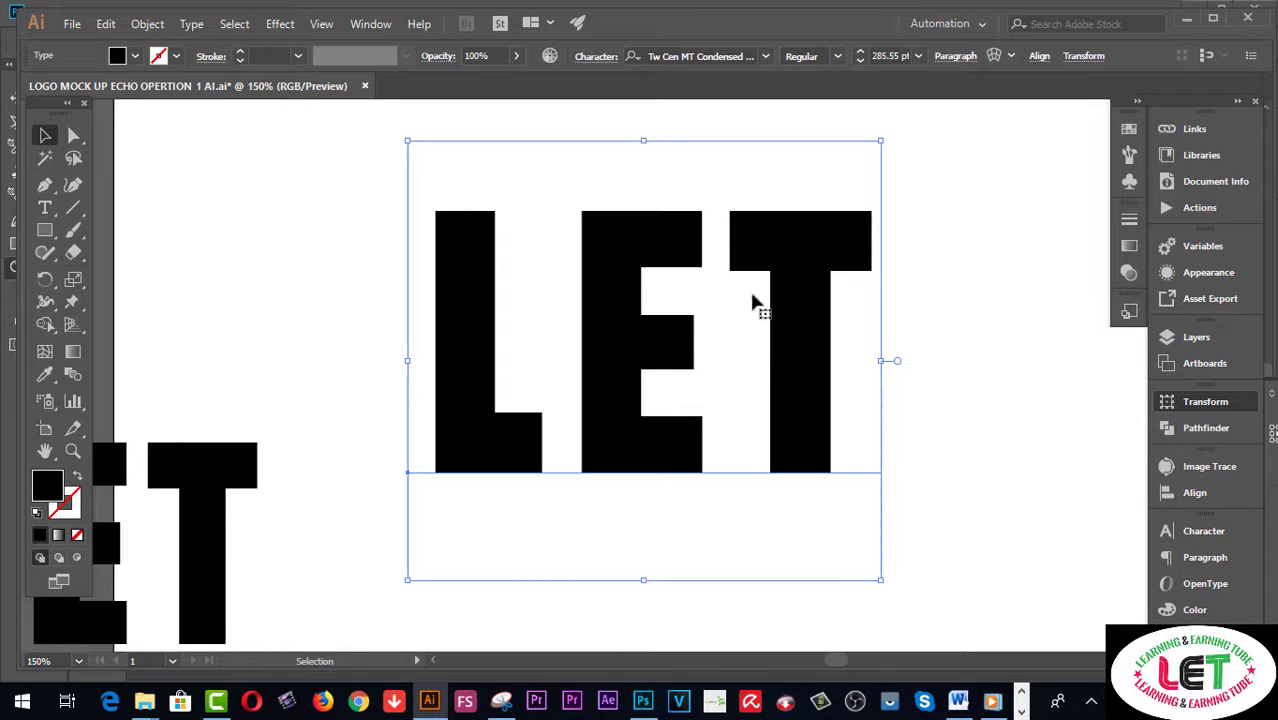
{"action": "left_click", "coordinate": [150, 24]}
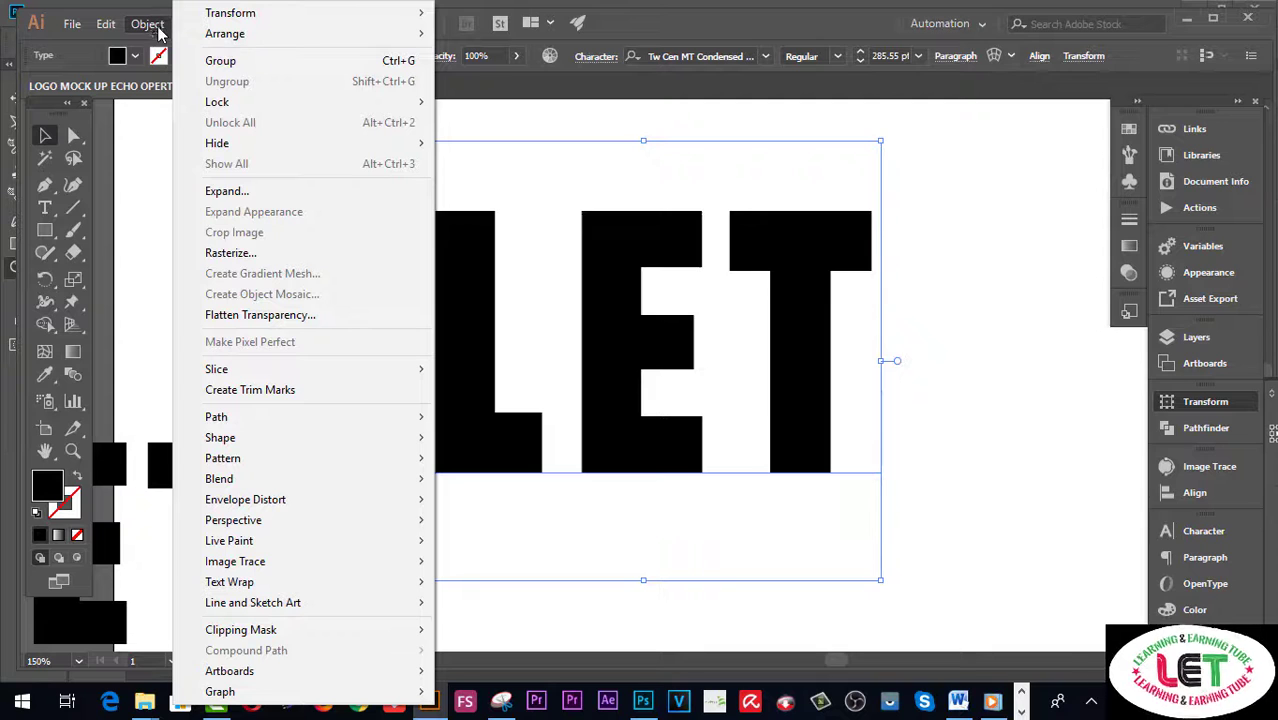
{"action": "left_click", "coordinate": [223, 195]}
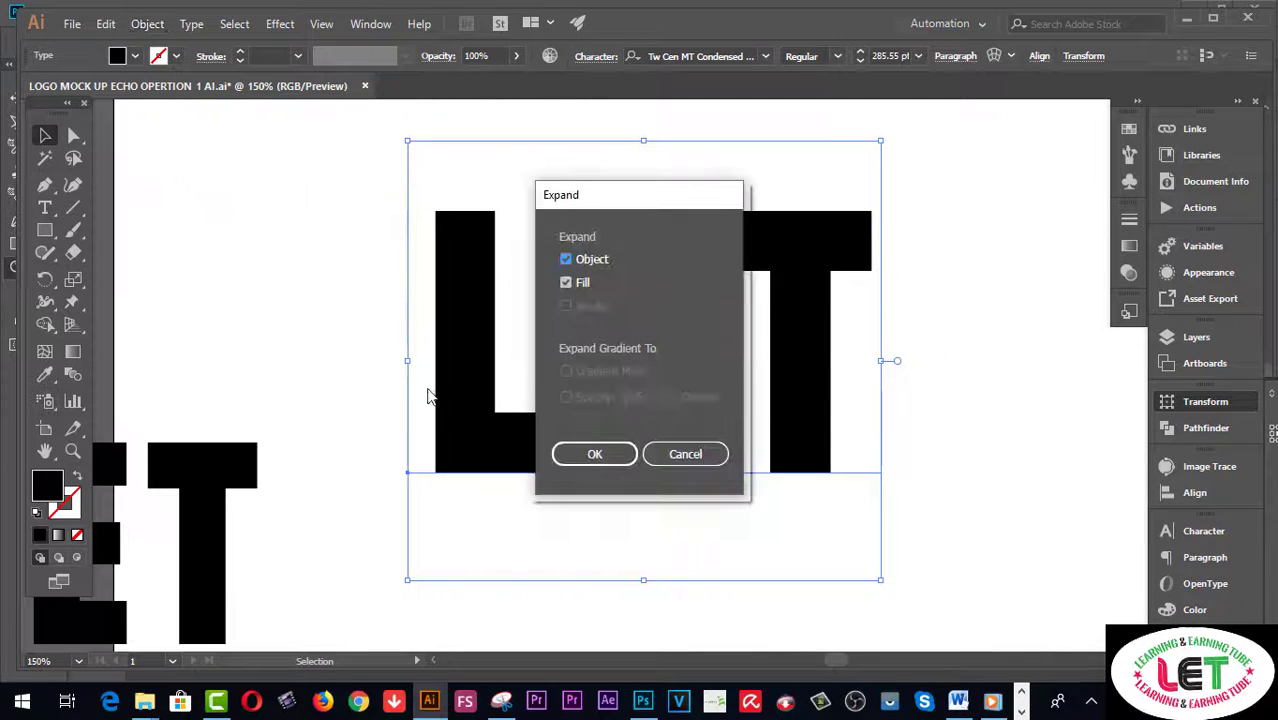
{"action": "left_click", "coordinate": [585, 455]}
{"action": "left_click", "coordinate": [922, 205]}
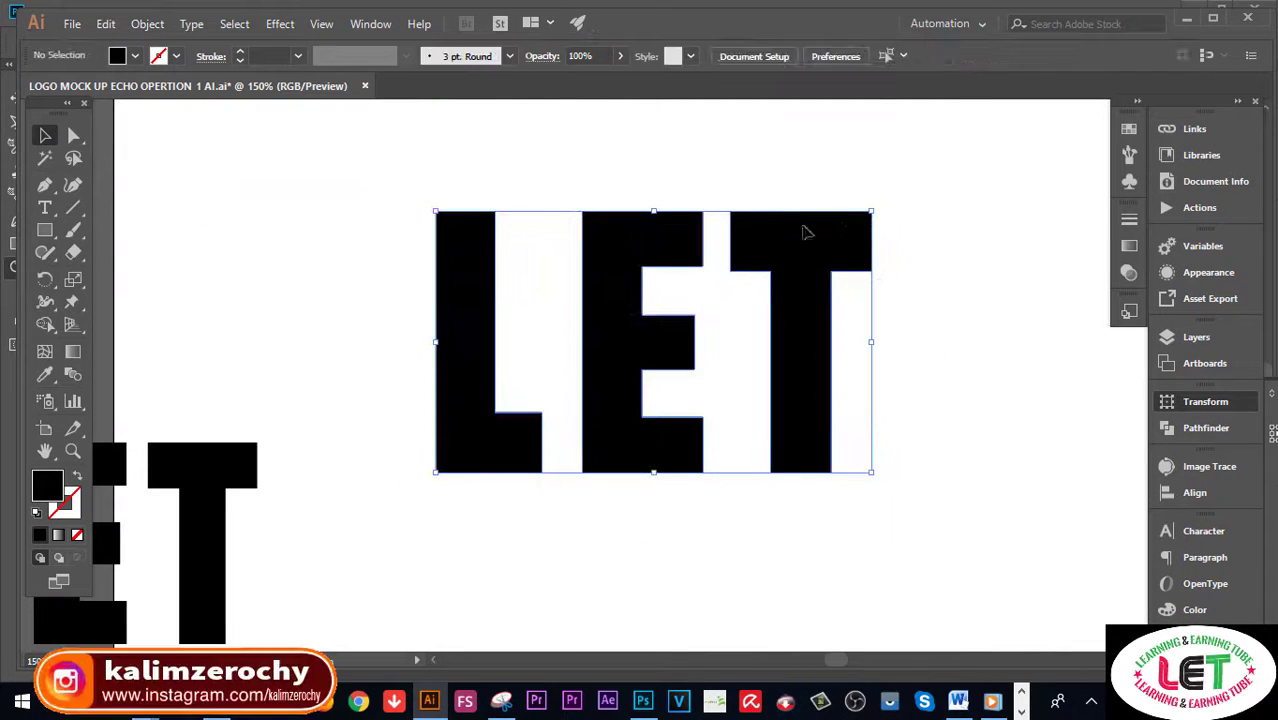
Step: Ungroup the expanded LET lettering and check that each letter can be selected separately
{"action": "left_click", "coordinate": [680, 236]}
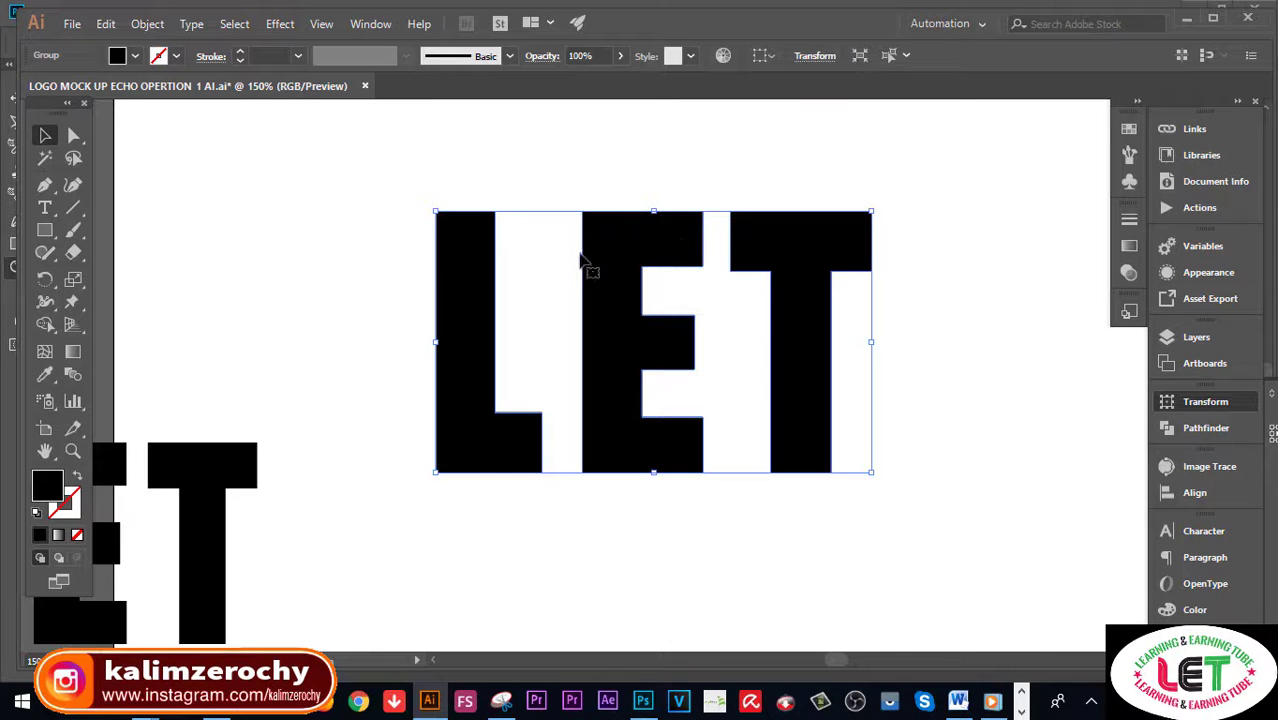
{"action": "left_click", "coordinate": [147, 25]}
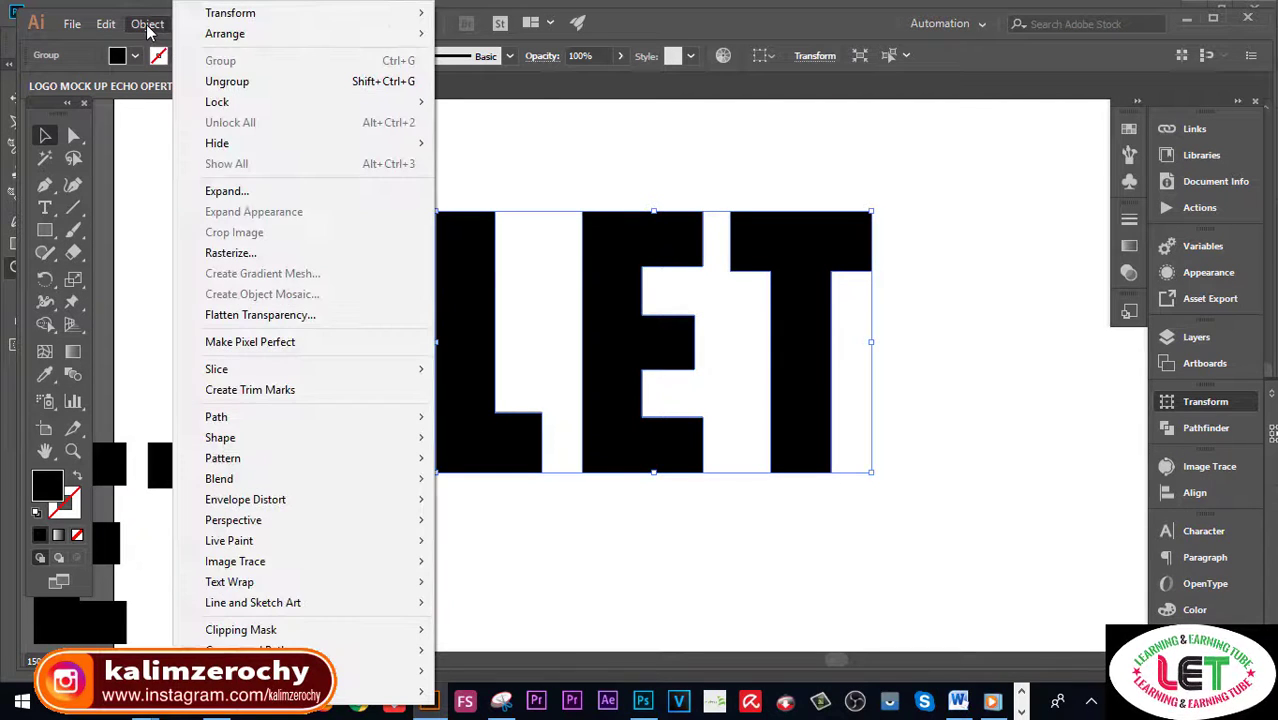
{"action": "left_click", "coordinate": [212, 83]}
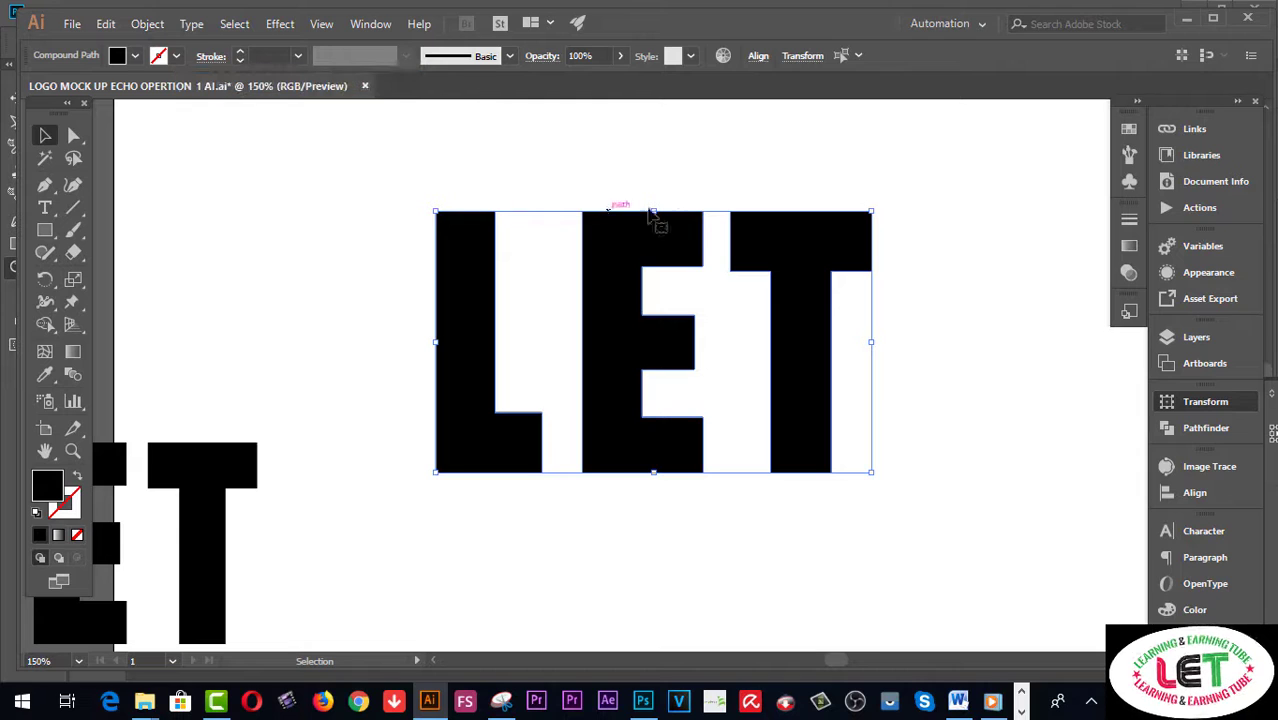
{"action": "left_click", "coordinate": [688, 193]}
{"action": "left_click", "coordinate": [652, 268]}
{"action": "left_click", "coordinate": [472, 279]}
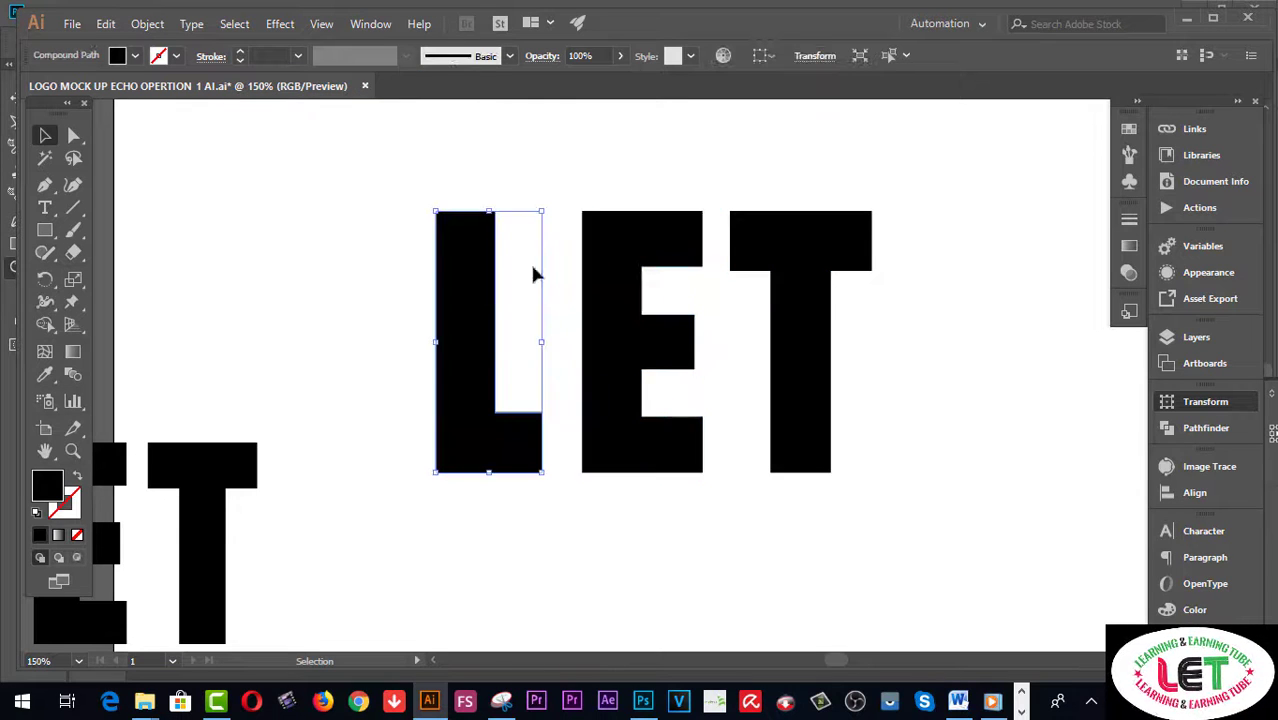
{"action": "left_click", "coordinate": [793, 251]}
{"action": "left_click", "coordinate": [913, 184]}
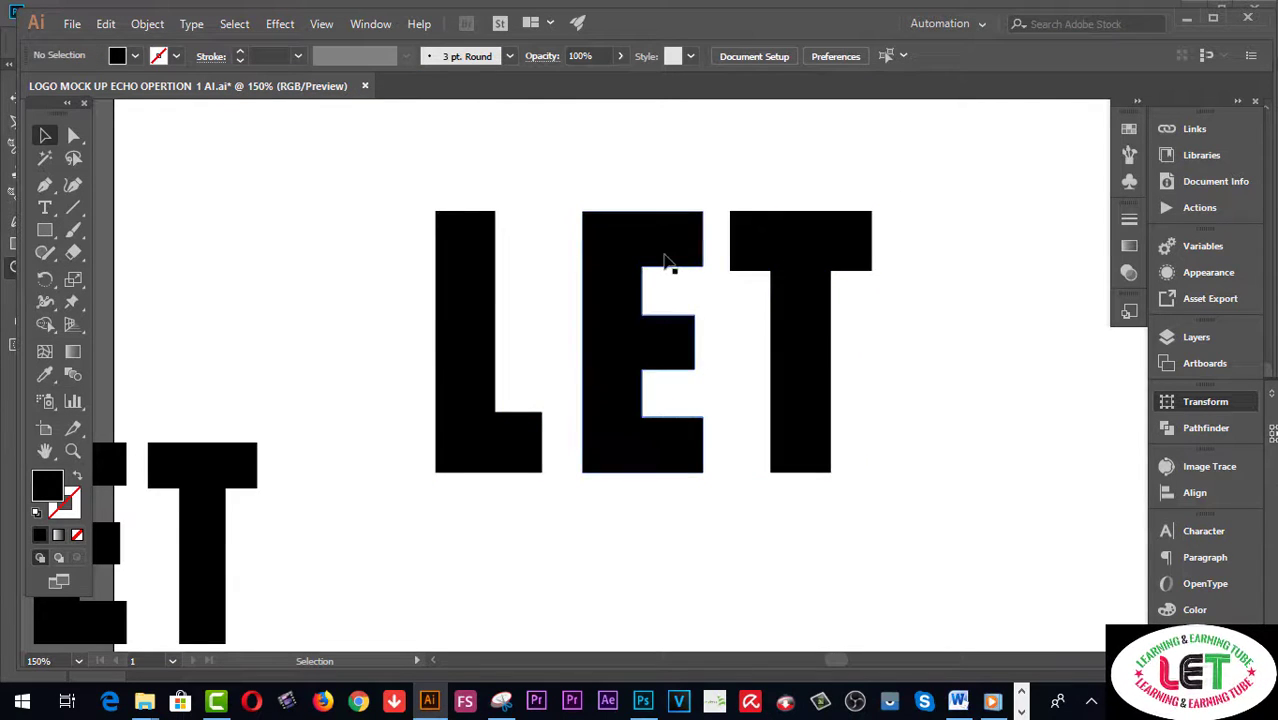
Step: Extend the upper arm of the E horizontally by nudging its two end anchor points until it overlaps the T's crossbar
{"action": "left_click", "coordinate": [73, 454]}
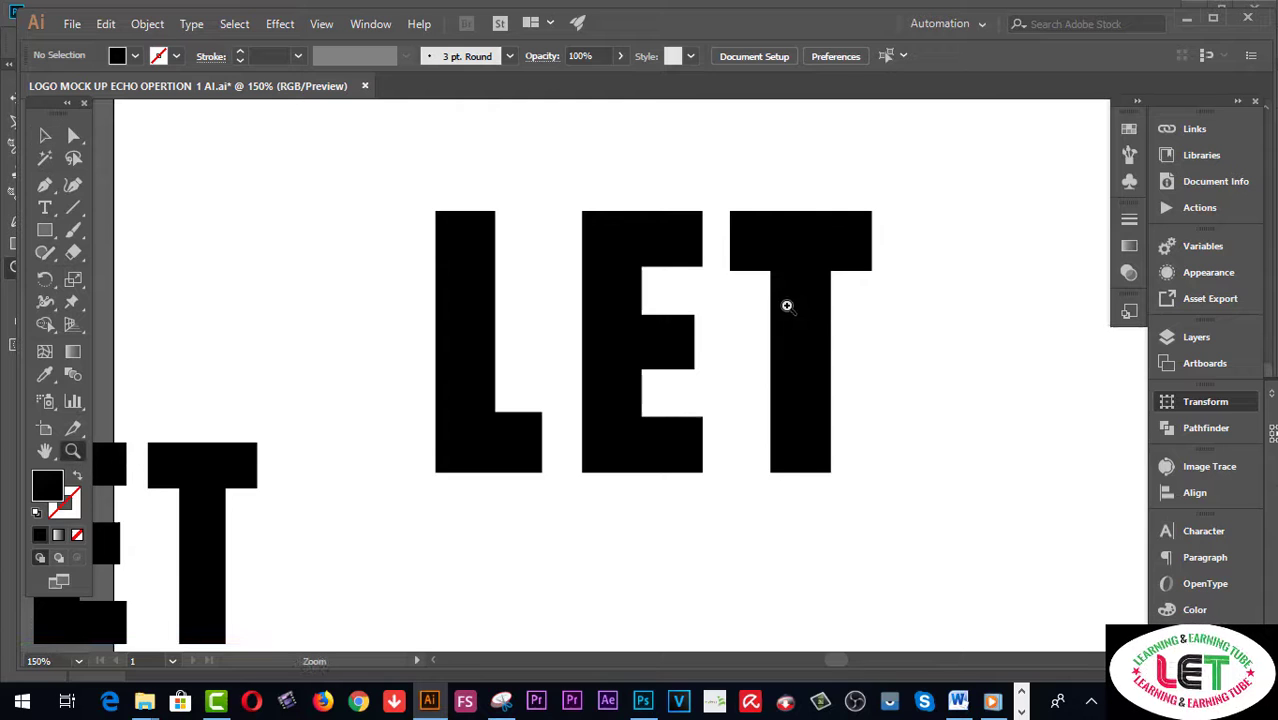
{"action": "left_click", "coordinate": [779, 310]}
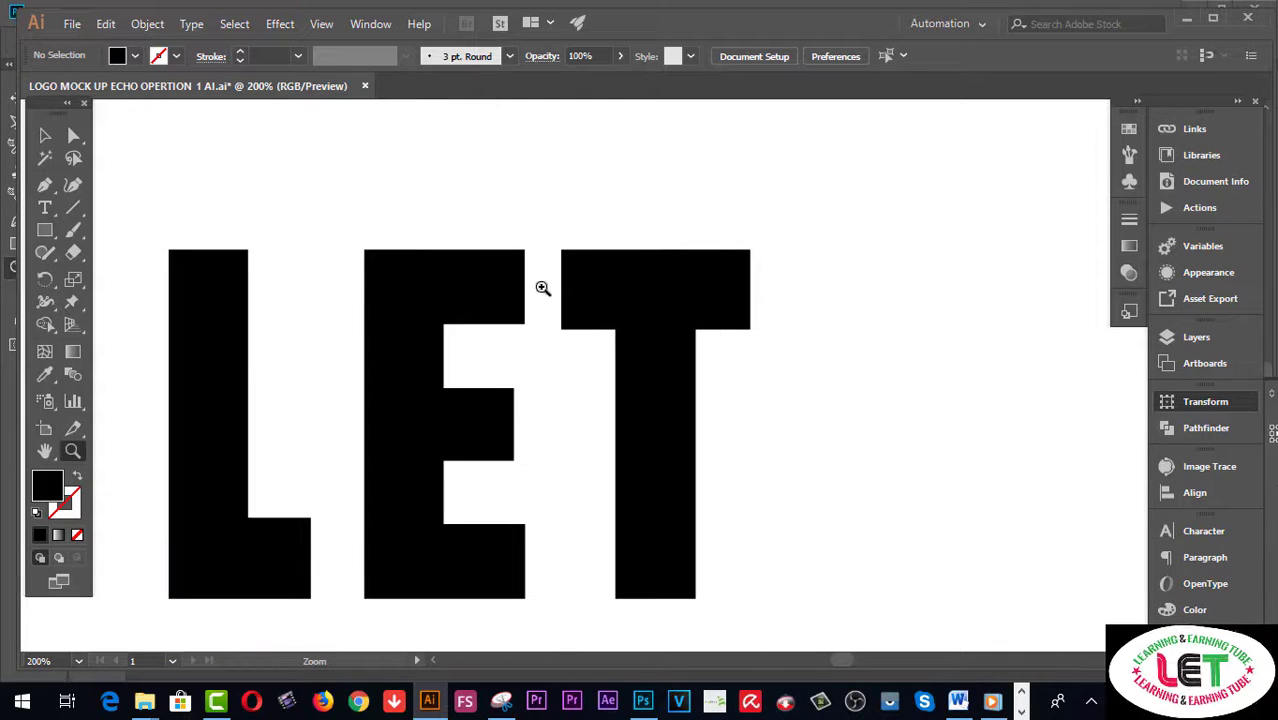
{"action": "left_click", "coordinate": [74, 139]}
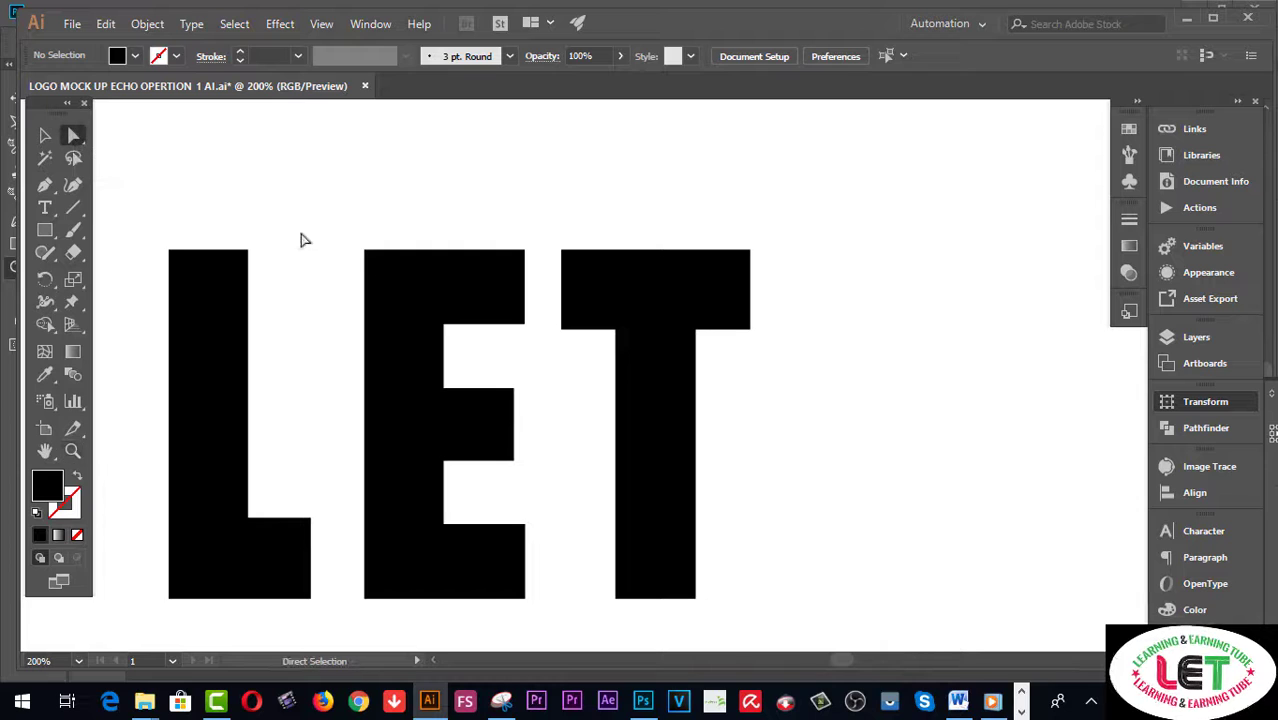
{"action": "left_click_drag", "start_coordinate": [543, 341], "coordinate": [450, 242]}
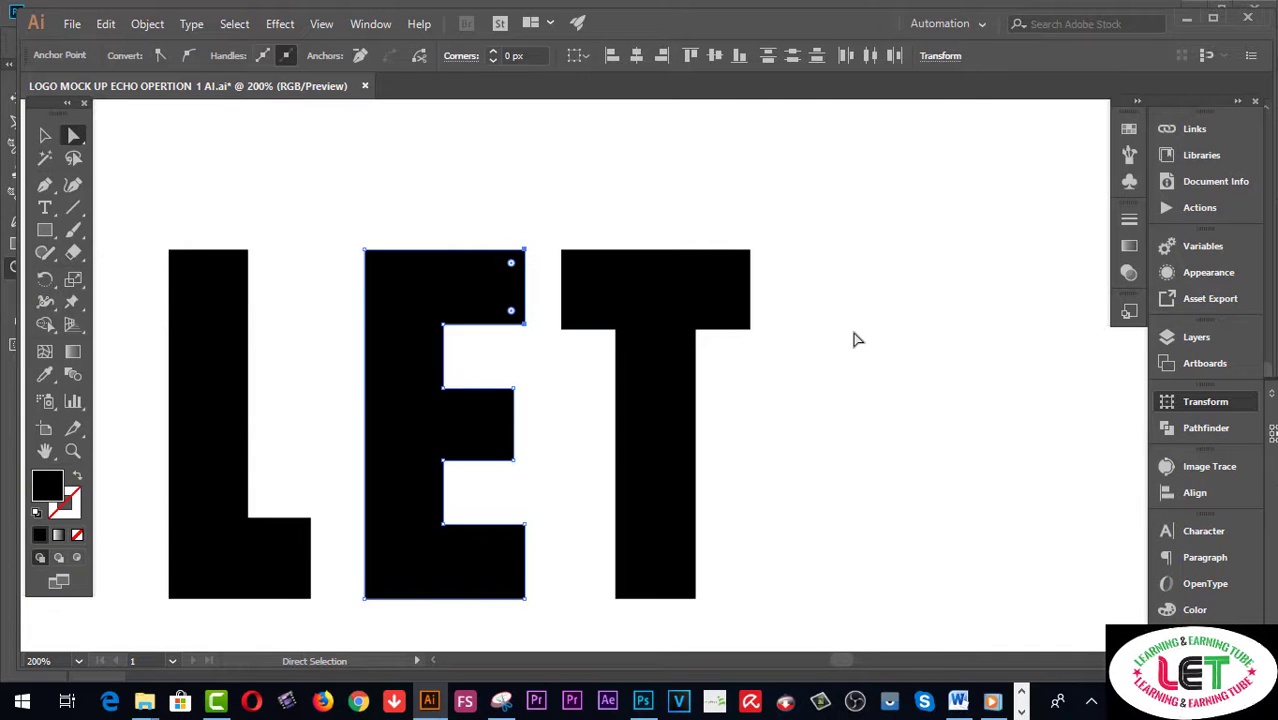
{"action": "key", "text": "Right"}
{"action": "key", "text": "Right"}
{"action": "key", "text": "Right"}
{"action": "key", "text": "Right"}
{"action": "key", "text": "Right"}
{"action": "key", "text": "Right"}
{"action": "key", "text": "Right"}
{"action": "key", "text": "Right"}
{"action": "key", "text": "Right"}
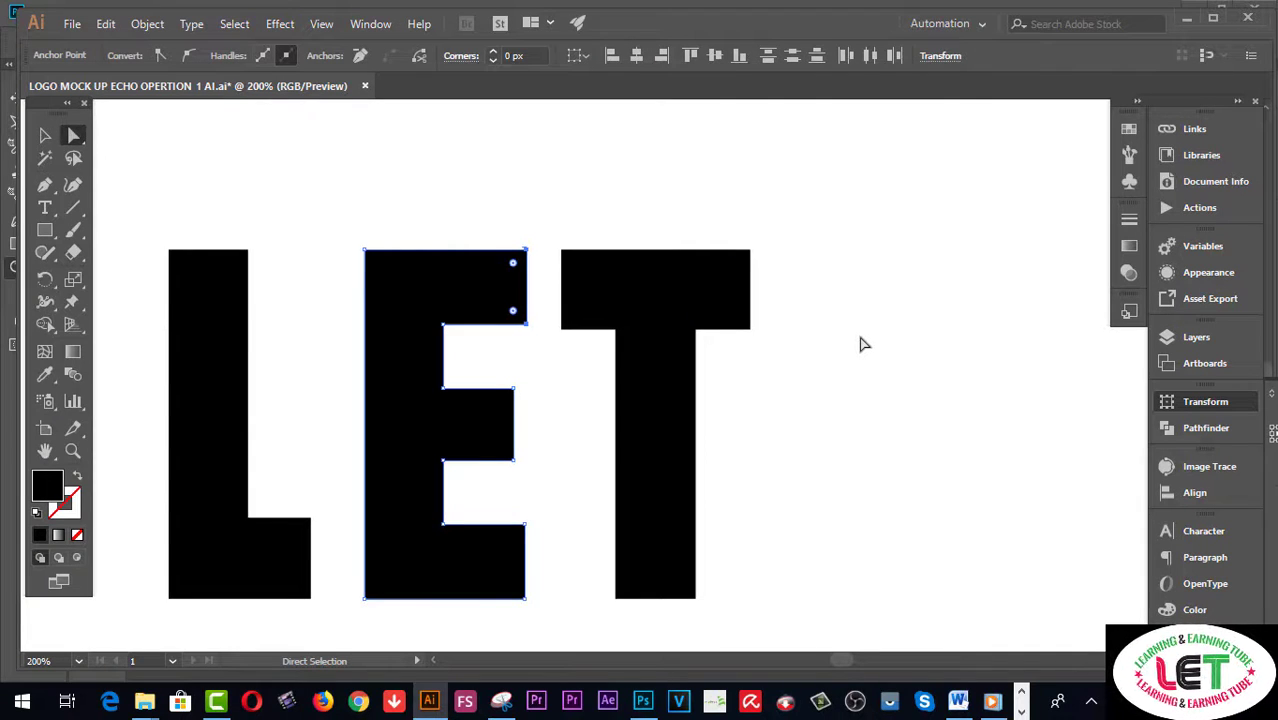
{"action": "key", "text": "Right"}
{"action": "key", "text": "Right"}
{"action": "key", "text": "Right"}
{"action": "key", "text": "Right"}
{"action": "key", "text": "Right"}
{"action": "key", "text": "Right"}
{"action": "key", "text": "Right"}
{"action": "key", "text": "Right"}
{"action": "key", "text": "Right"}
{"action": "key", "text": "Right"}
{"action": "key", "text": "Right"}
{"action": "key", "text": "Right"}
{"action": "key", "text": "Right"}
{"action": "key", "text": "Right"}
{"action": "key", "text": "Right"}
{"action": "key", "text": "Right"}
{"action": "key", "text": "Right"}
{"action": "key", "text": "Right"}
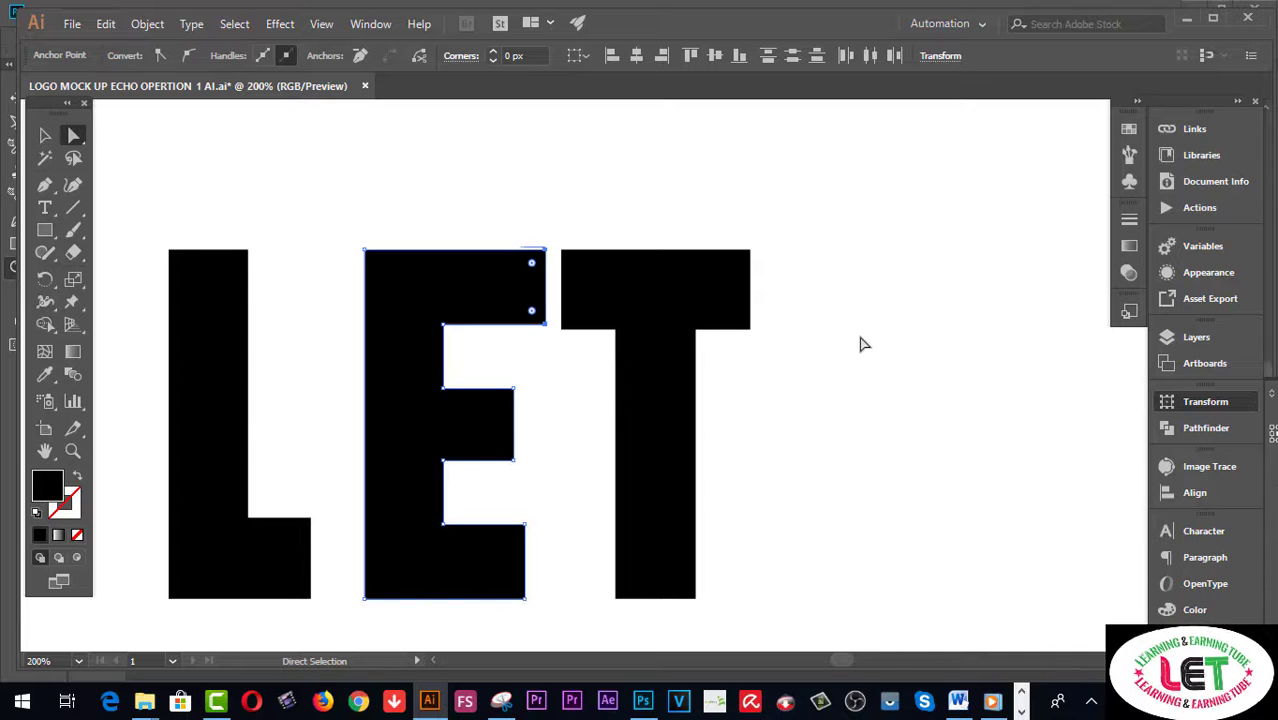
{"action": "key", "text": "Right"}
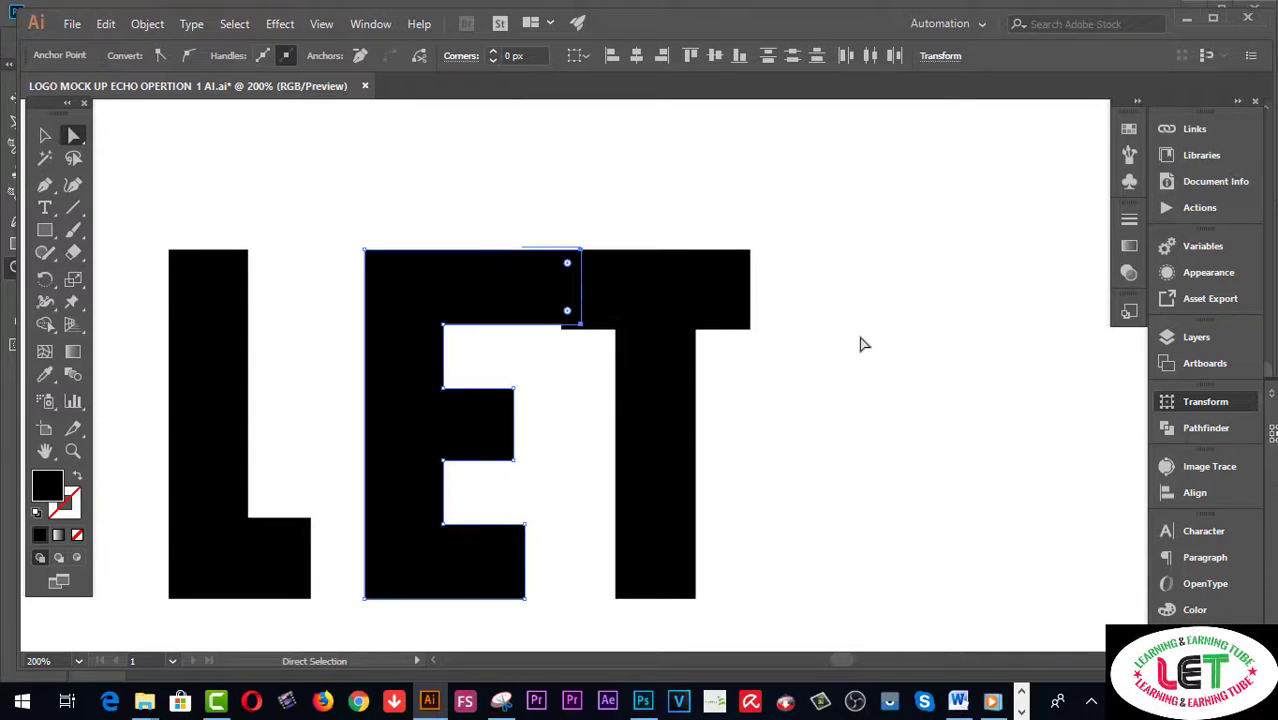
{"action": "left_click", "coordinate": [45, 135]}
{"action": "left_click", "coordinate": [355, 170]}
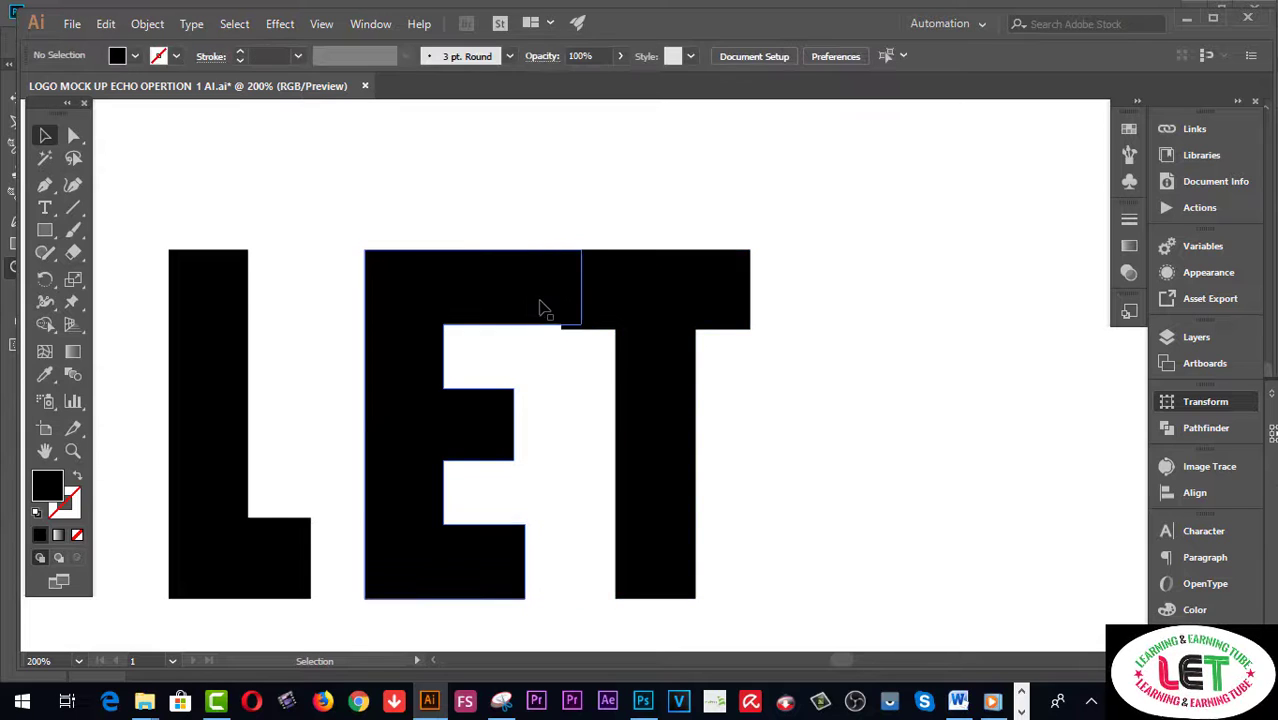
{"action": "left_click", "coordinate": [708, 303]}
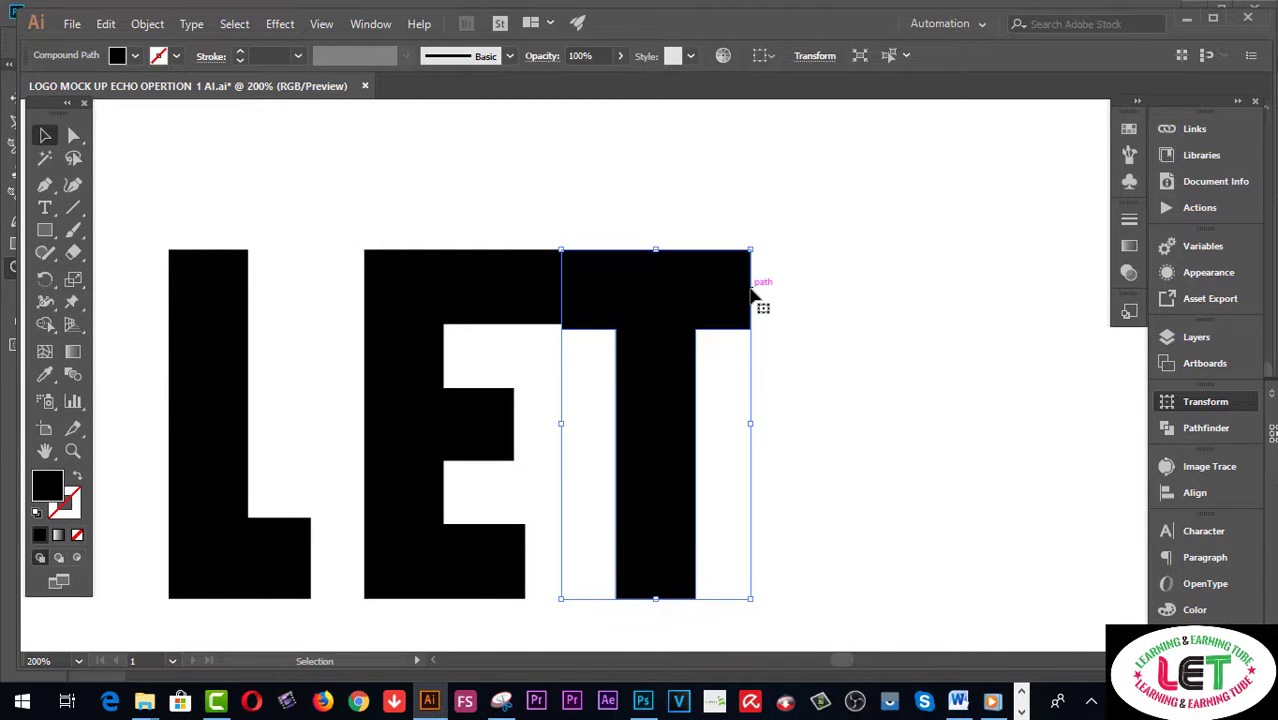
{"action": "key", "text": "a"}
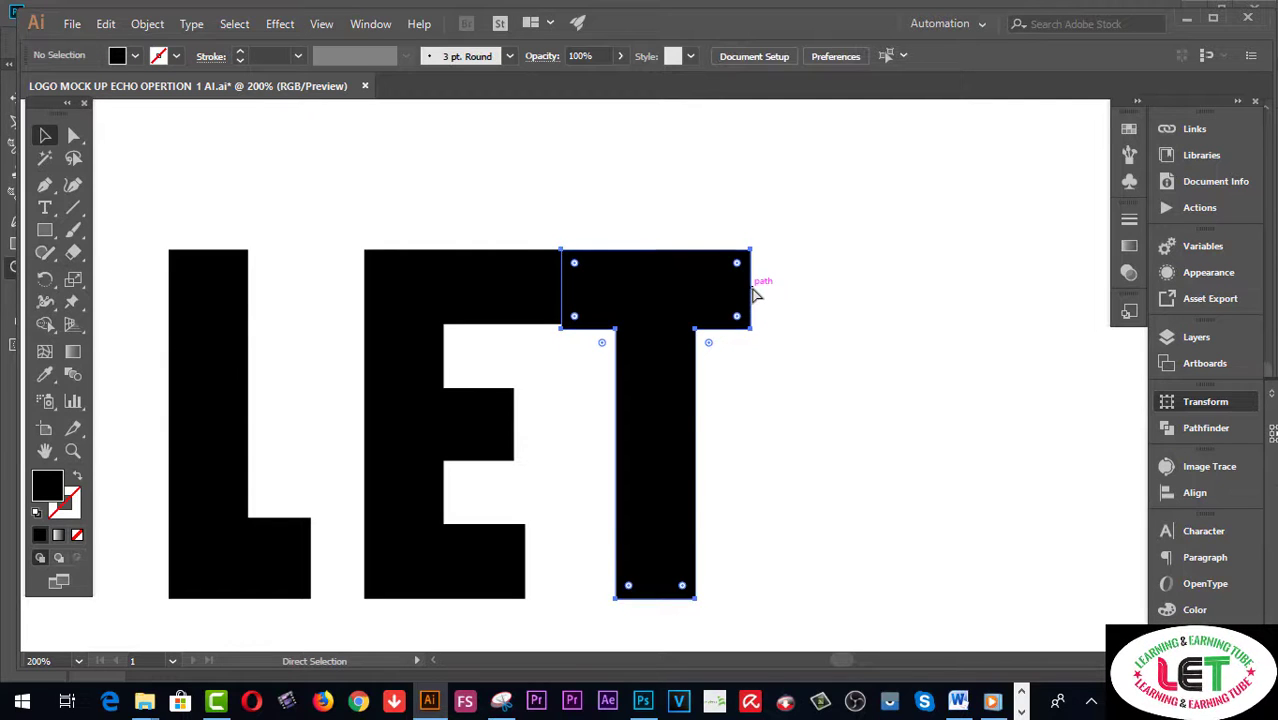
{"action": "left_click", "coordinate": [785, 290]}
{"action": "key", "text": "v"}
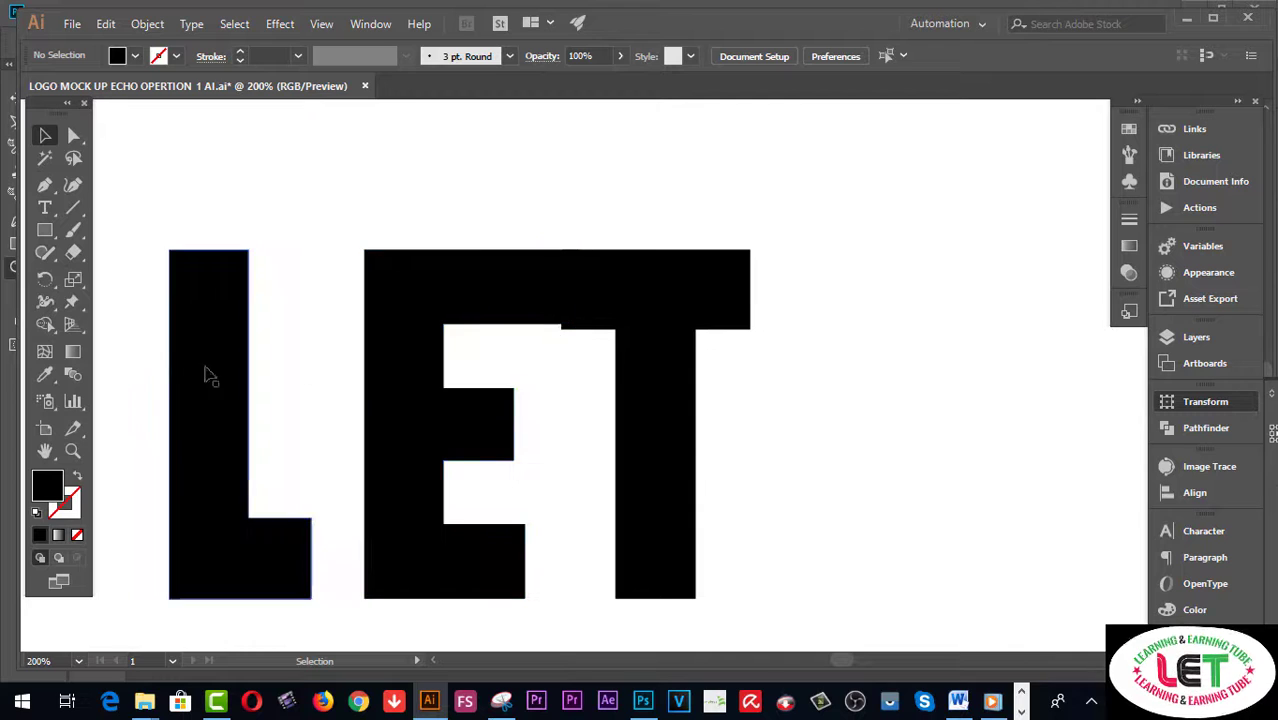
Step: Nudge the lower-edge anchor points of the E's upper arm down until the edge lines up with the underside of the T's crossbar
{"action": "left_click", "coordinate": [72, 451]}
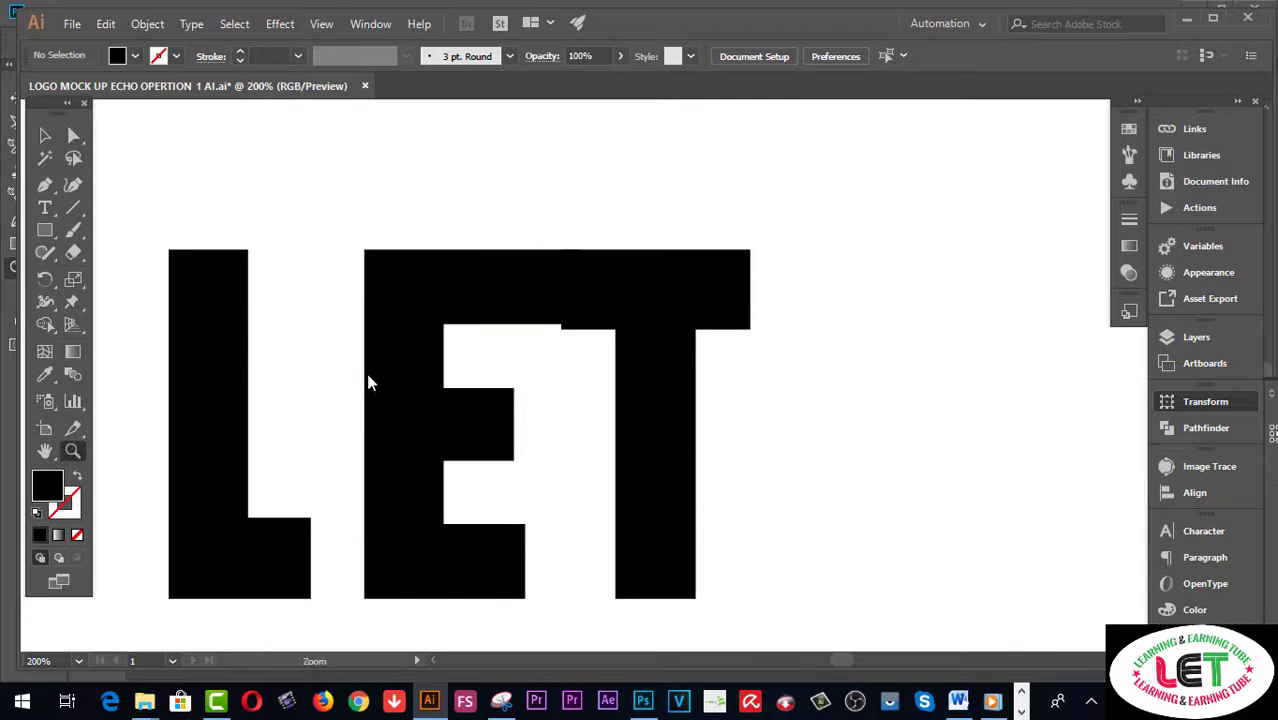
{"action": "left_click", "coordinate": [587, 304]}
{"action": "left_click", "coordinate": [613, 385]}
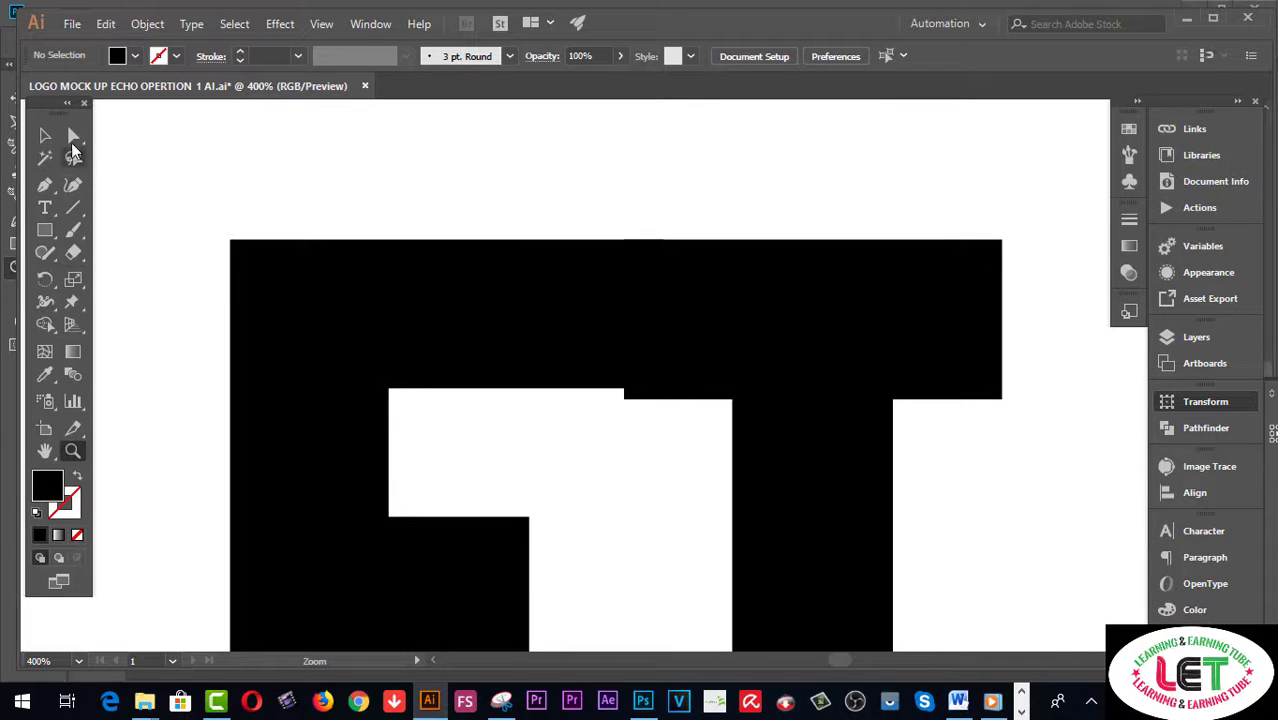
{"action": "left_click", "coordinate": [72, 136]}
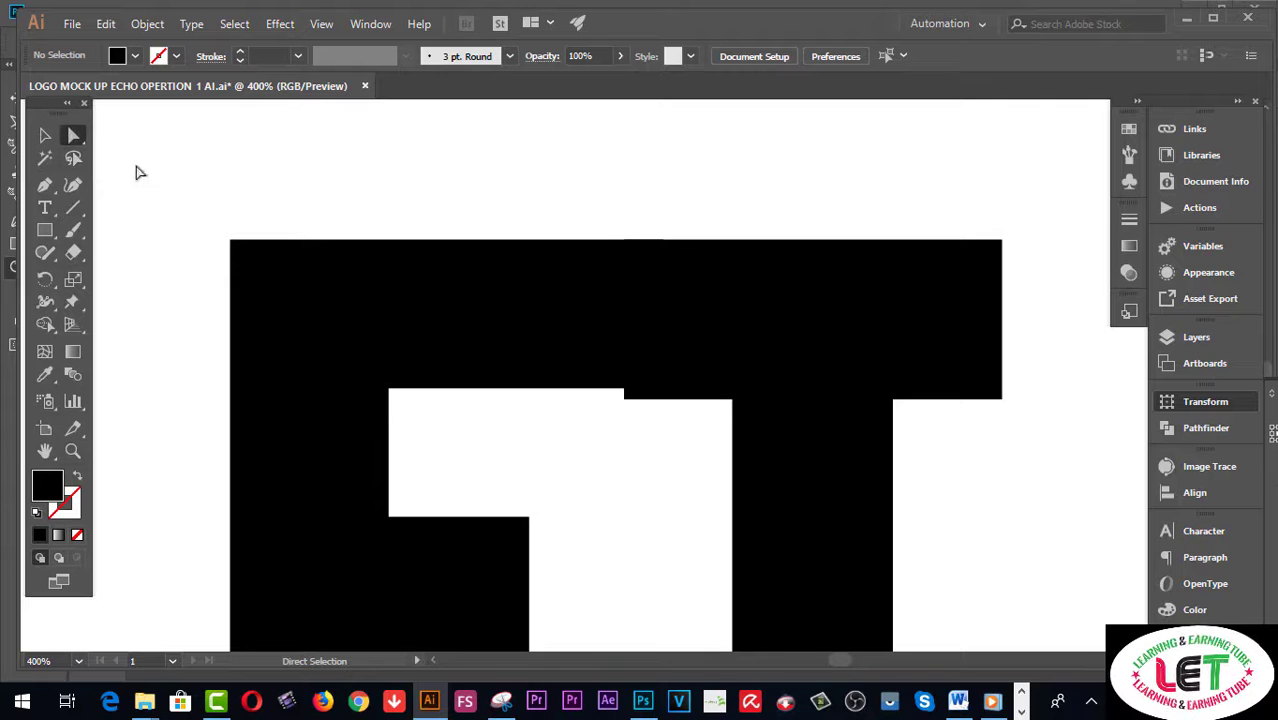
{"action": "left_click_drag", "start_coordinate": [595, 410], "coordinate": [384, 359]}
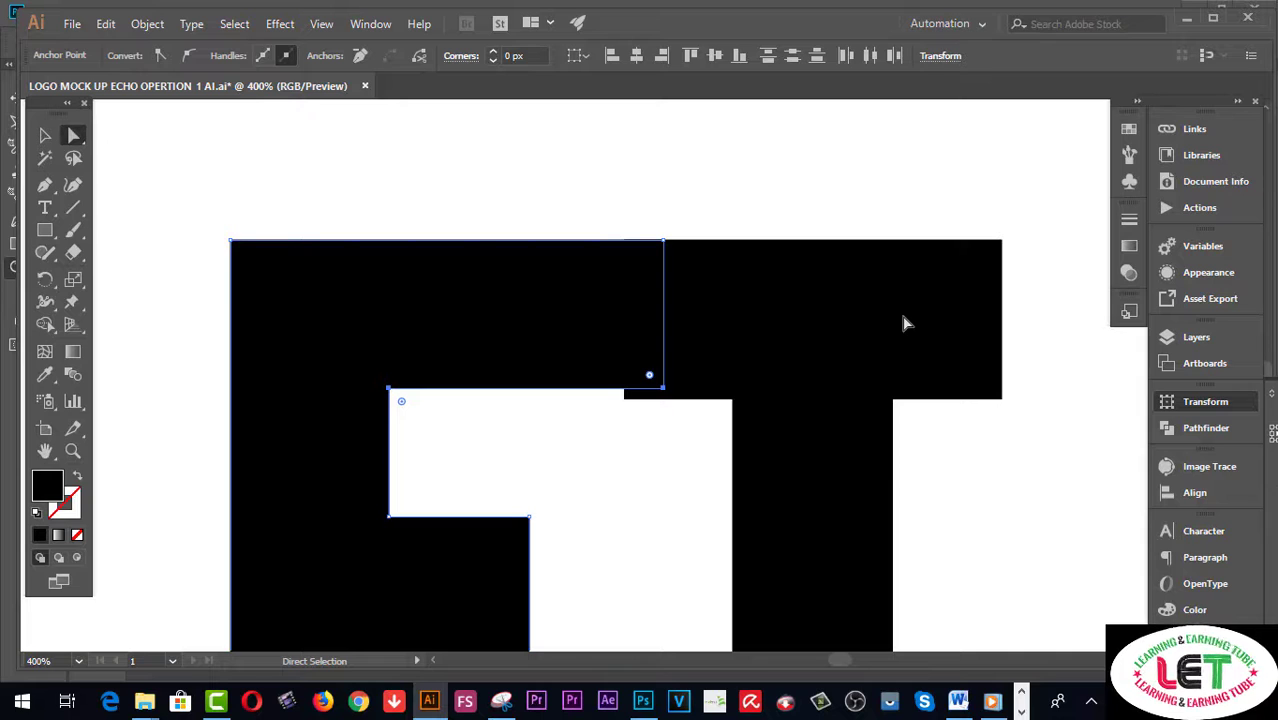
{"action": "key", "text": "Down"}
{"action": "key", "text": "Down"}
{"action": "key", "text": "Down"}
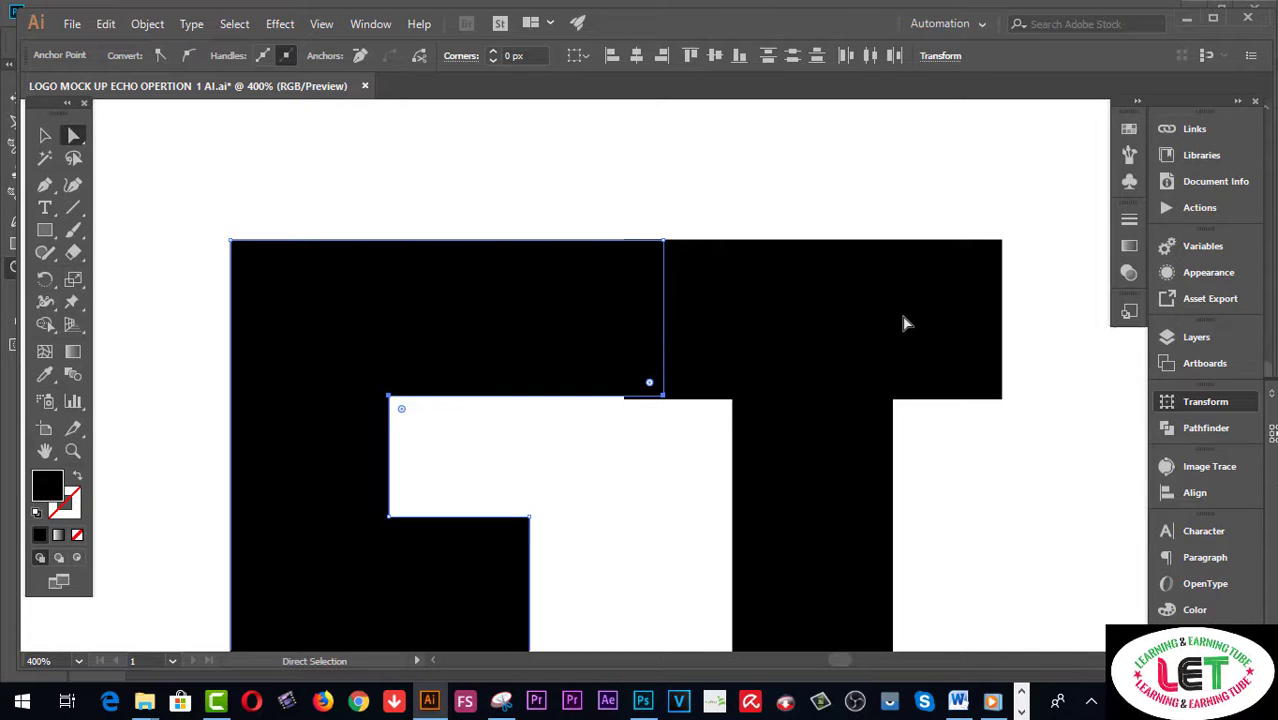
{"action": "left_click", "coordinate": [45, 135]}
{"action": "left_click", "coordinate": [439, 142]}
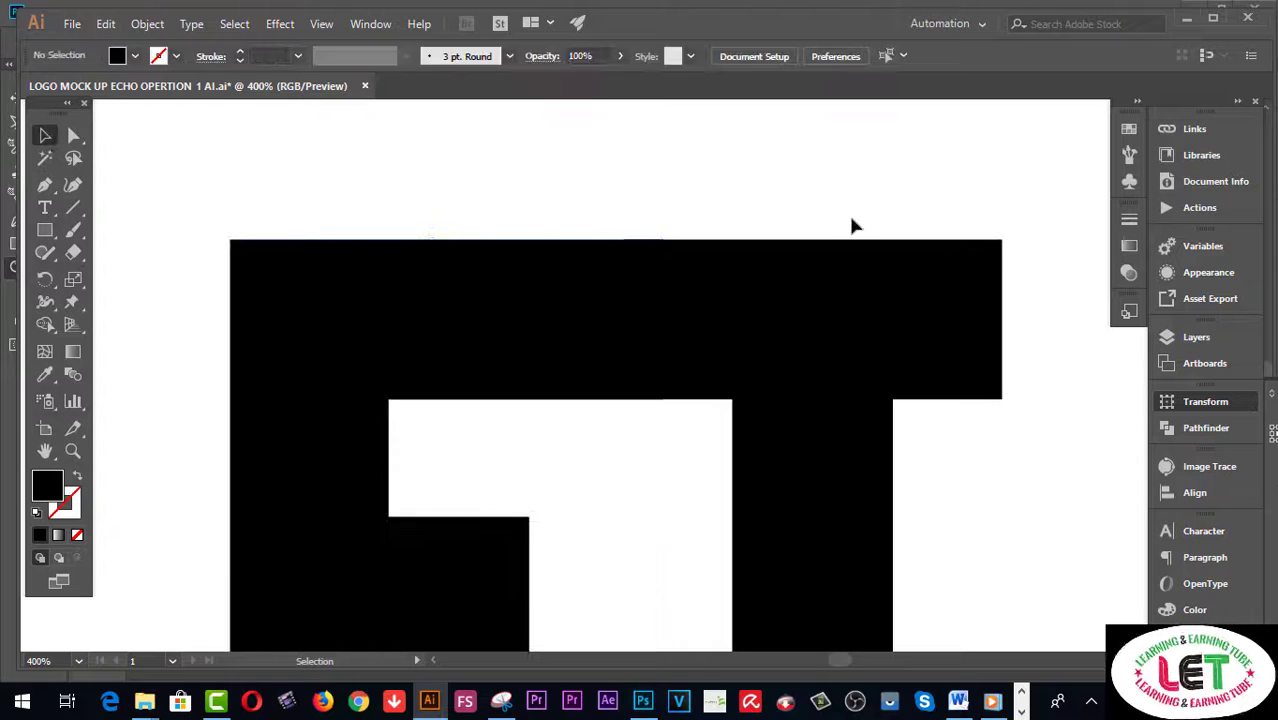
{"action": "key", "text": "ctrl+alt+space"}
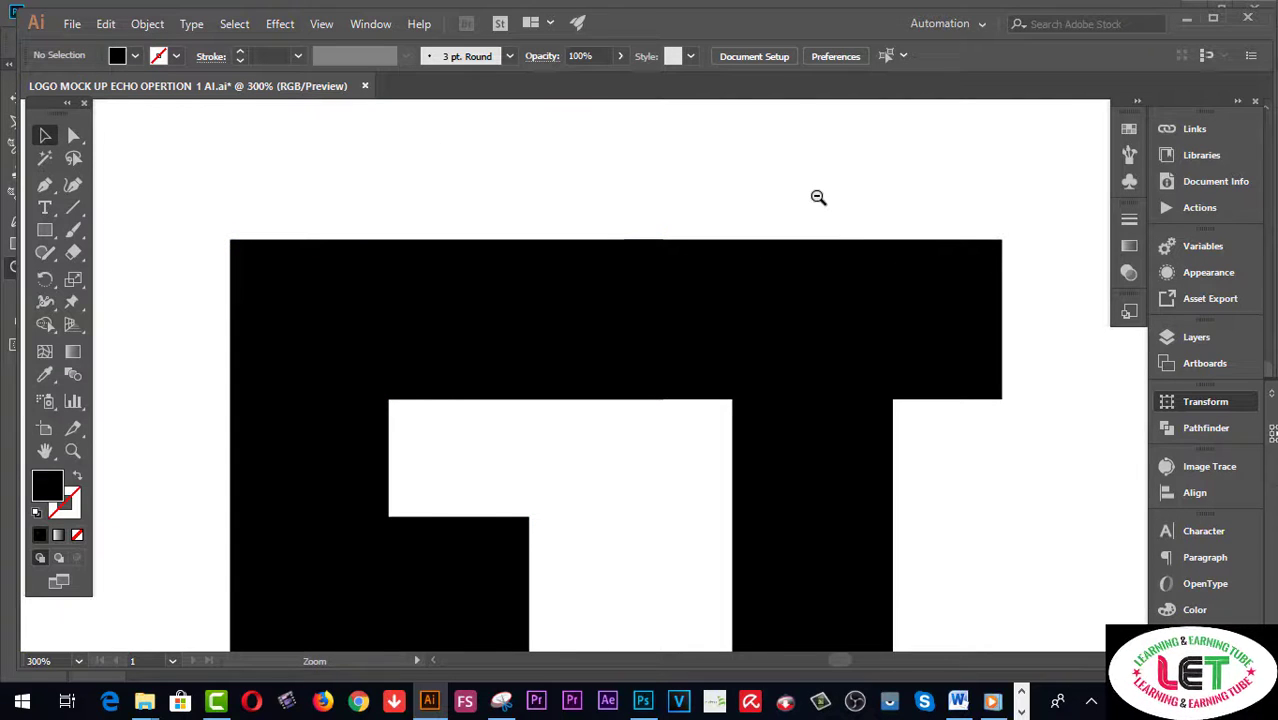
Step: Unite the E and the T into a single shape with the Pathfinder
{"action": "left_click", "coordinate": [818, 197]}
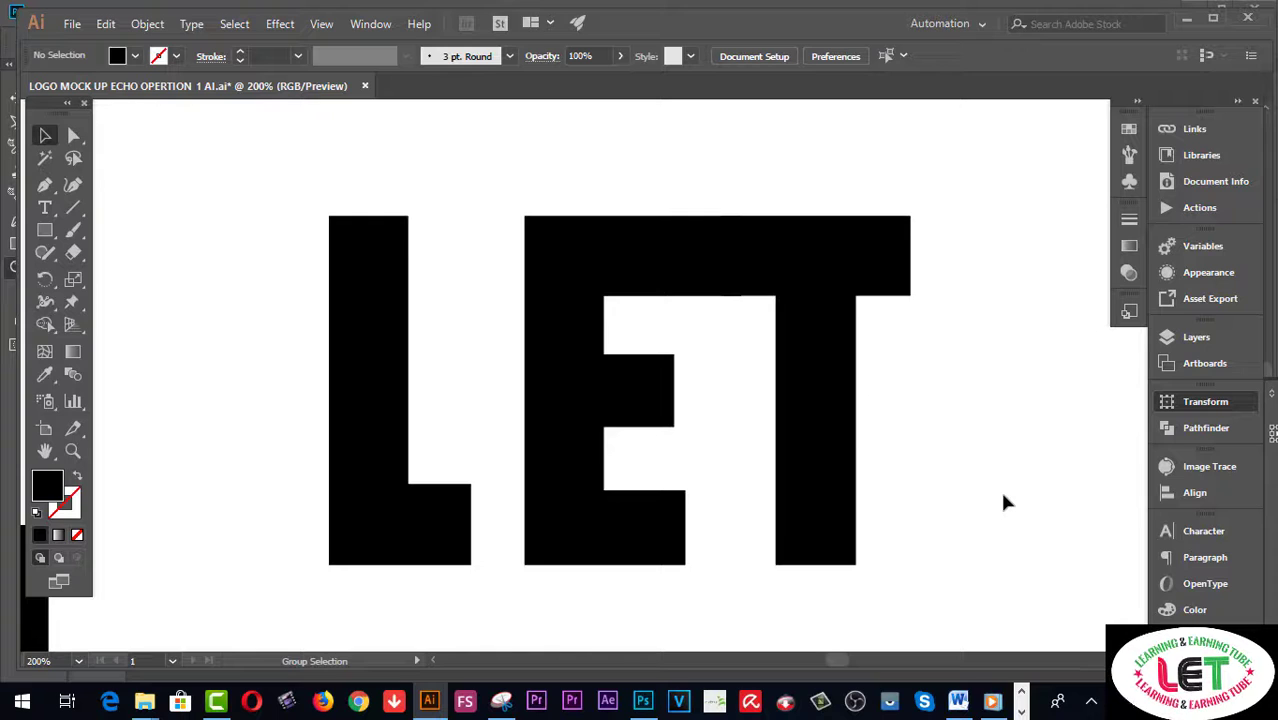
{"action": "key", "text": "ctrl+z"}
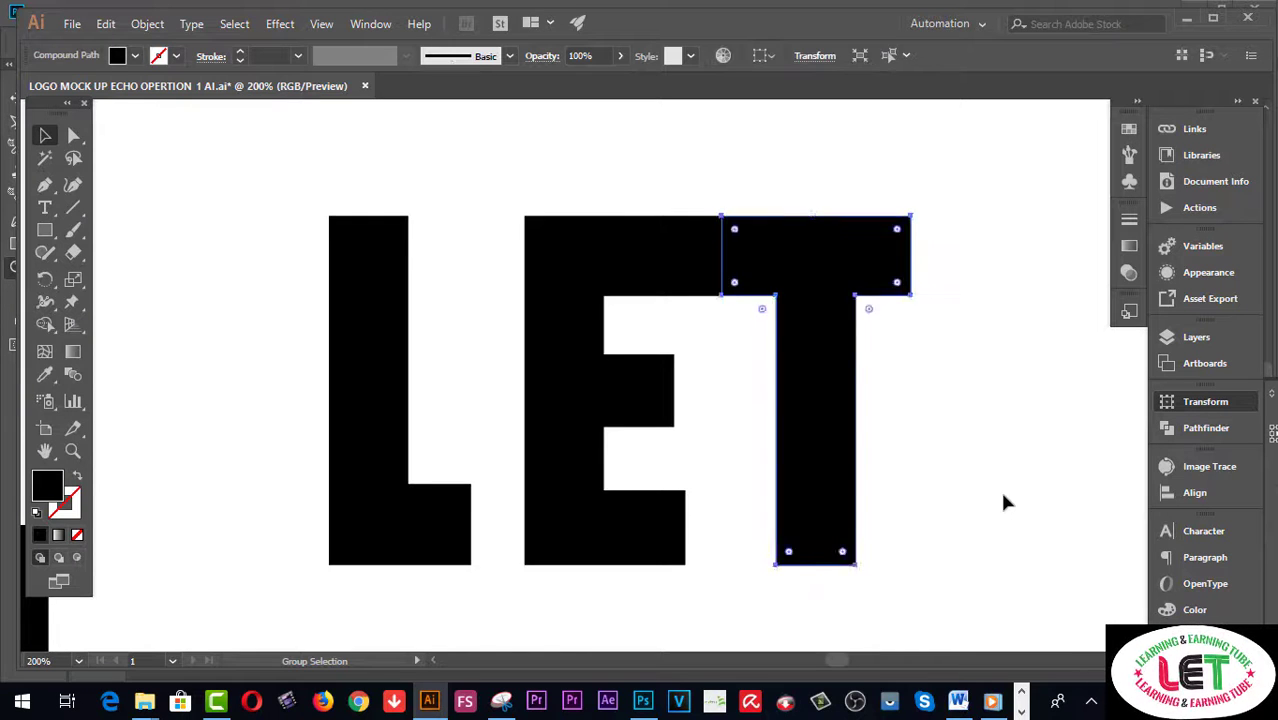
{"action": "left_click_drag", "start_coordinate": [1022, 504], "coordinate": [345, 335]}
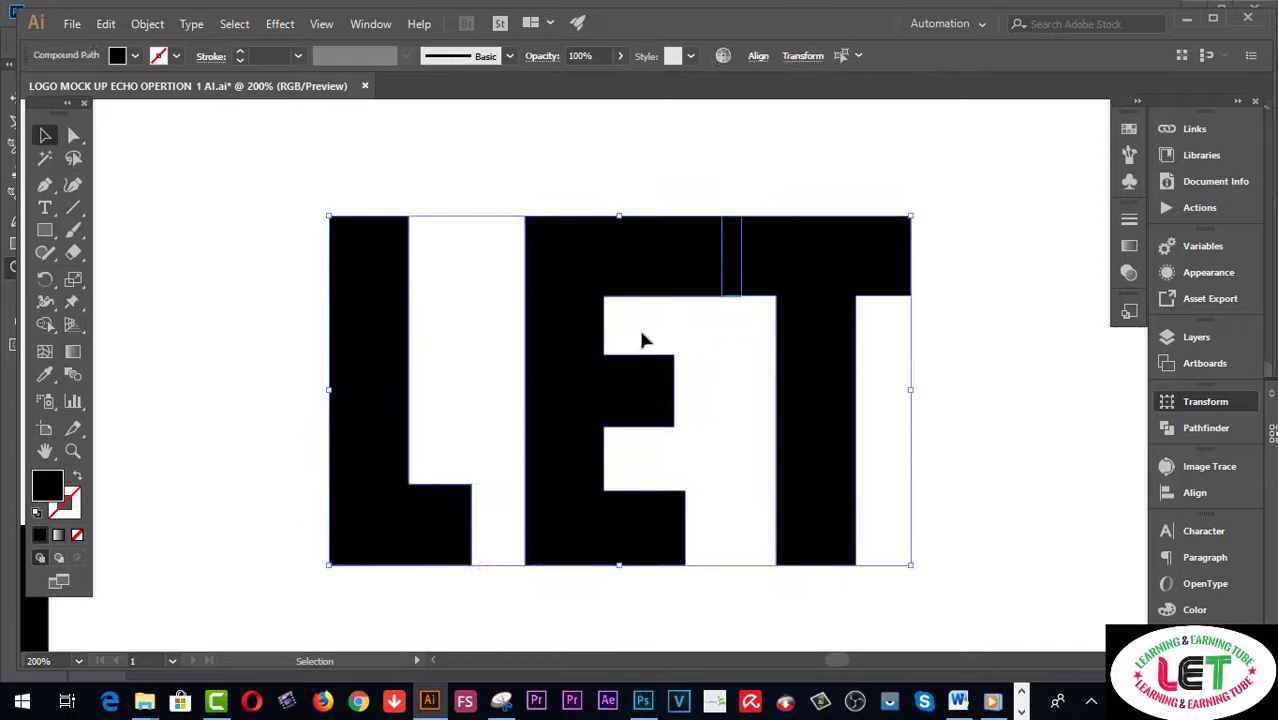
{"action": "left_click", "coordinate": [947, 397]}
{"action": "left_click_drag", "start_coordinate": [970, 391], "coordinate": [576, 205]}
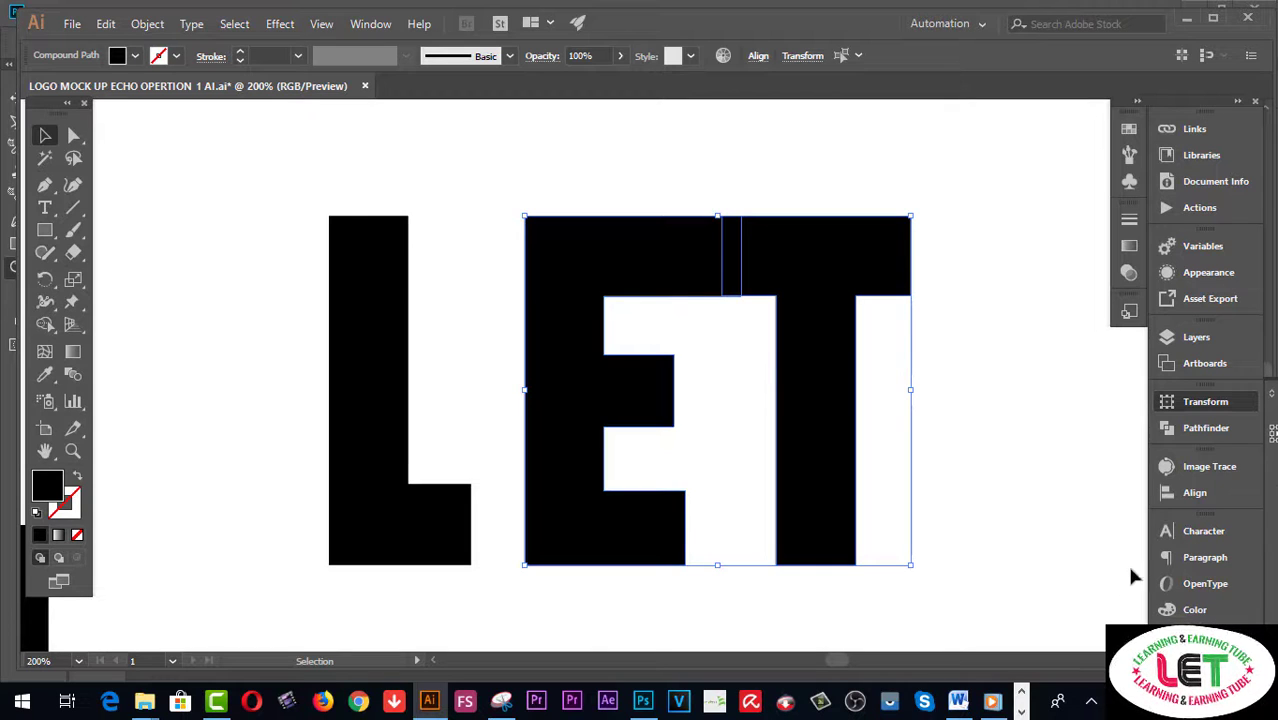
{"action": "left_click", "coordinate": [1205, 432]}
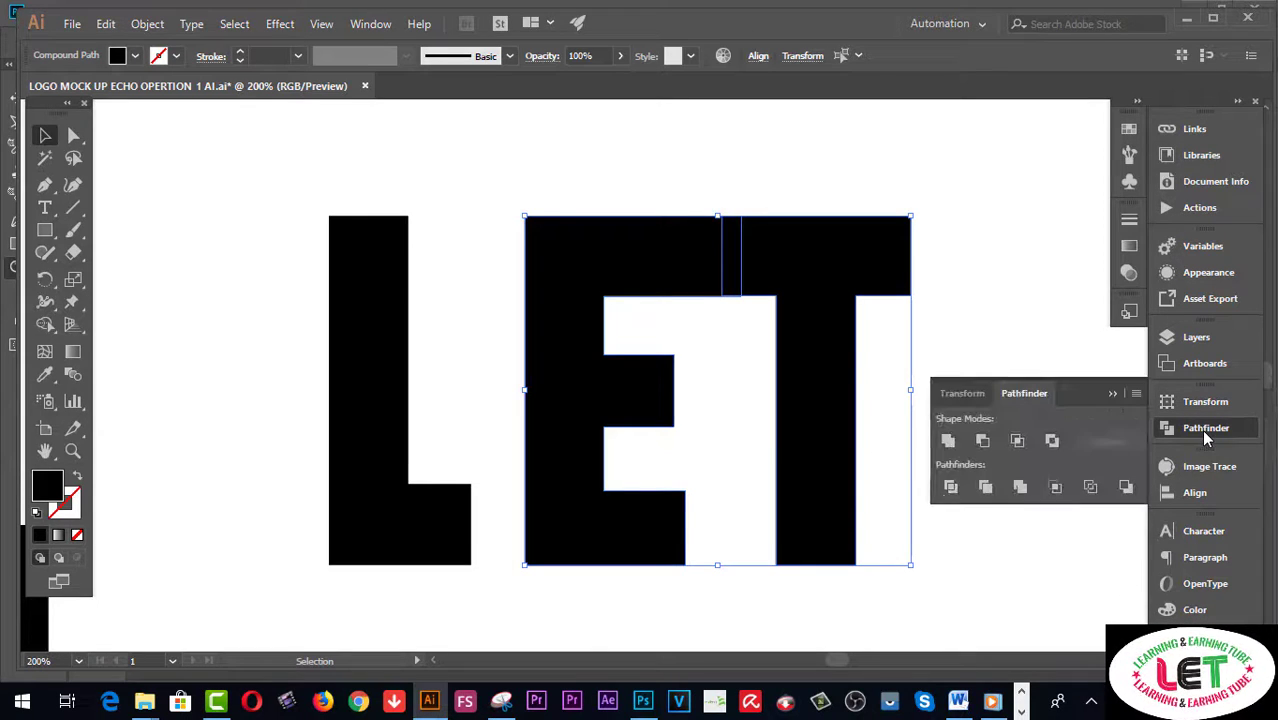
{"action": "left_click", "coordinate": [948, 441]}
{"action": "left_click", "coordinate": [719, 177]}
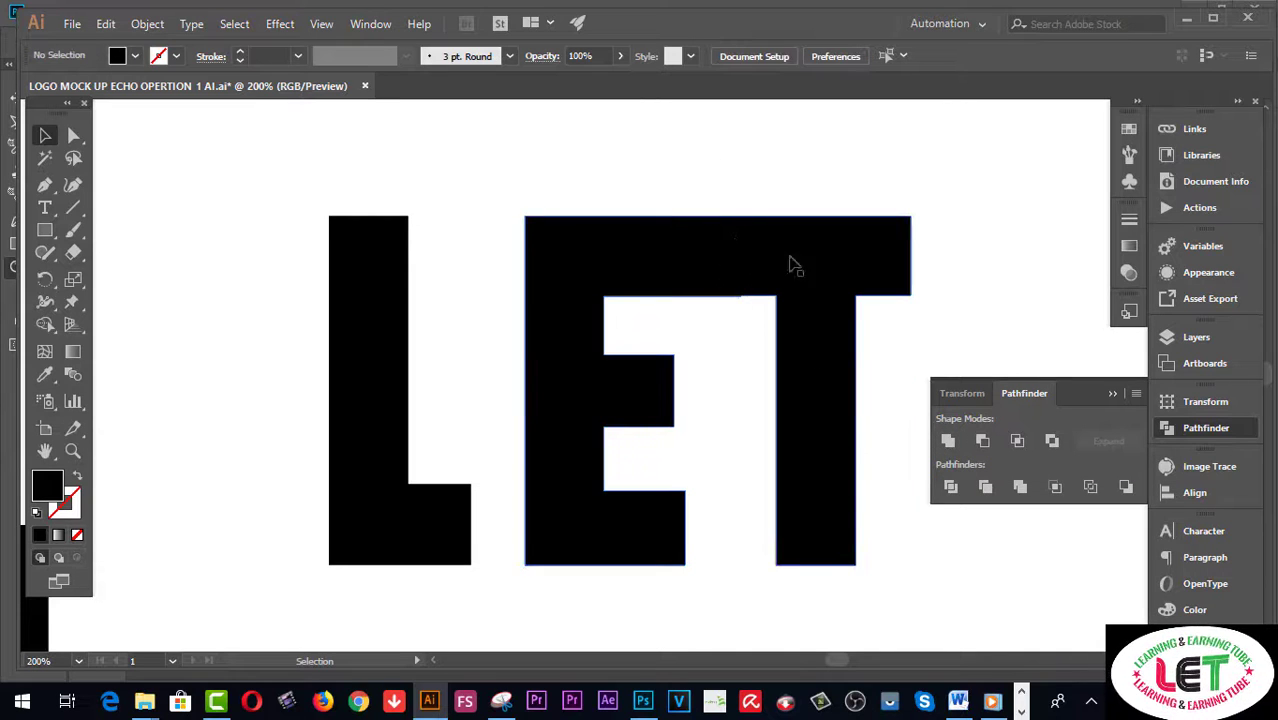
Step: Recolor the L and the joined ET shape with the gray fill 777474
{"action": "left_click_drag", "start_coordinate": [888, 517], "coordinate": [308, 322]}
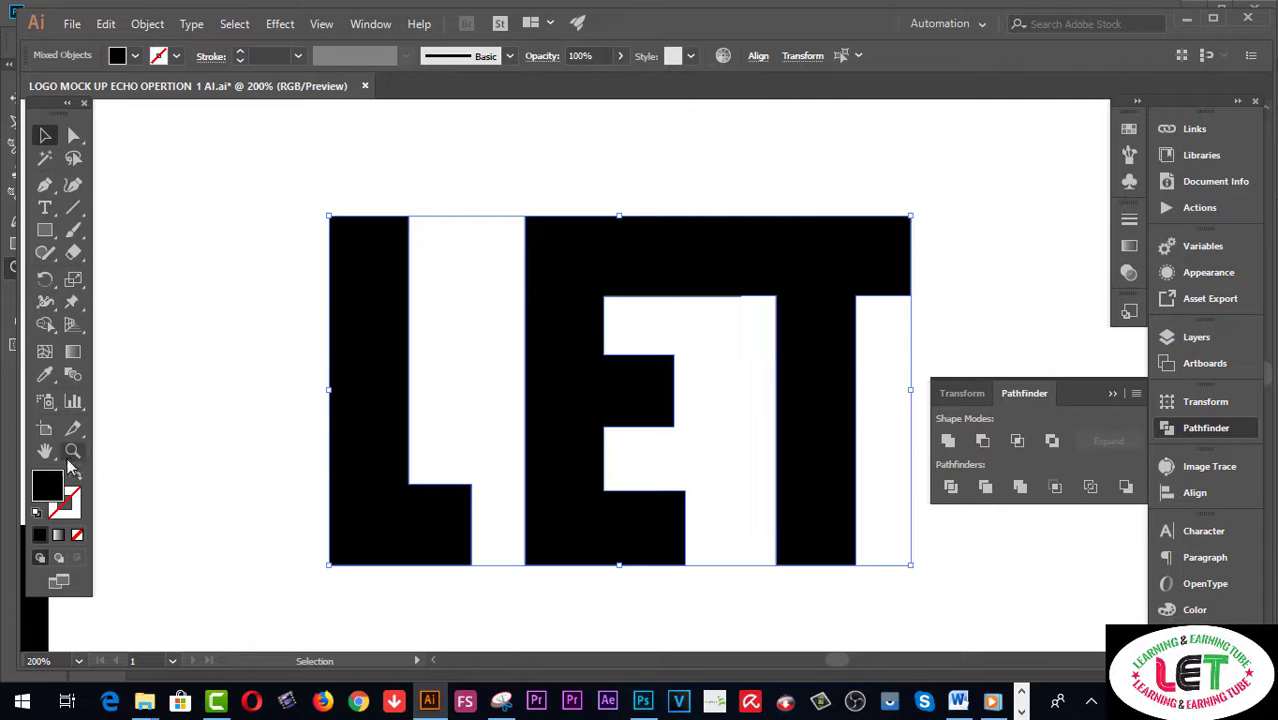
{"action": "double_click", "coordinate": [47, 488]}
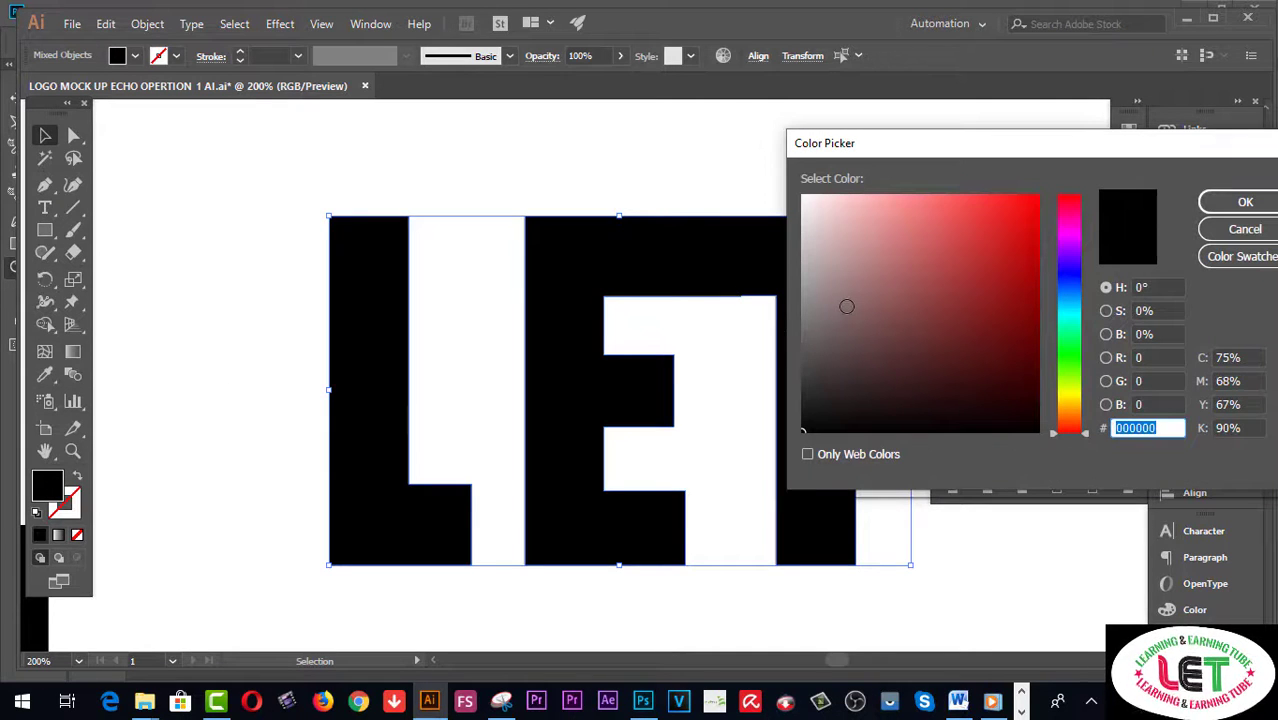
{"action": "left_click_drag", "start_coordinate": [844, 302], "coordinate": [810, 318]}
{"action": "left_click", "coordinate": [1240, 203]}
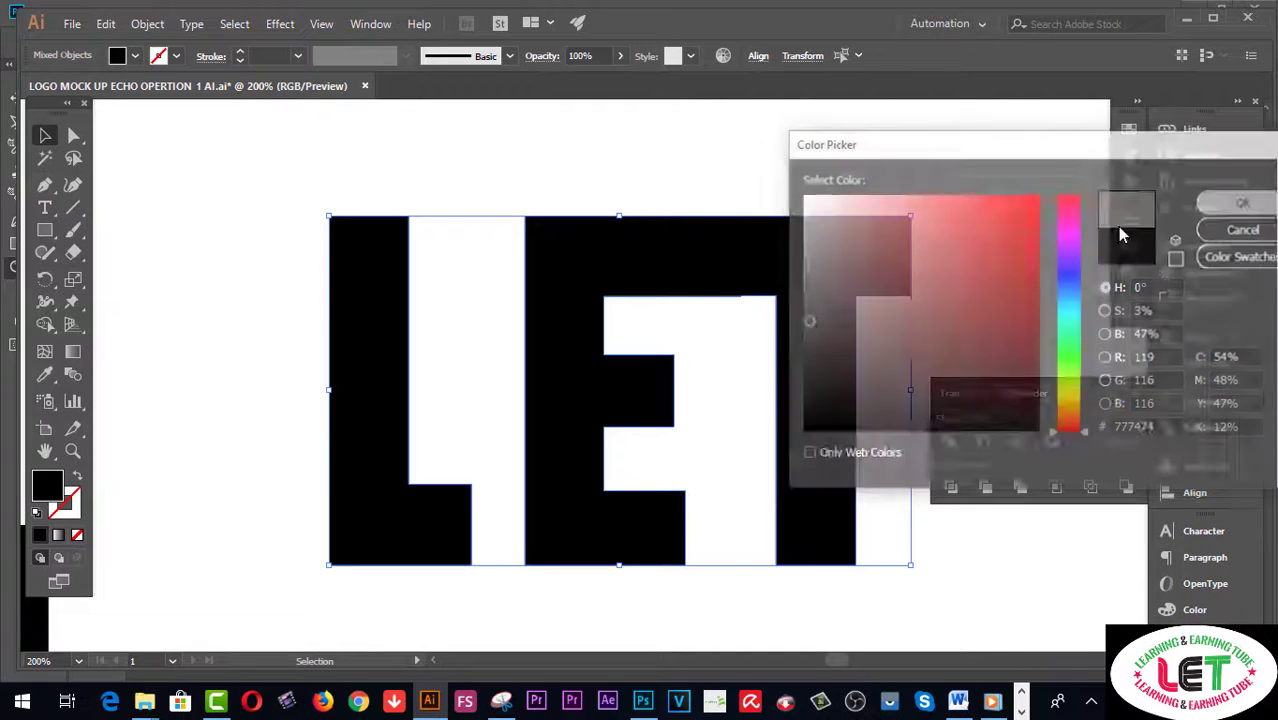
{"action": "left_click", "coordinate": [699, 194]}
{"action": "left_click", "coordinate": [693, 277]}
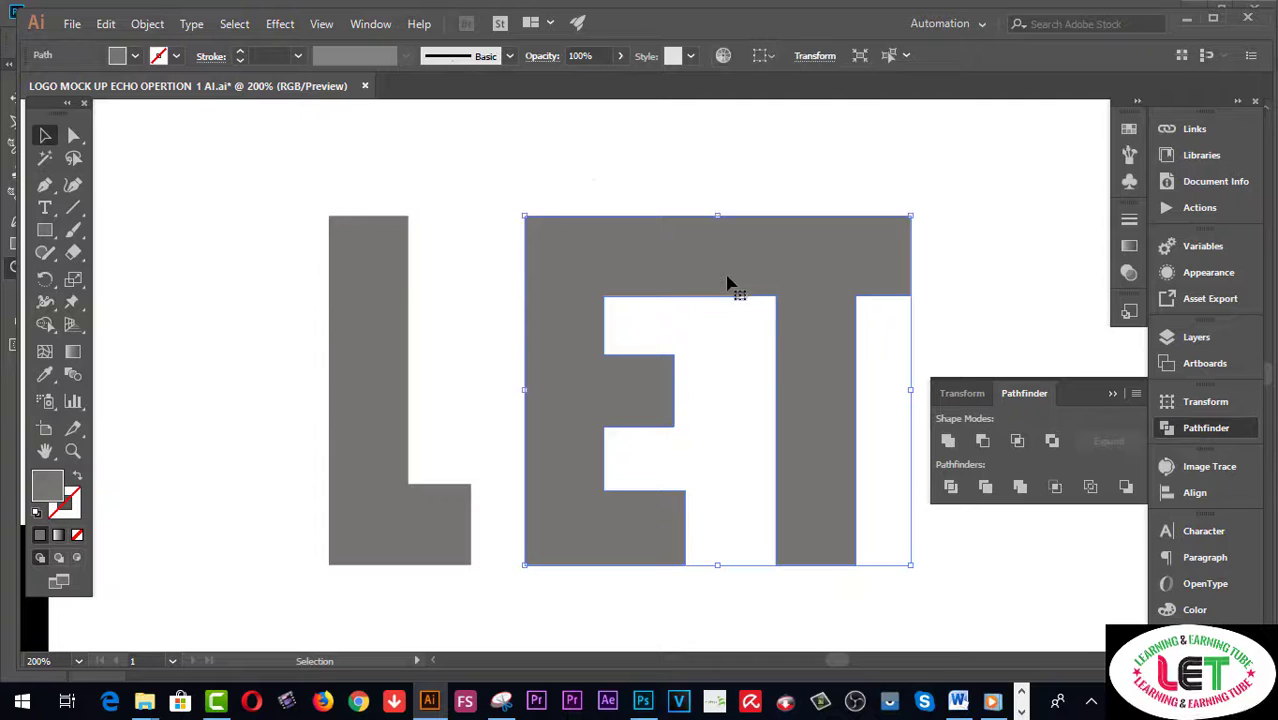
{"action": "left_click", "coordinate": [313, 218]}
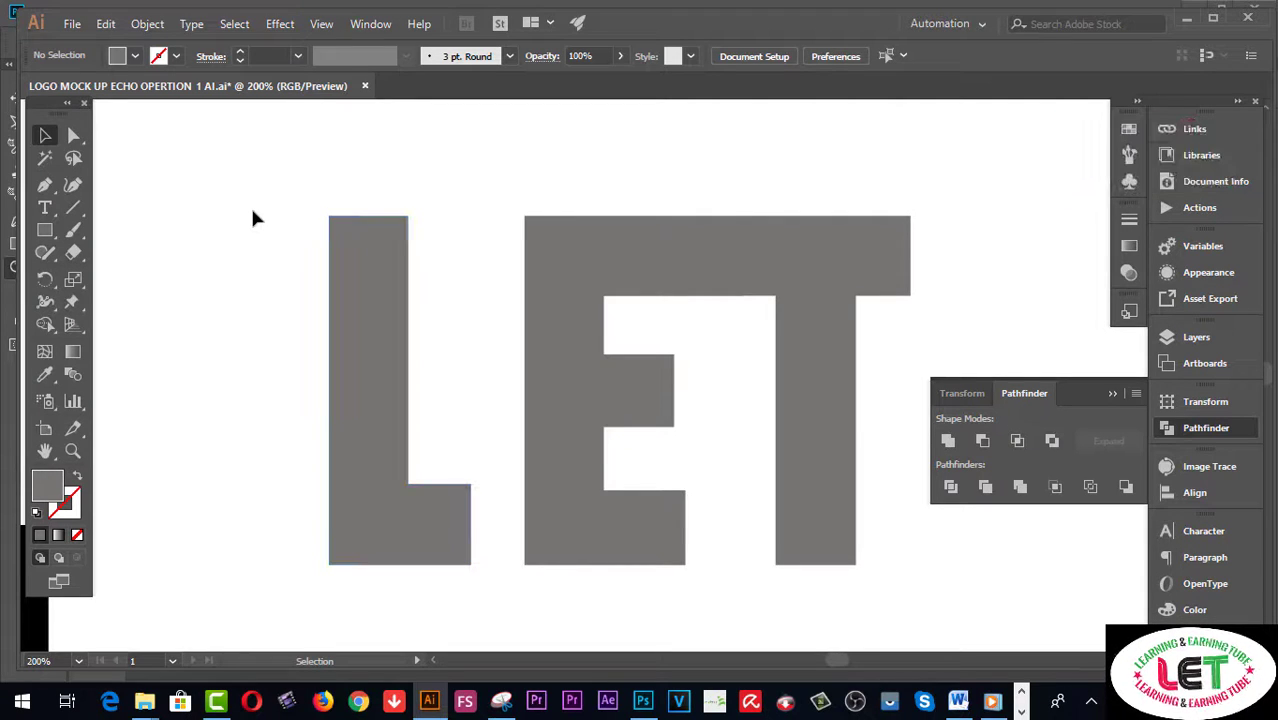
Step: Group the gray L and the joined ET shape so they select as one object
{"action": "left_click_drag", "start_coordinate": [253, 216], "coordinate": [836, 340]}
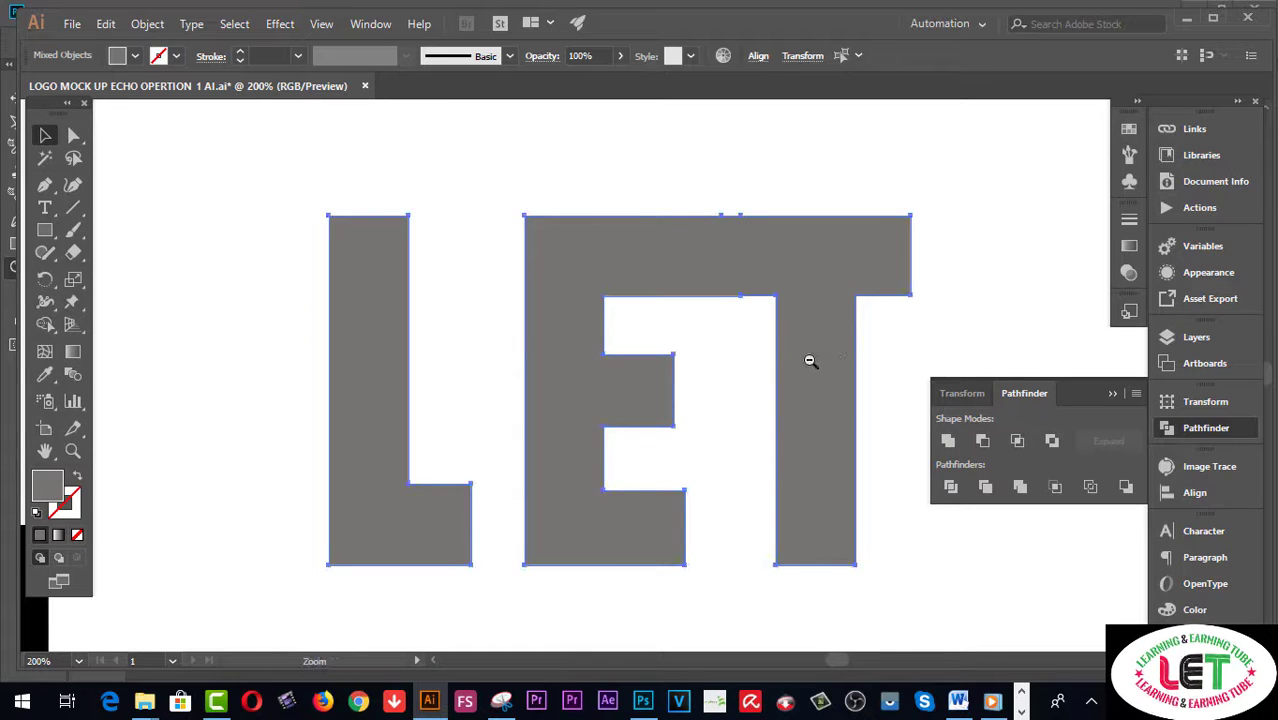
{"action": "left_click", "coordinate": [760, 362], "text": "ctrl+alt"}
{"action": "left_click", "coordinate": [463, 425], "text": "ctrl+alt"}
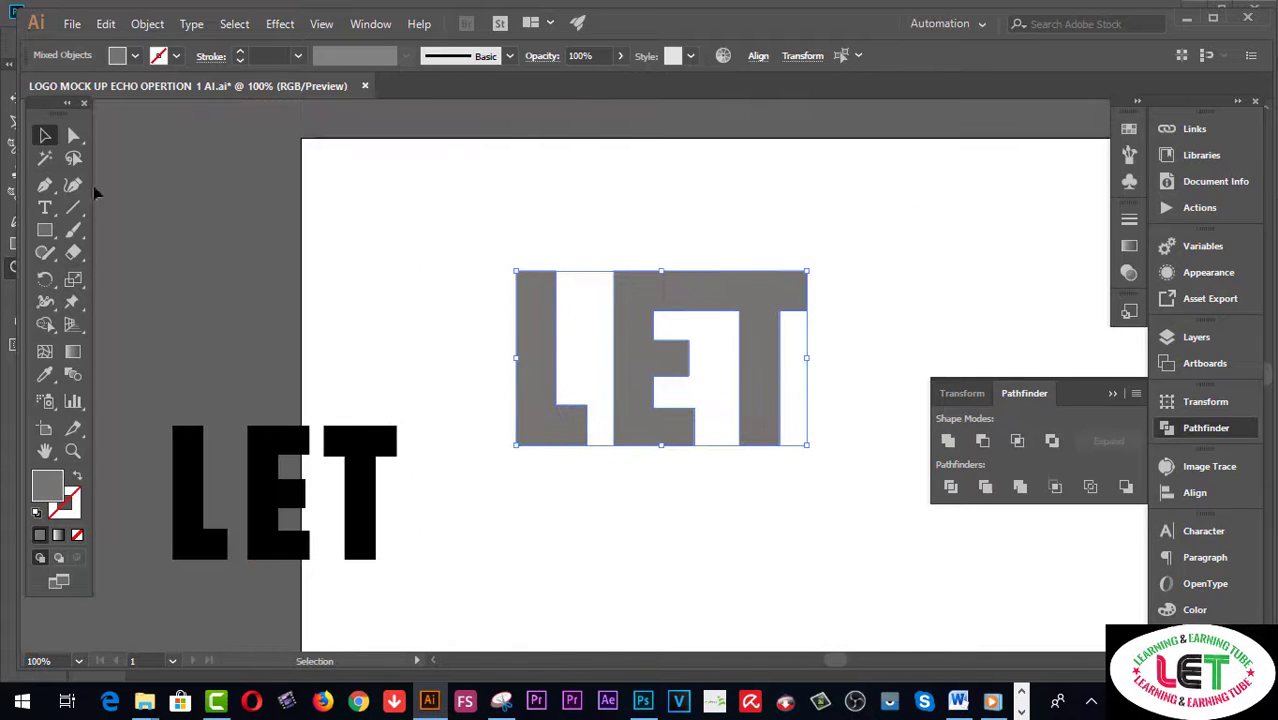
{"action": "left_click", "coordinate": [715, 183]}
{"action": "left_click", "coordinate": [725, 292]}
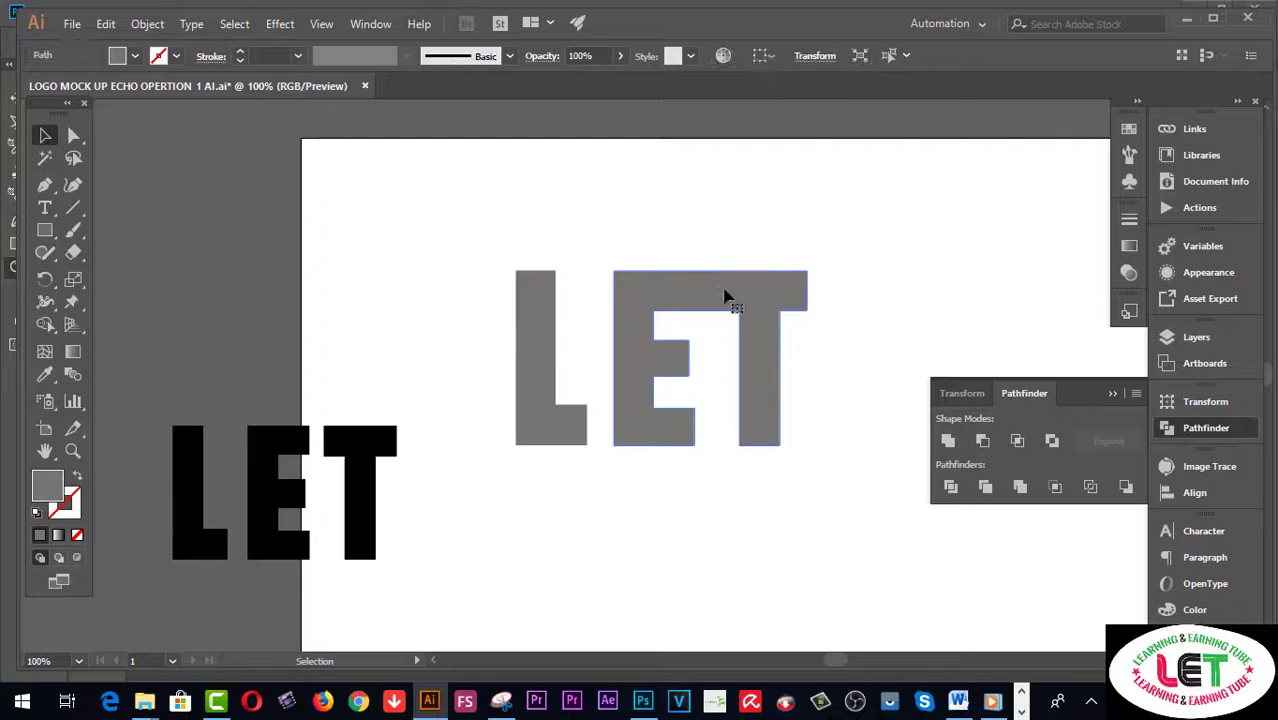
{"action": "left_click", "coordinate": [640, 218]}
{"action": "left_click_drag", "start_coordinate": [478, 248], "coordinate": [864, 340]}
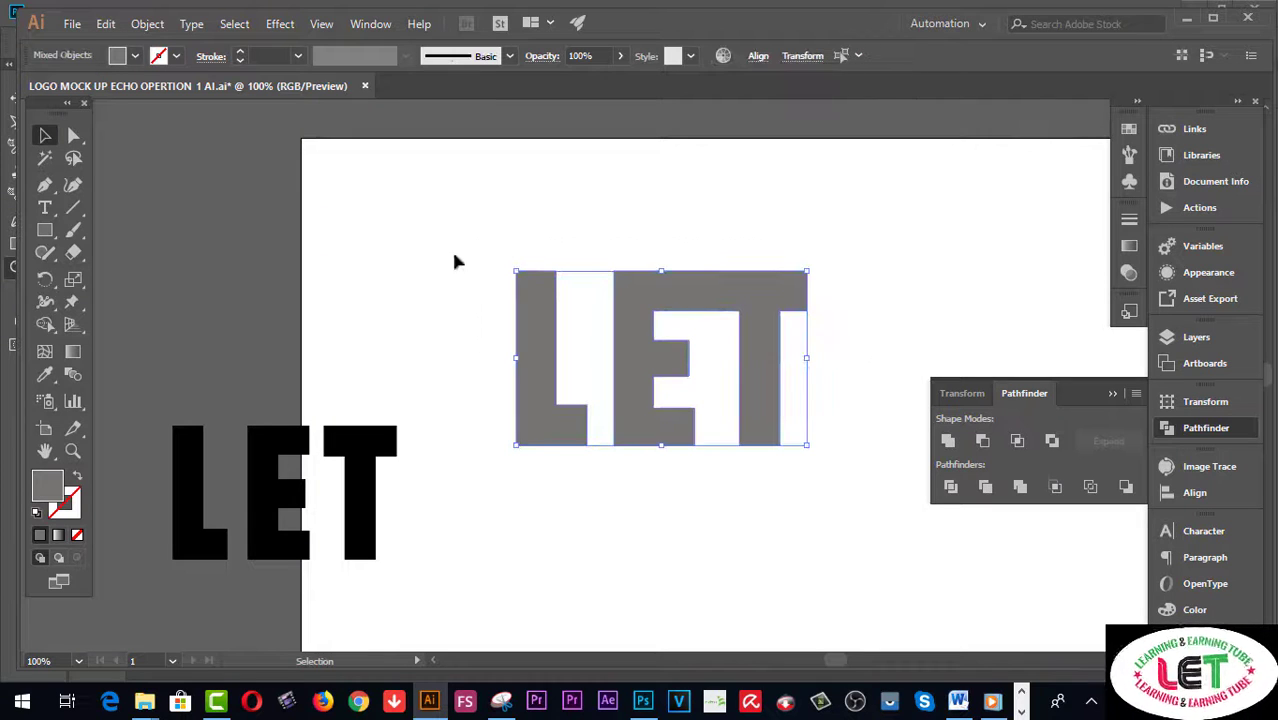
{"action": "left_click", "coordinate": [147, 24]}
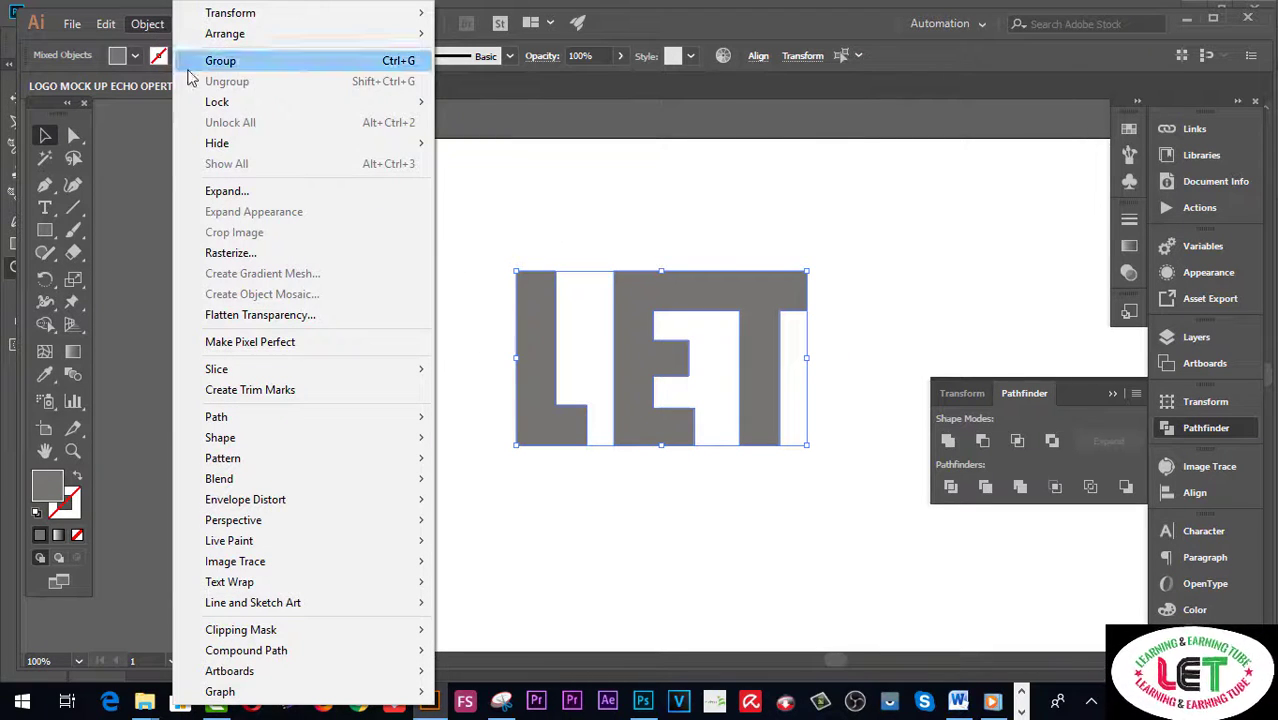
{"action": "left_click", "coordinate": [218, 61]}
{"action": "left_click", "coordinate": [757, 201]}
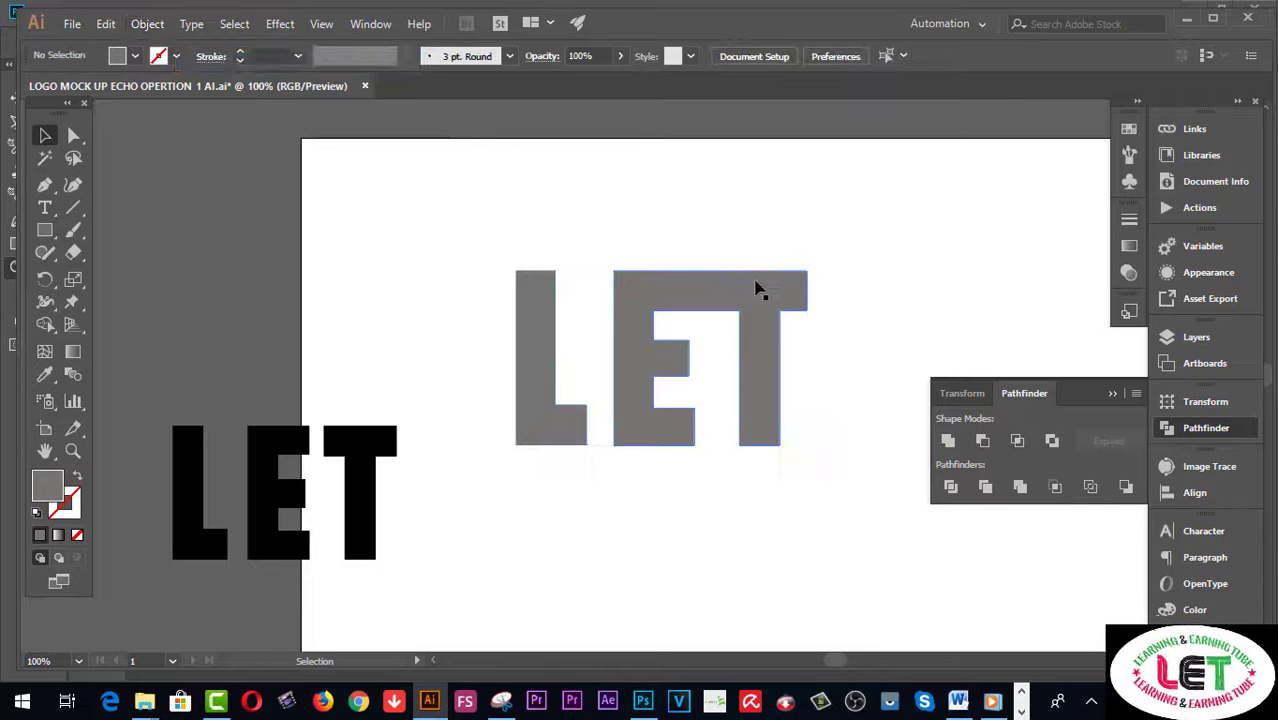
{"action": "left_click", "coordinate": [752, 280]}
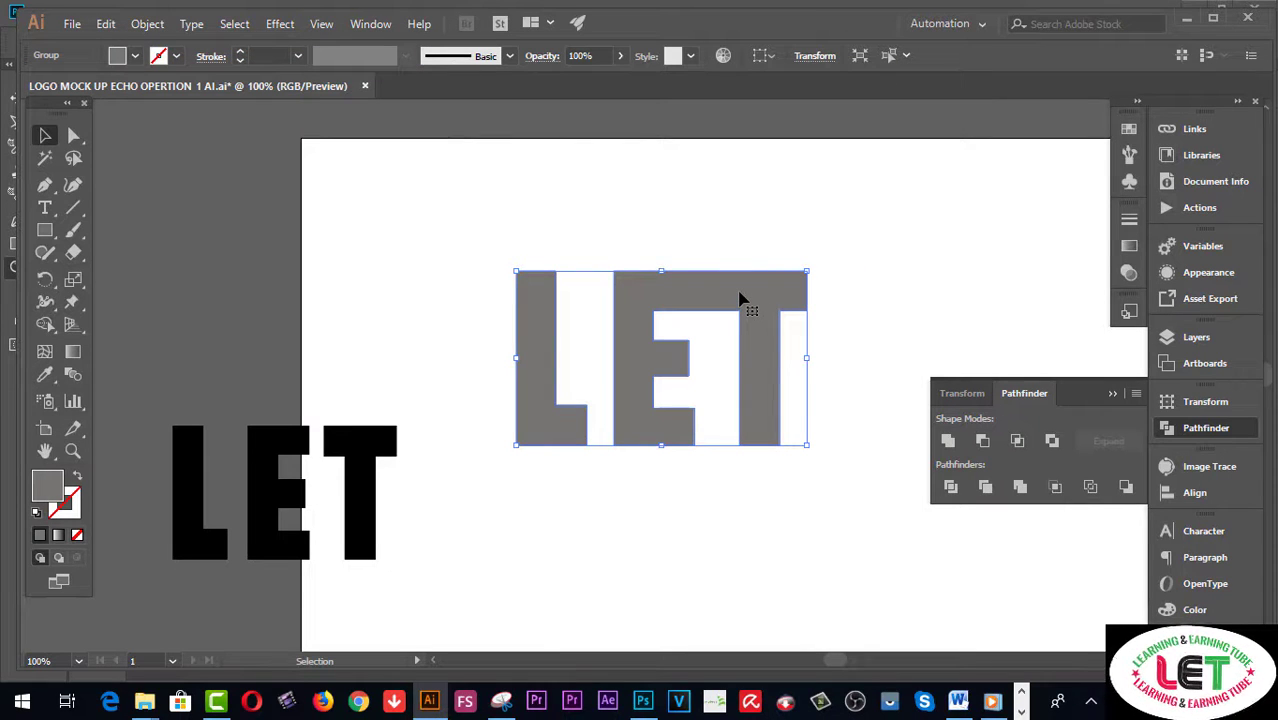
Step: Bring the grouped lettering into the LET document in Photoshop, enlarge it to about 303%, commit the placement and shift it slightly right
{"action": "left_click_drag", "start_coordinate": [740, 300], "coordinate": [815, 192]}
{"action": "left_click", "coordinate": [643, 701]}
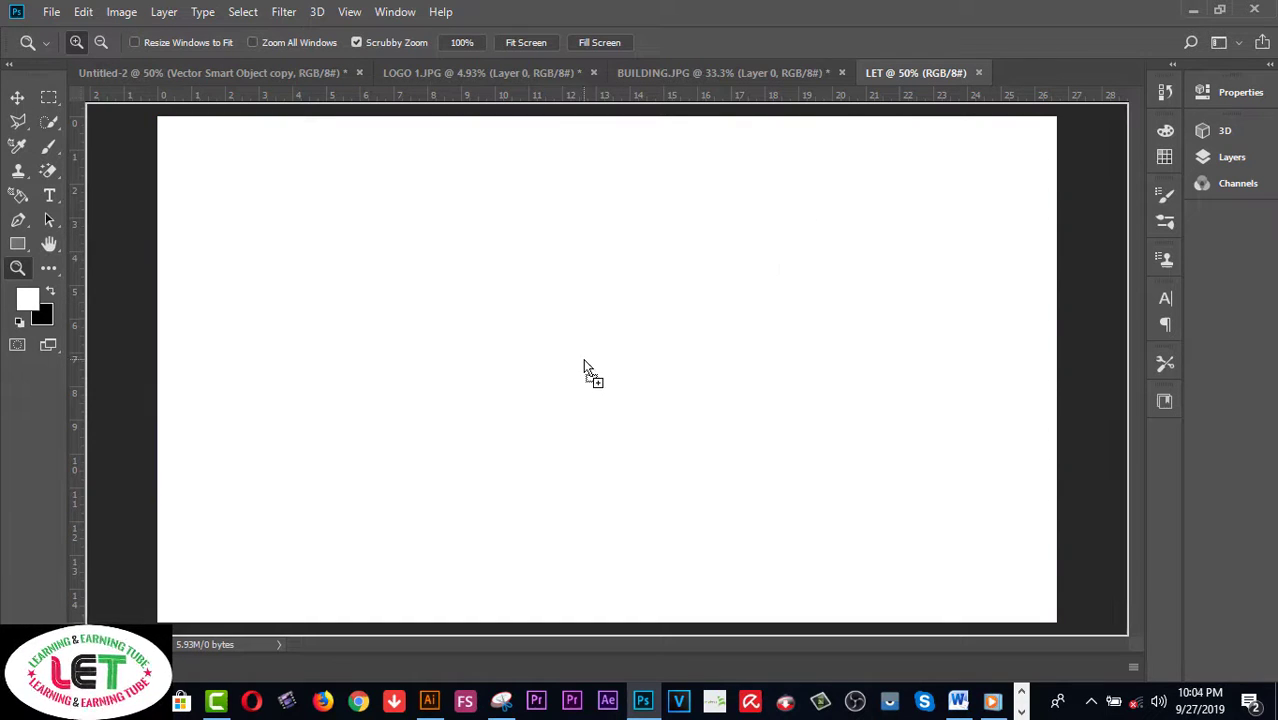
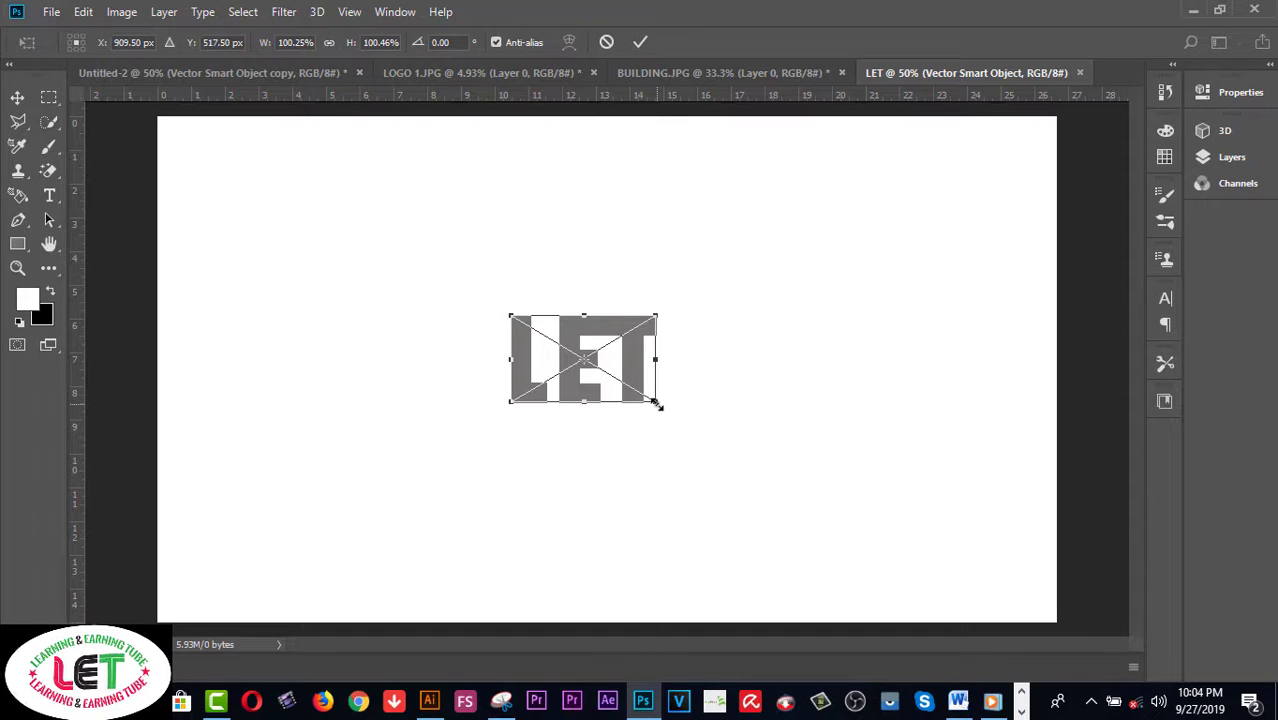
{"action": "left_click_drag", "start_coordinate": [656, 403], "coordinate": [781, 521]}
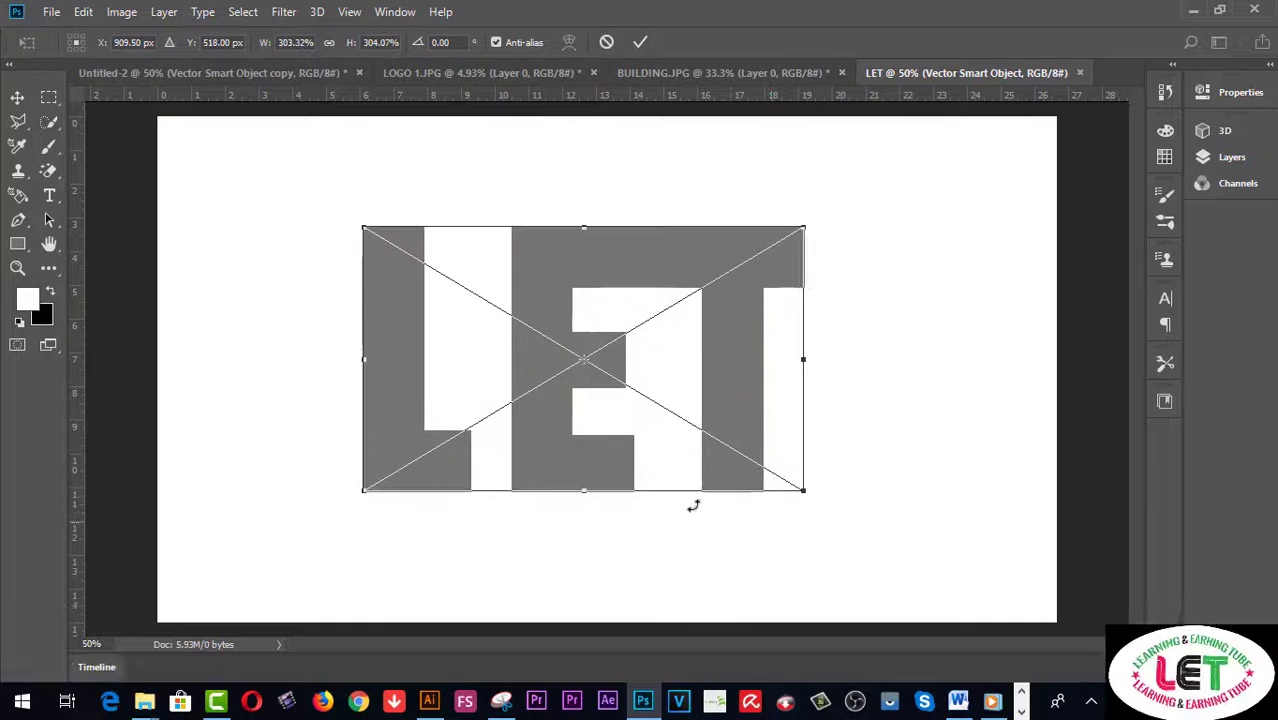
{"action": "left_click", "coordinate": [17, 97]}
{"action": "left_click", "coordinate": [566, 285]}
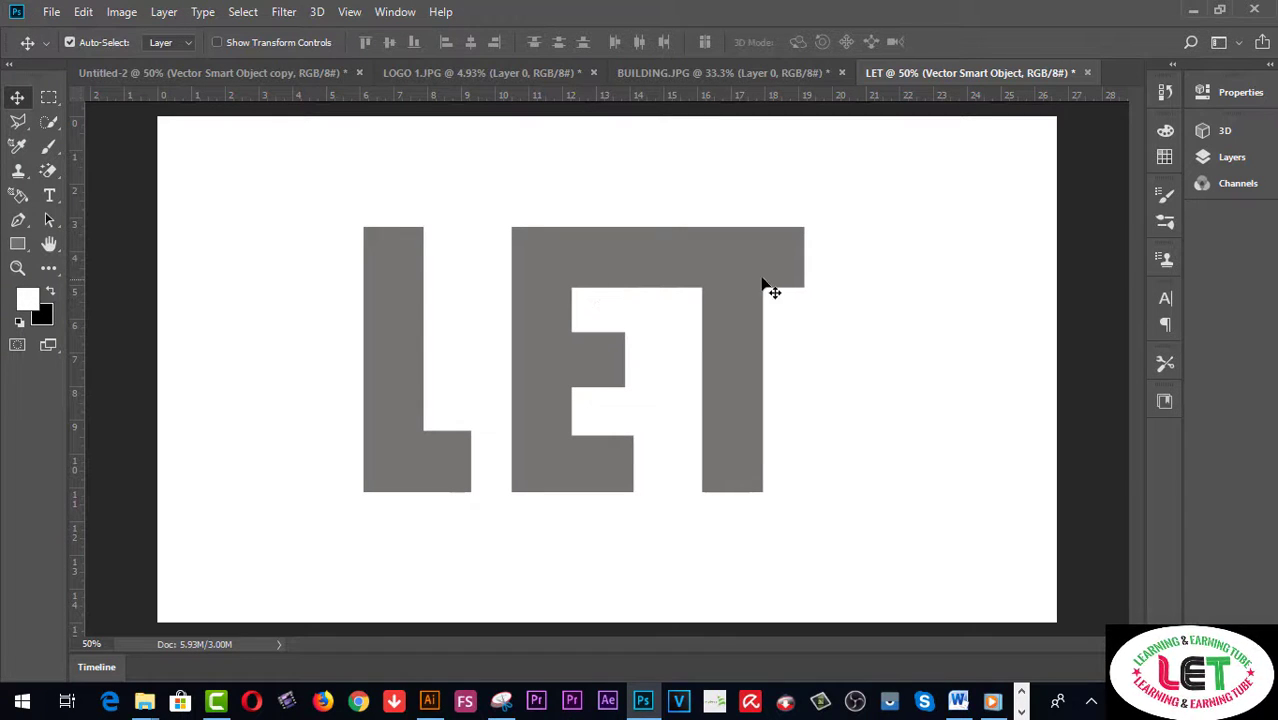
{"action": "left_click_drag", "start_coordinate": [771, 283], "coordinate": [795, 288]}
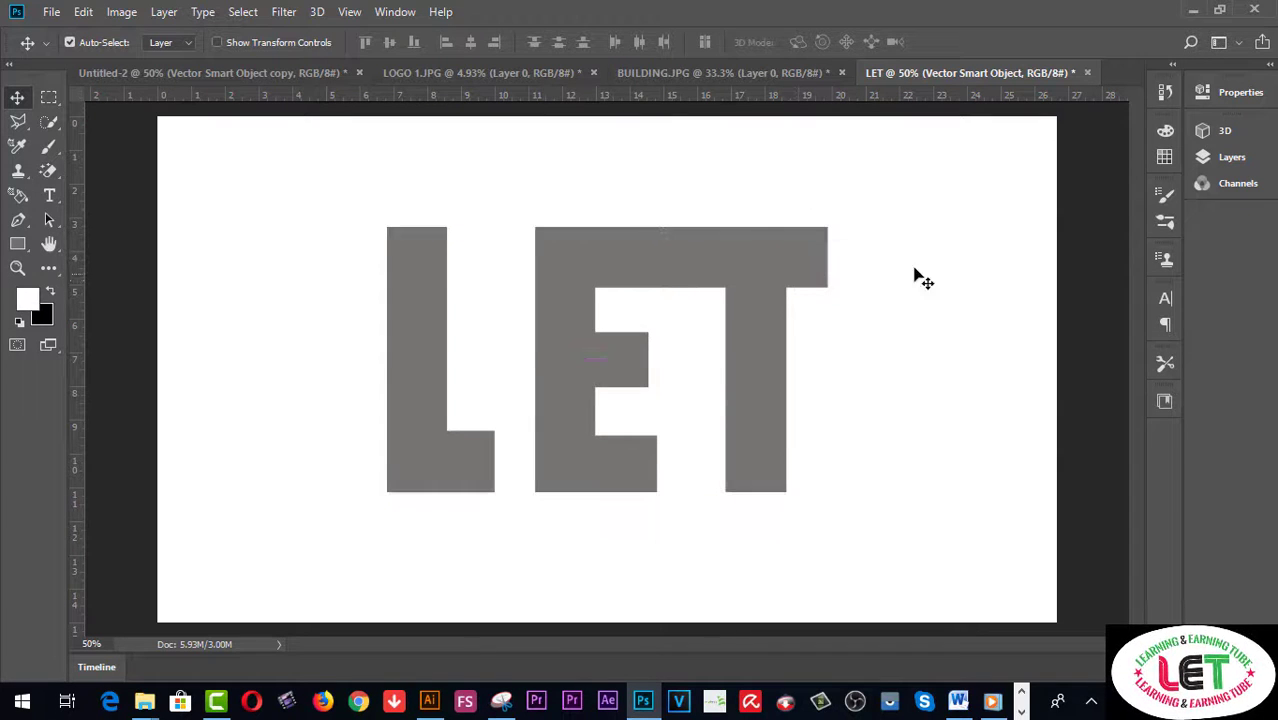
Step: Convert the lettering layer to a smart object and unlock the background layer
{"action": "left_click", "coordinate": [1231, 160]}
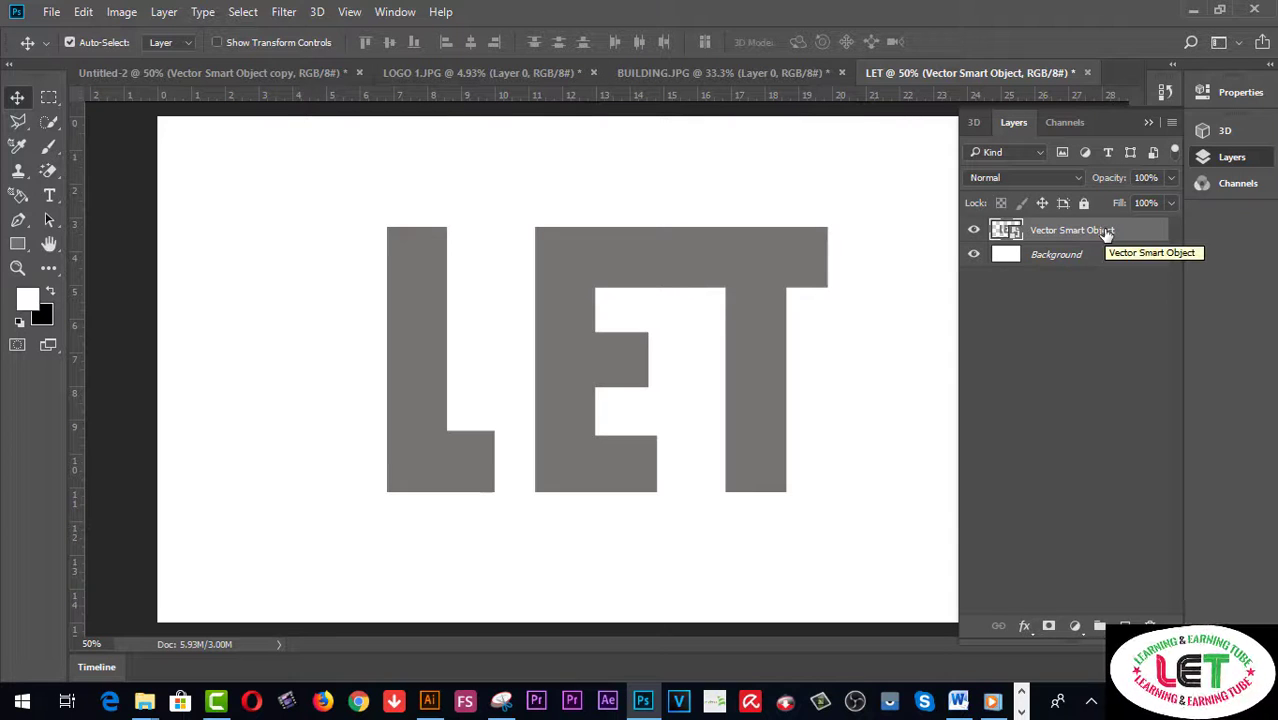
{"action": "right_click", "coordinate": [1107, 233]}
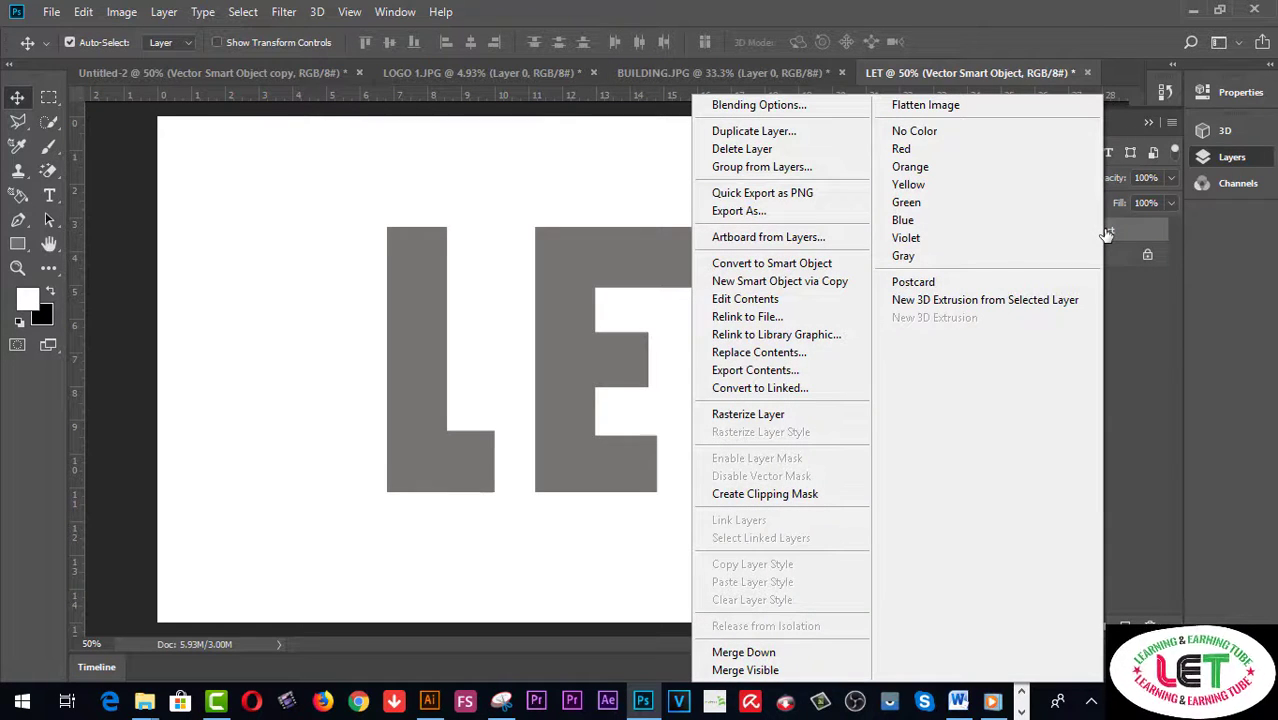
{"action": "left_click", "coordinate": [818, 261]}
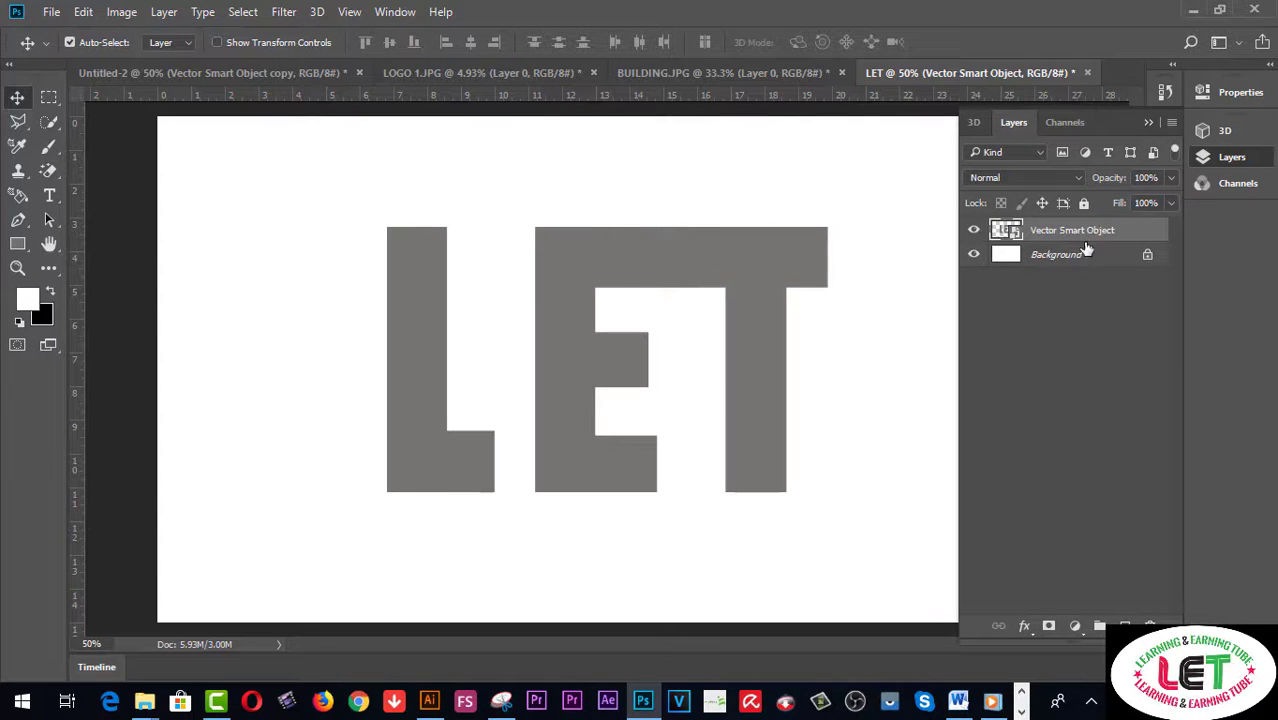
{"action": "left_click", "coordinate": [1147, 255]}
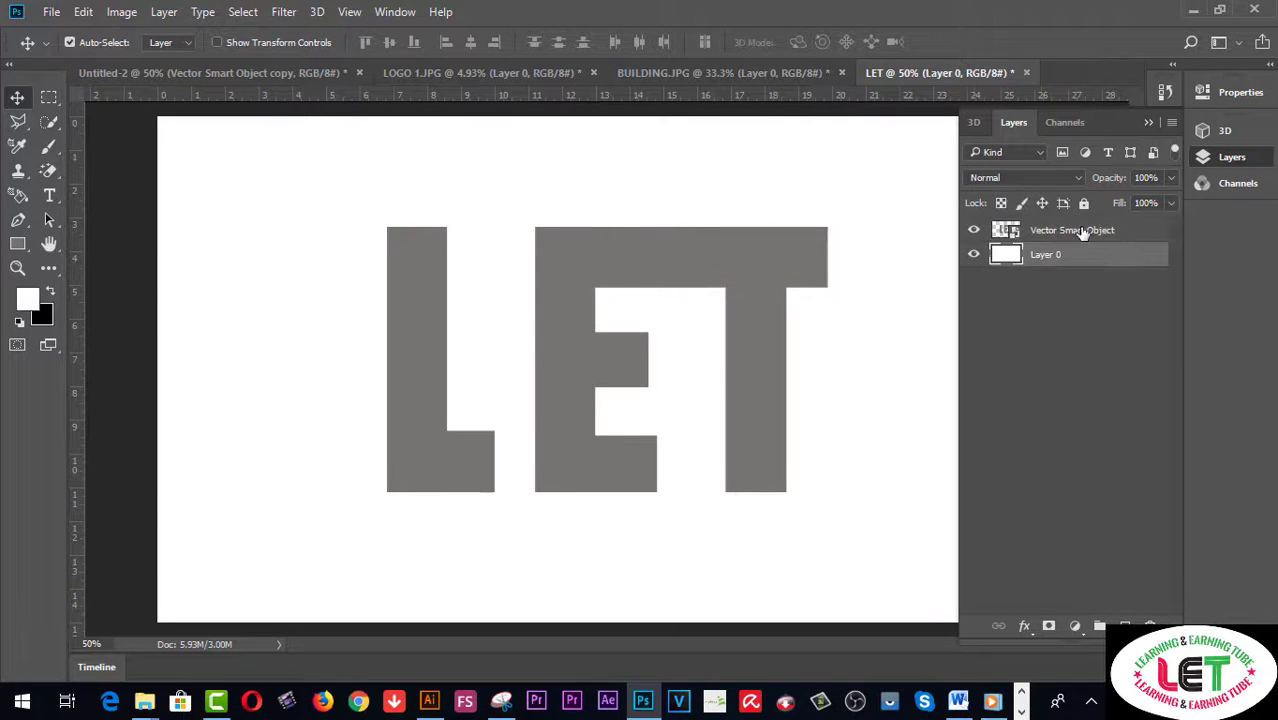
Step: Add a Bevel & Emboss effect to the lettering layer and set its depth to 553%
{"action": "left_click", "coordinate": [1083, 232]}
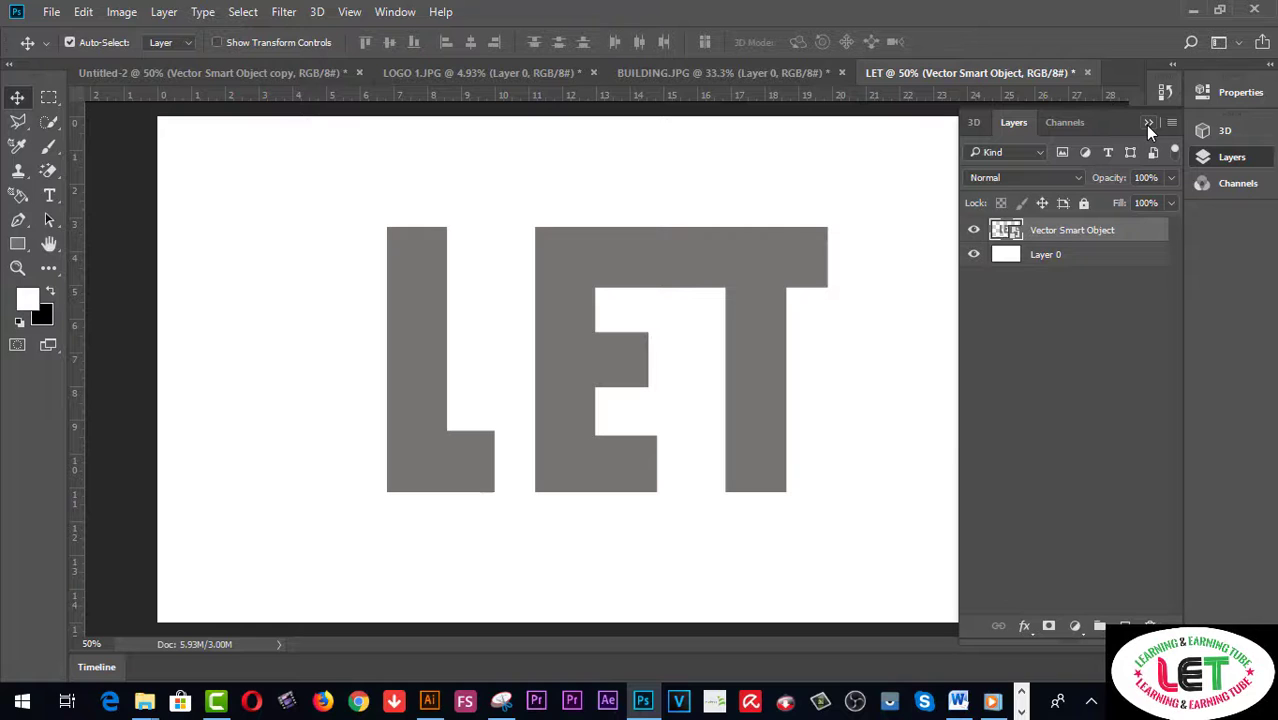
{"action": "right_click", "coordinate": [1116, 232]}
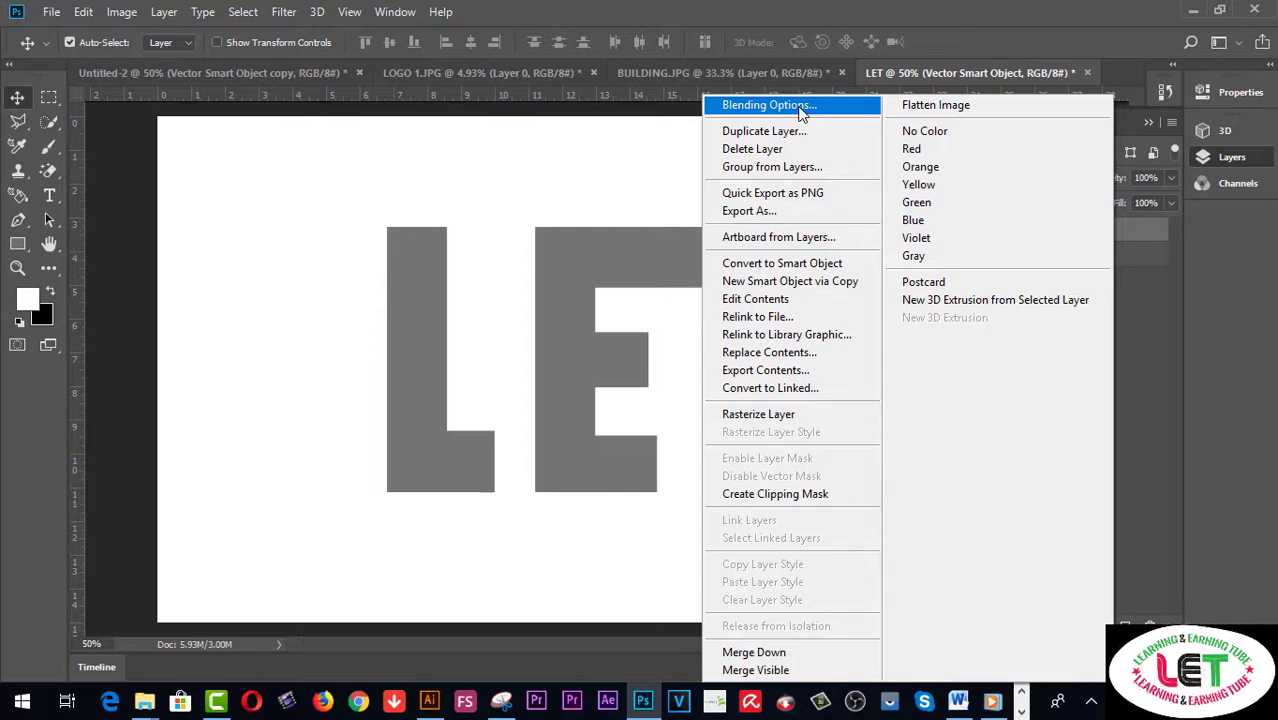
{"action": "left_click", "coordinate": [768, 105]}
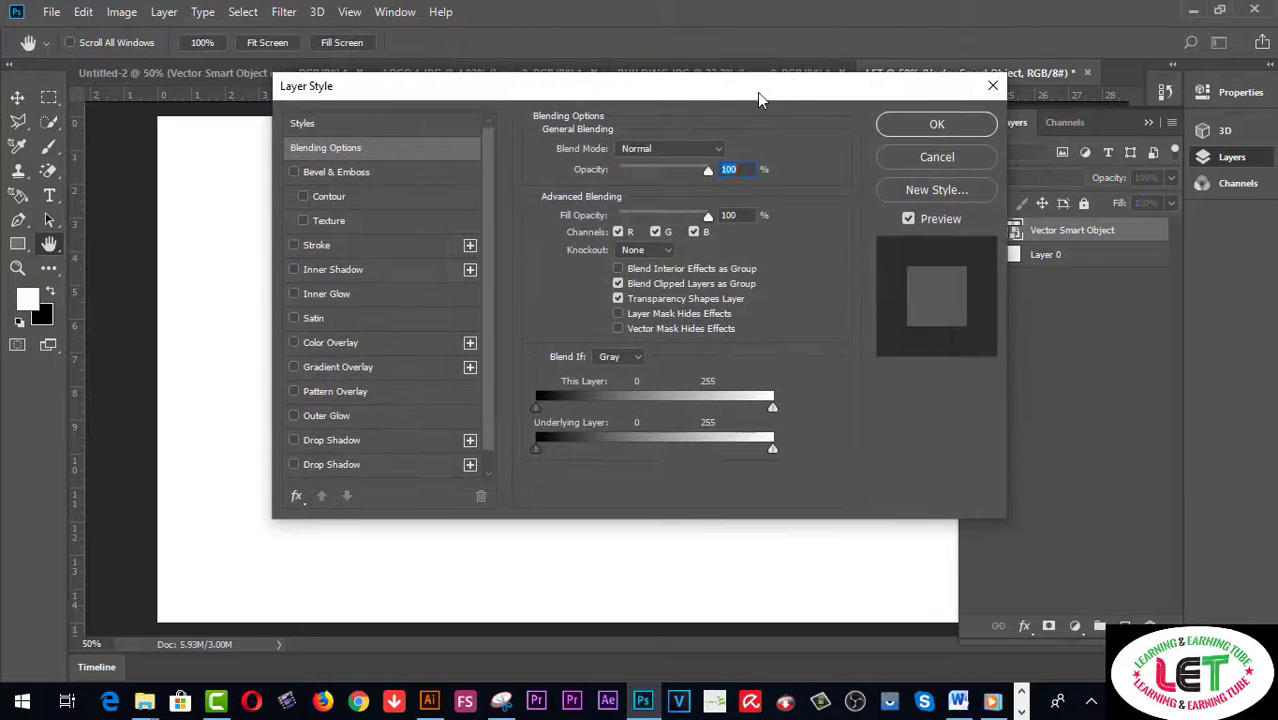
{"action": "left_click_drag", "start_coordinate": [757, 92], "coordinate": [1277, 135]}
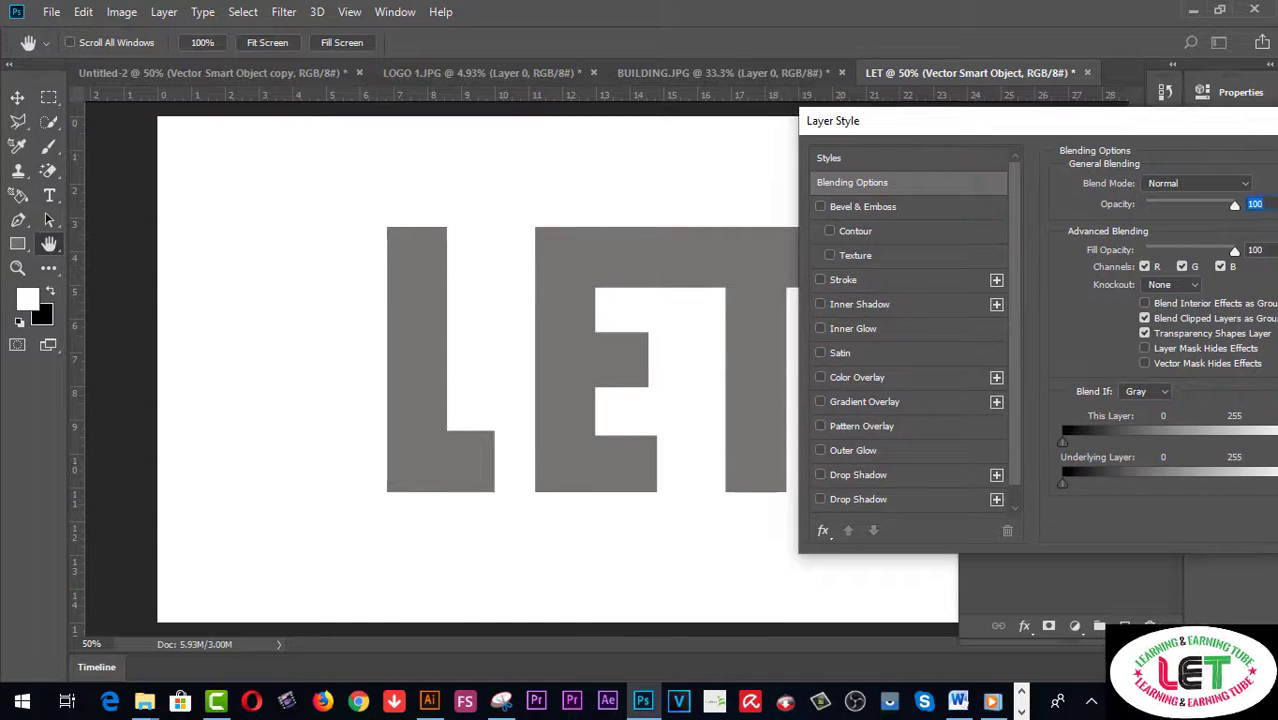
{"action": "left_click", "coordinate": [845, 206]}
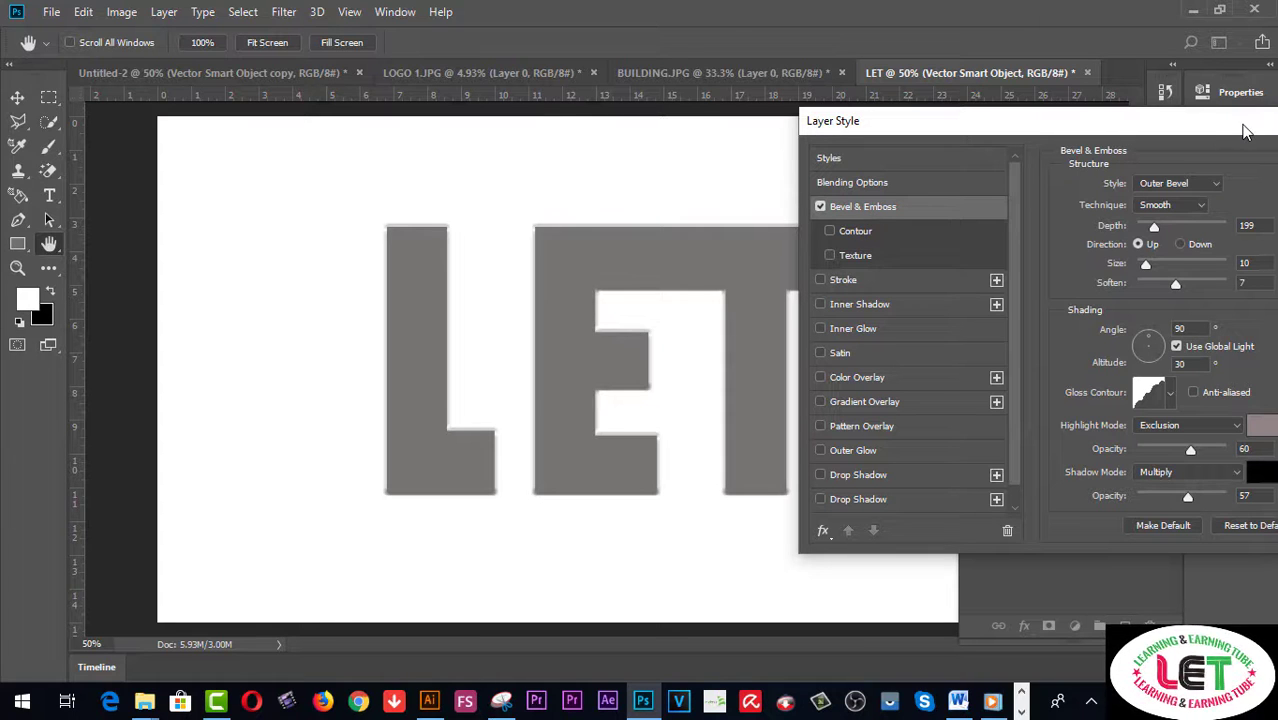
{"action": "left_click_drag", "start_coordinate": [1250, 118], "coordinate": [1067, 300]}
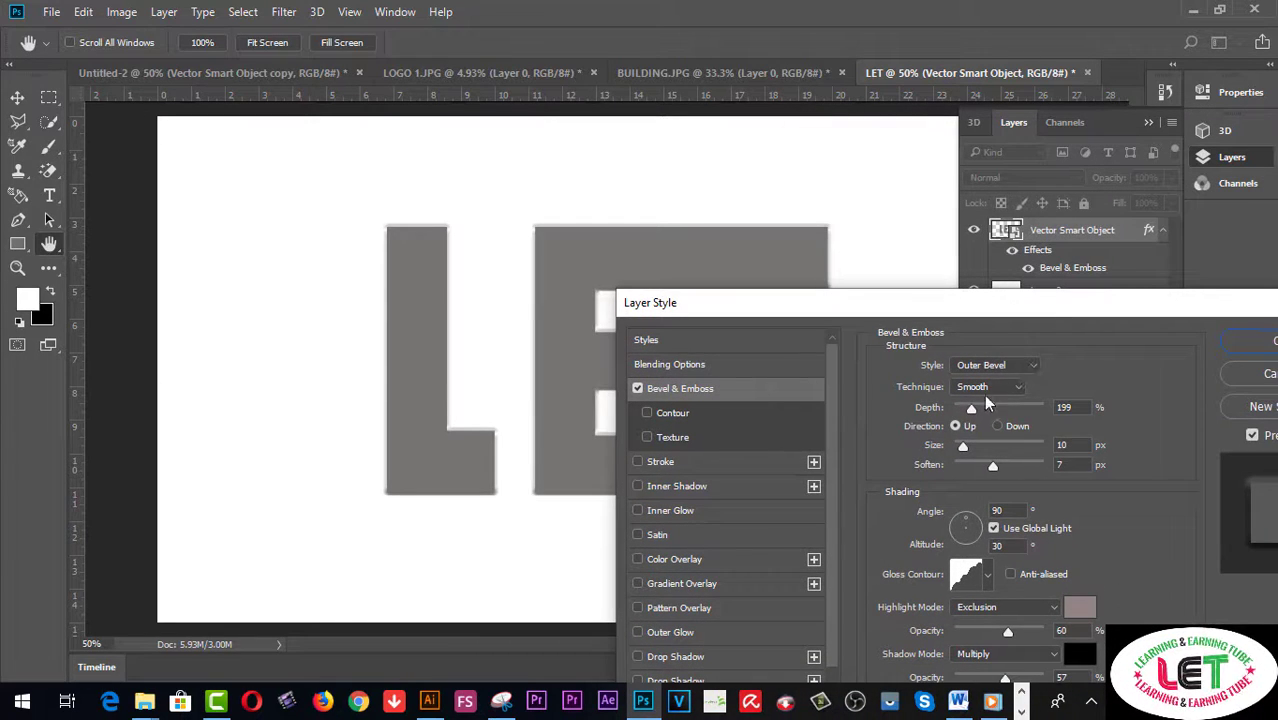
{"action": "left_click_drag", "start_coordinate": [972, 408], "coordinate": [1002, 411]}
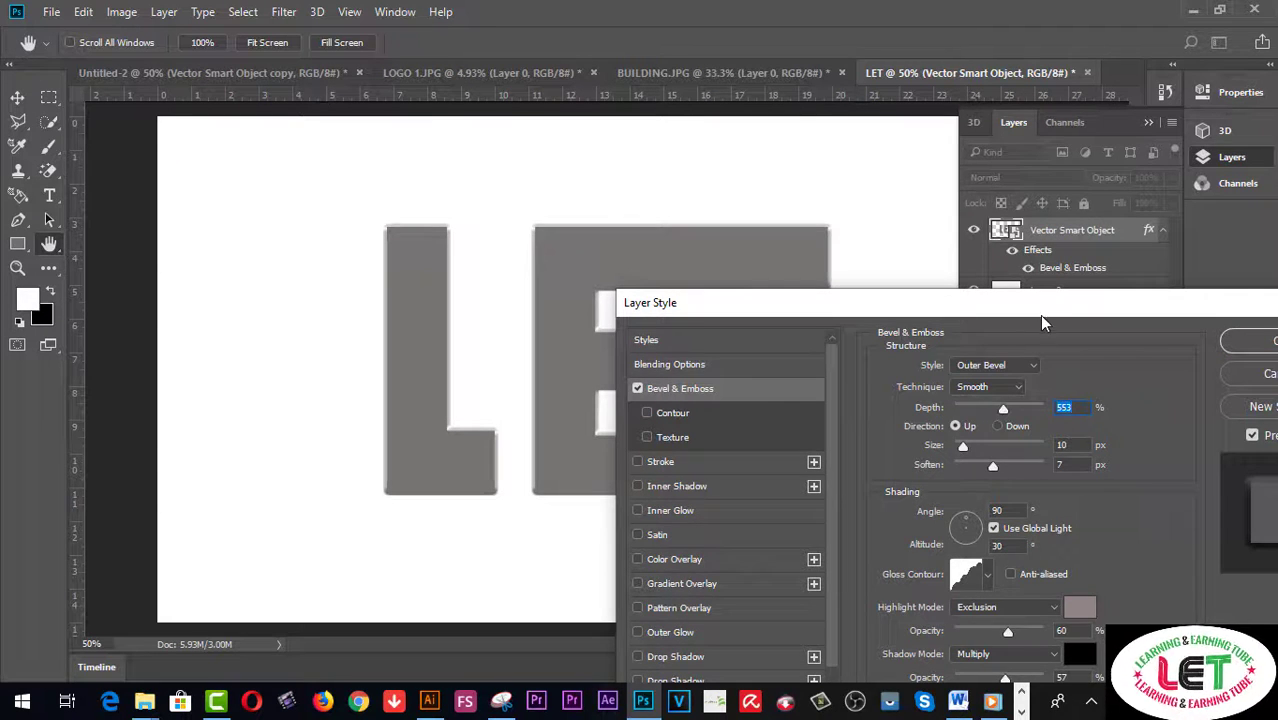
{"action": "left_click_drag", "start_coordinate": [1042, 310], "coordinate": [1264, 71]}
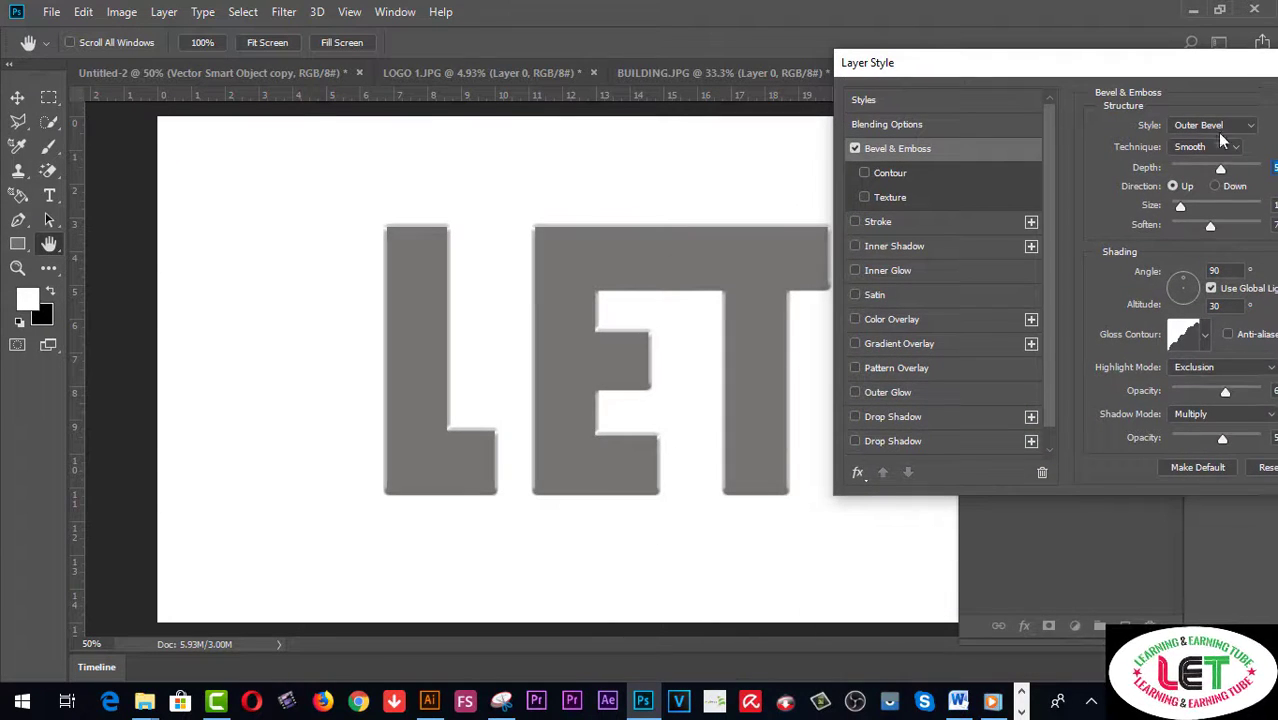
Step: Set the bevel's size to 16 px, soften to 12 px, highlight opacity to 77% and shadow opacity to 66%
{"action": "left_click_drag", "start_coordinate": [1215, 82], "coordinate": [1096, 72]}
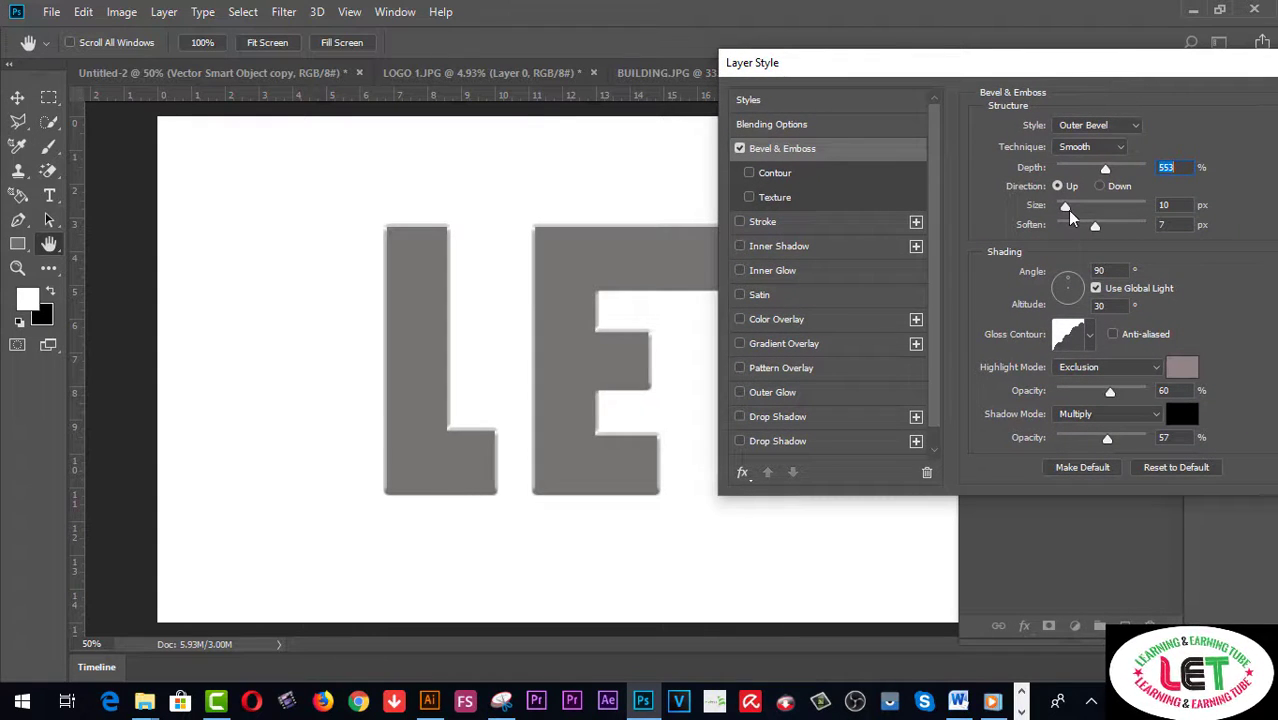
{"action": "left_click_drag", "start_coordinate": [1095, 225], "coordinate": [1125, 226]}
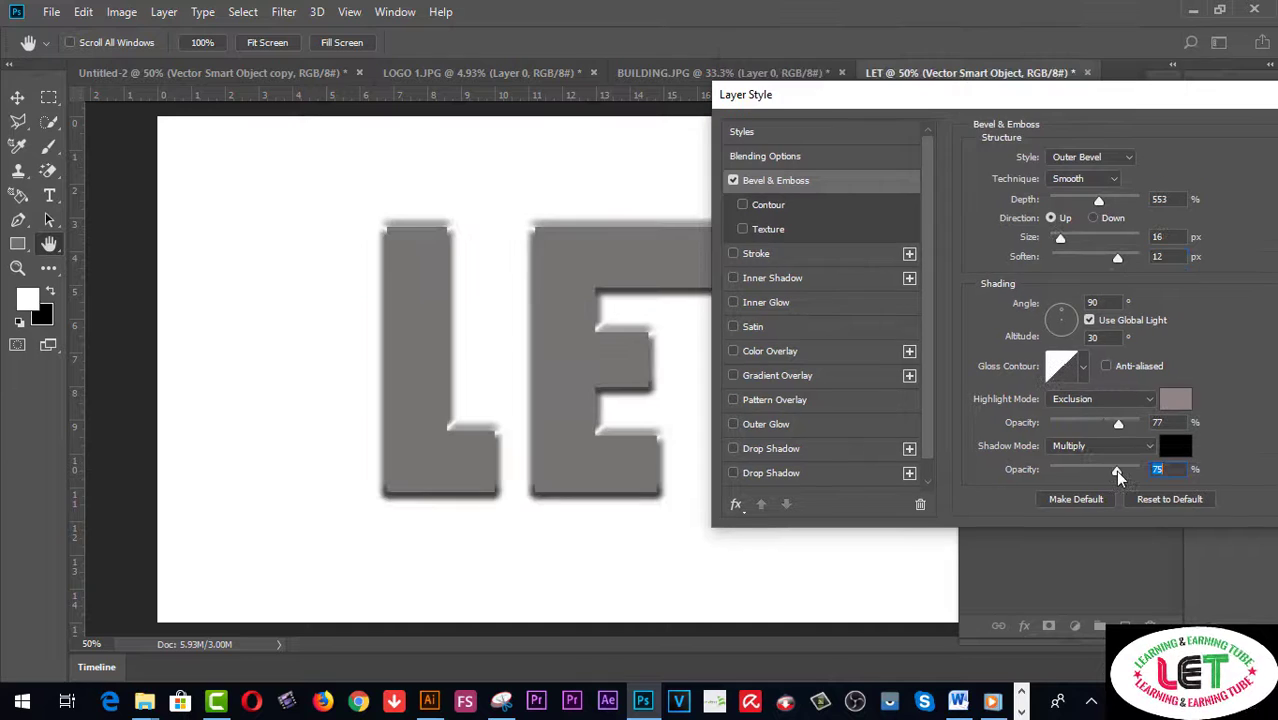
{"action": "left_click_drag", "start_coordinate": [1113, 472], "coordinate": [1108, 470]}
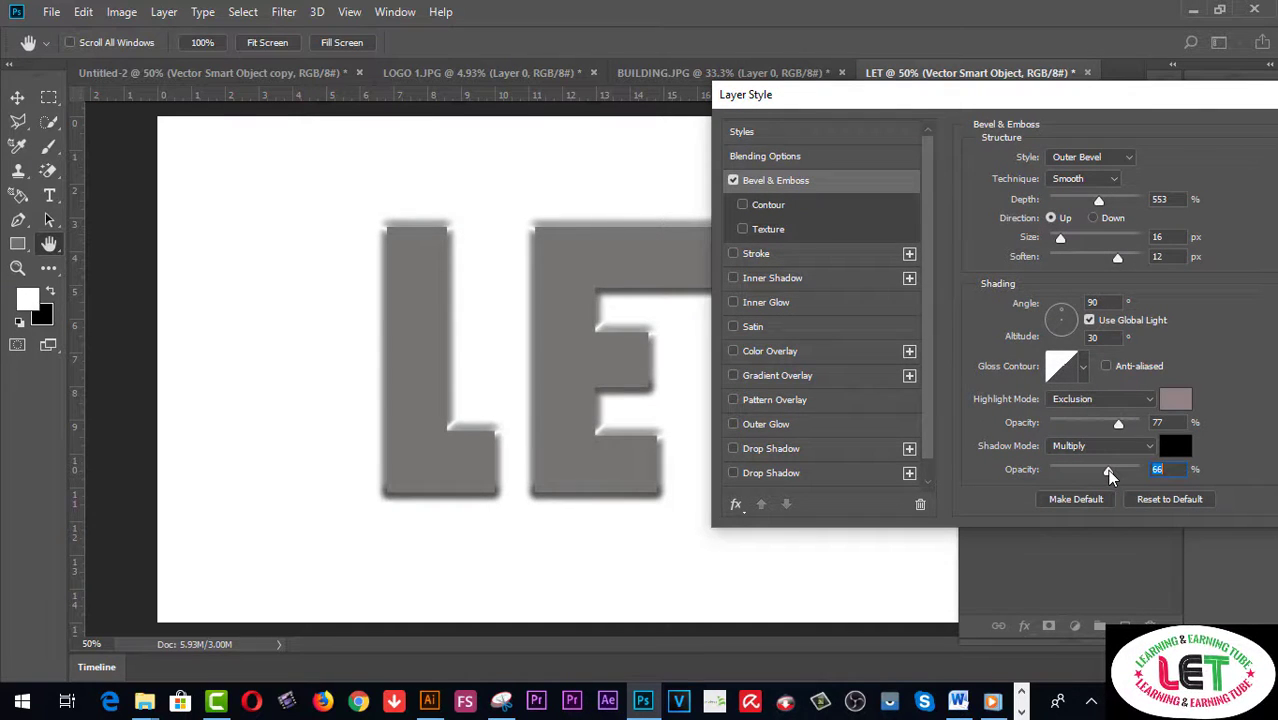
Step: Try Soft Light, Color Dodge, Multiply and Saturation as the bevel's highlight mode and return it to Exclusion
{"action": "left_click", "coordinate": [1148, 400]}
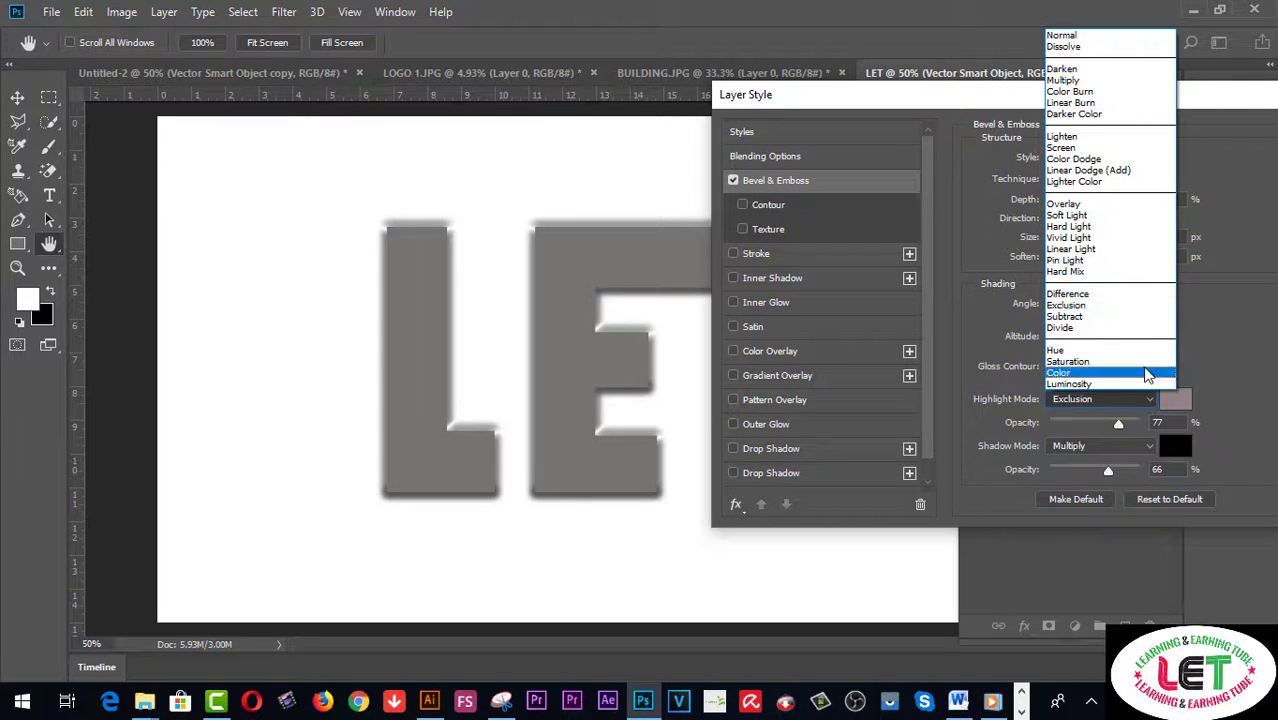
{"action": "left_click", "coordinate": [1097, 217]}
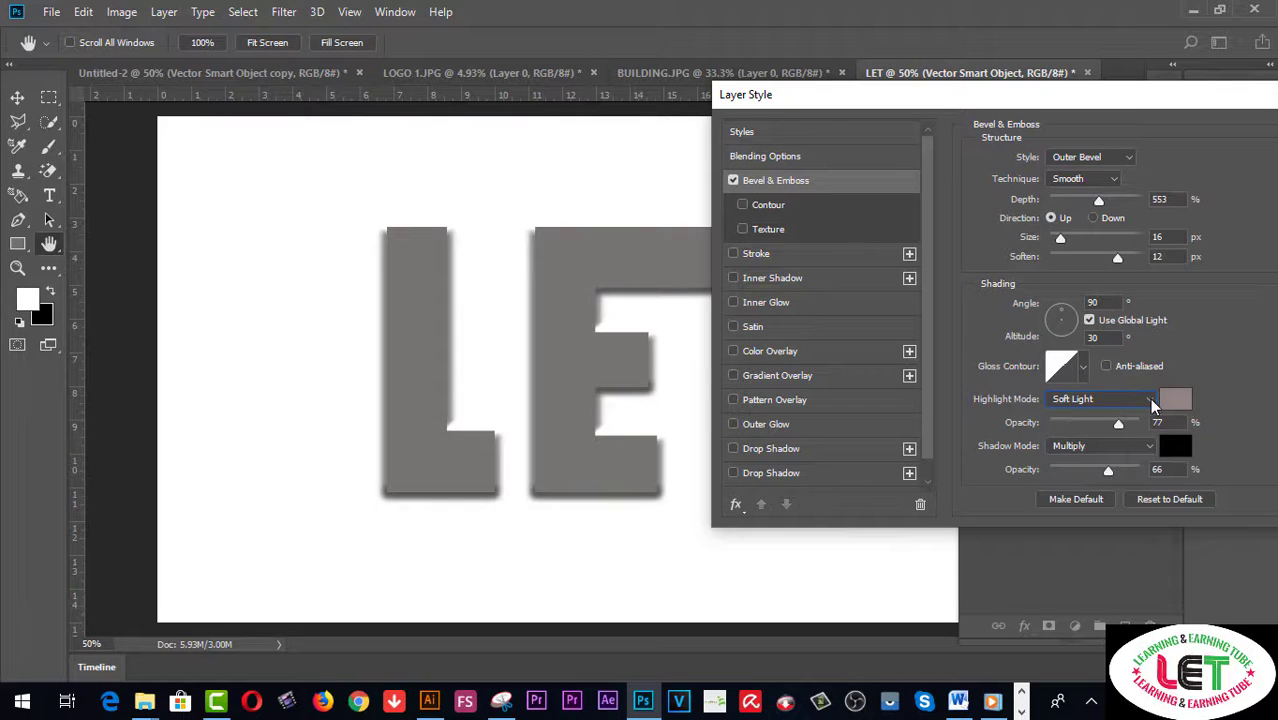
{"action": "left_click", "coordinate": [1150, 401]}
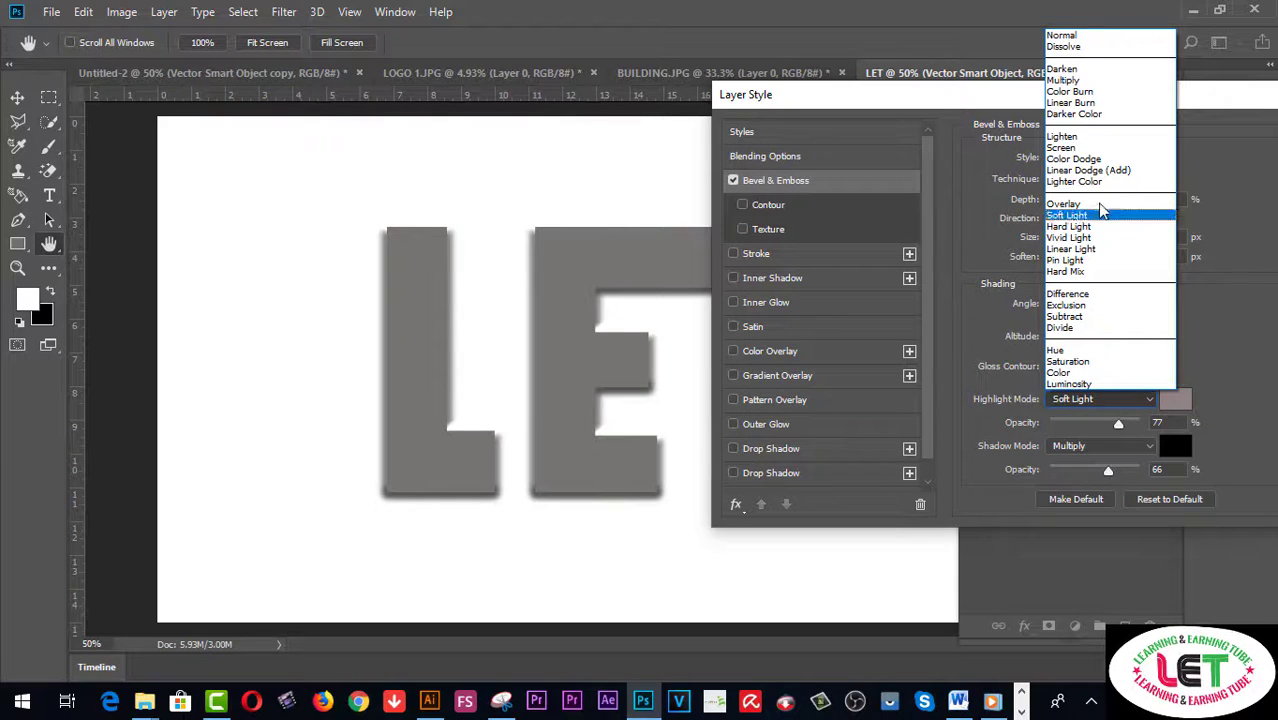
{"action": "left_click", "coordinate": [1095, 160]}
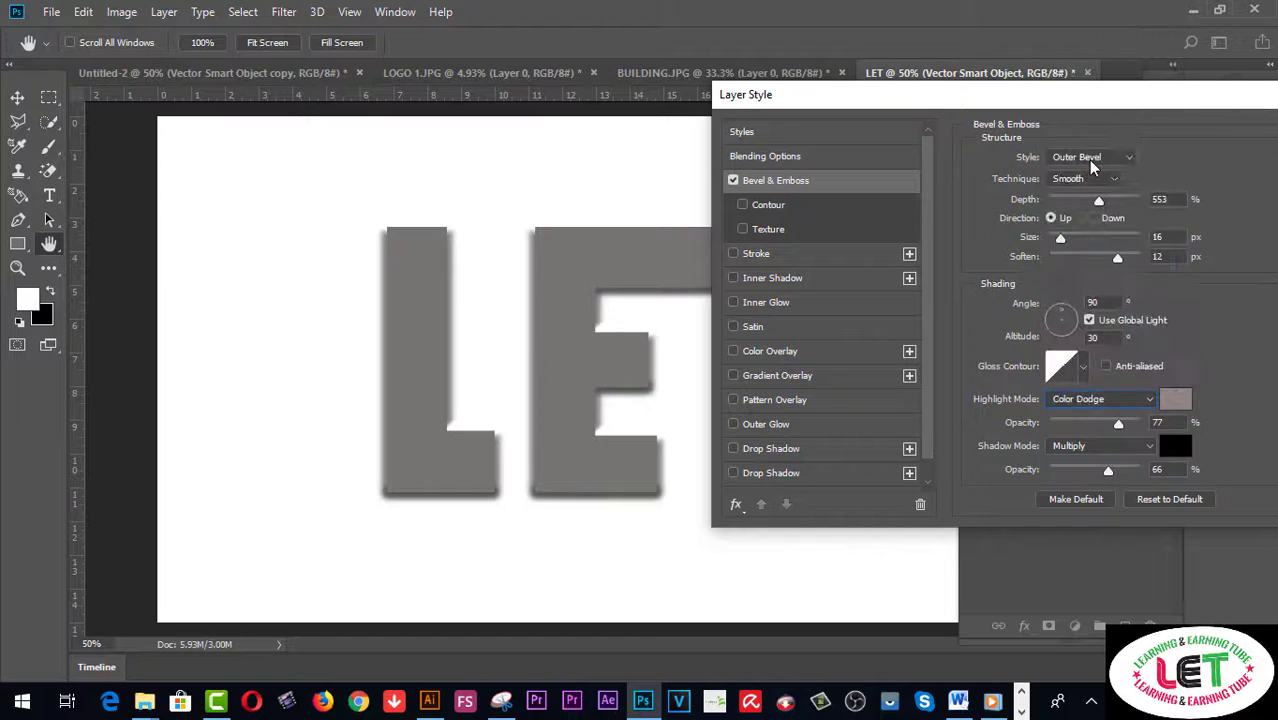
{"action": "left_click", "coordinate": [1148, 402]}
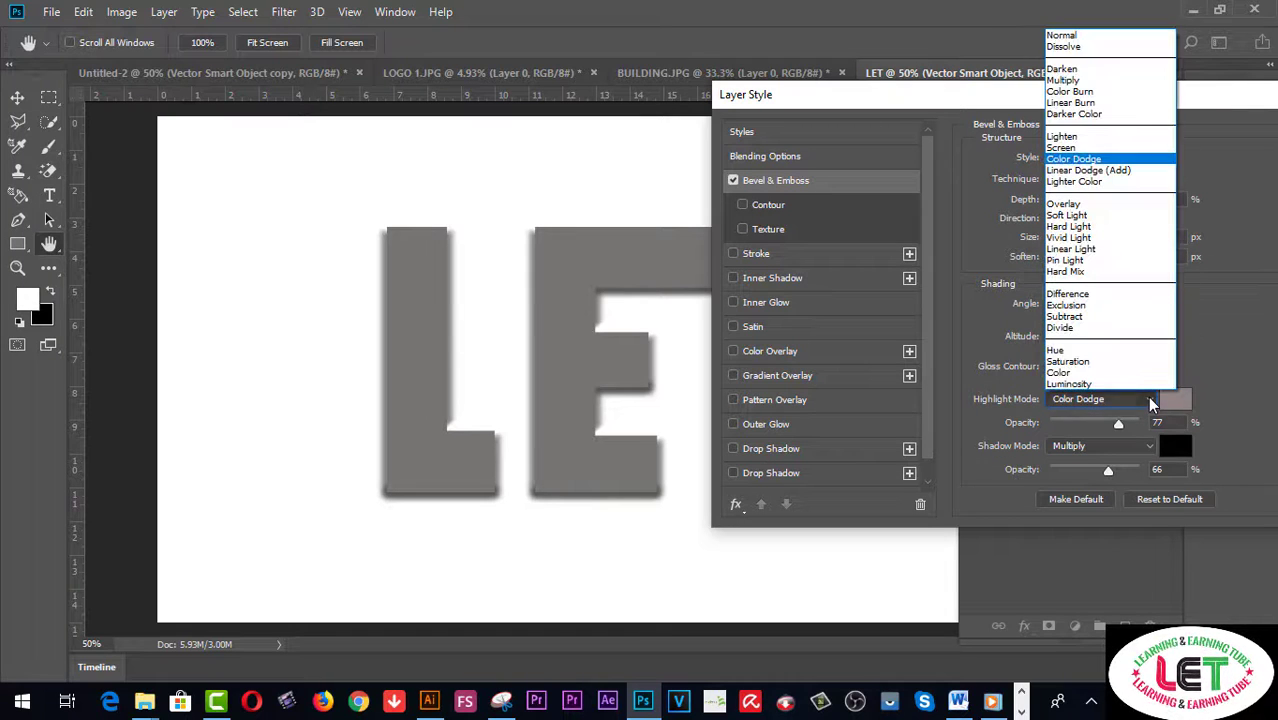
{"action": "left_click", "coordinate": [1068, 80]}
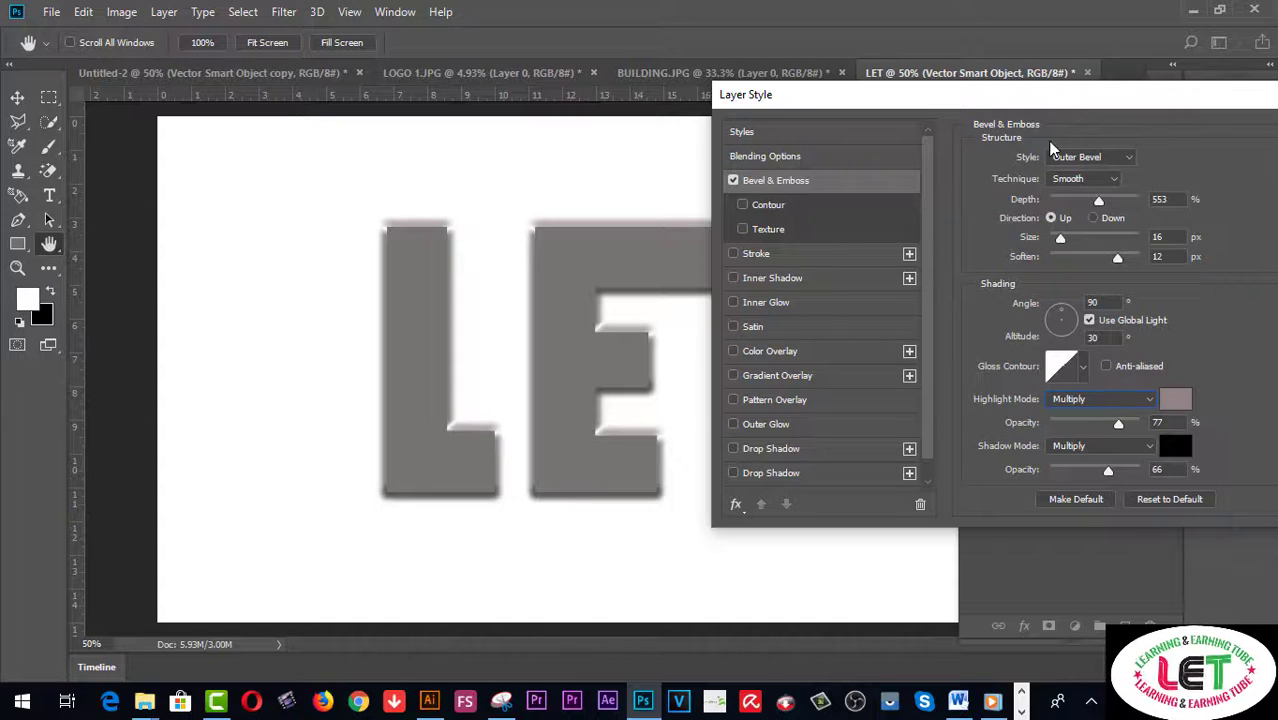
{"action": "left_click_drag", "start_coordinate": [1050, 104], "coordinate": [1073, 90]}
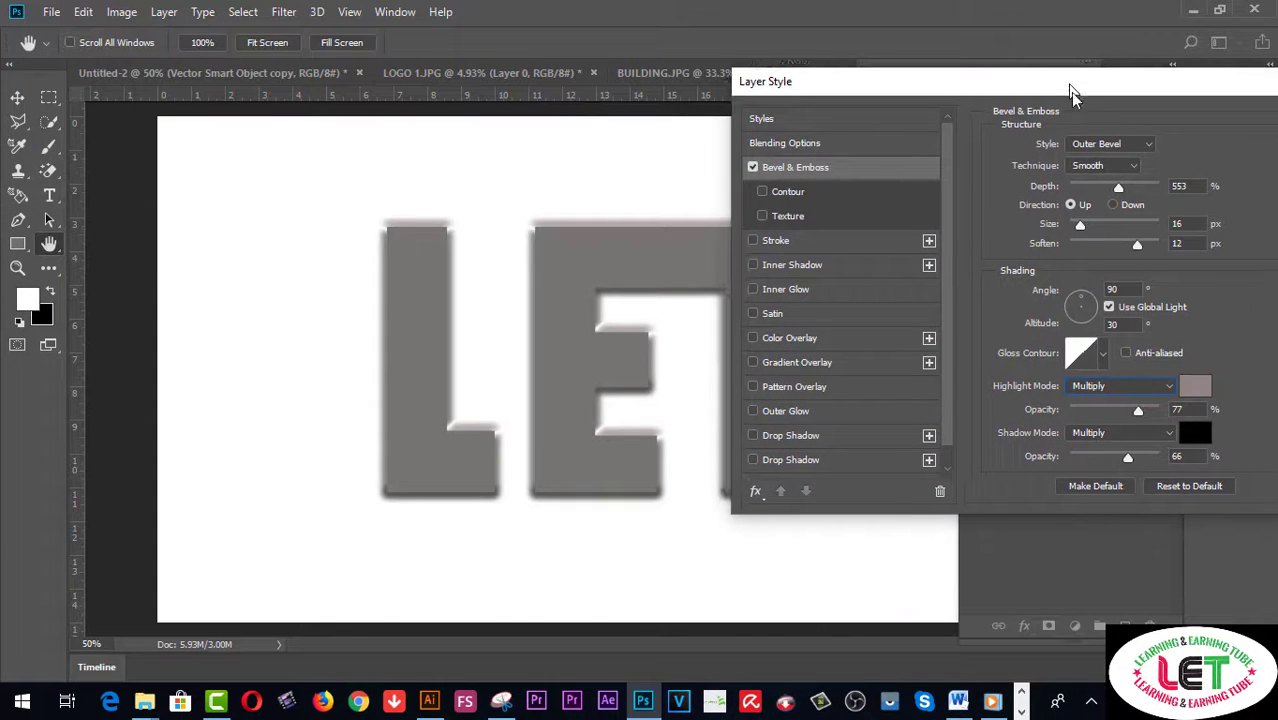
{"action": "left_click", "coordinate": [1170, 390]}
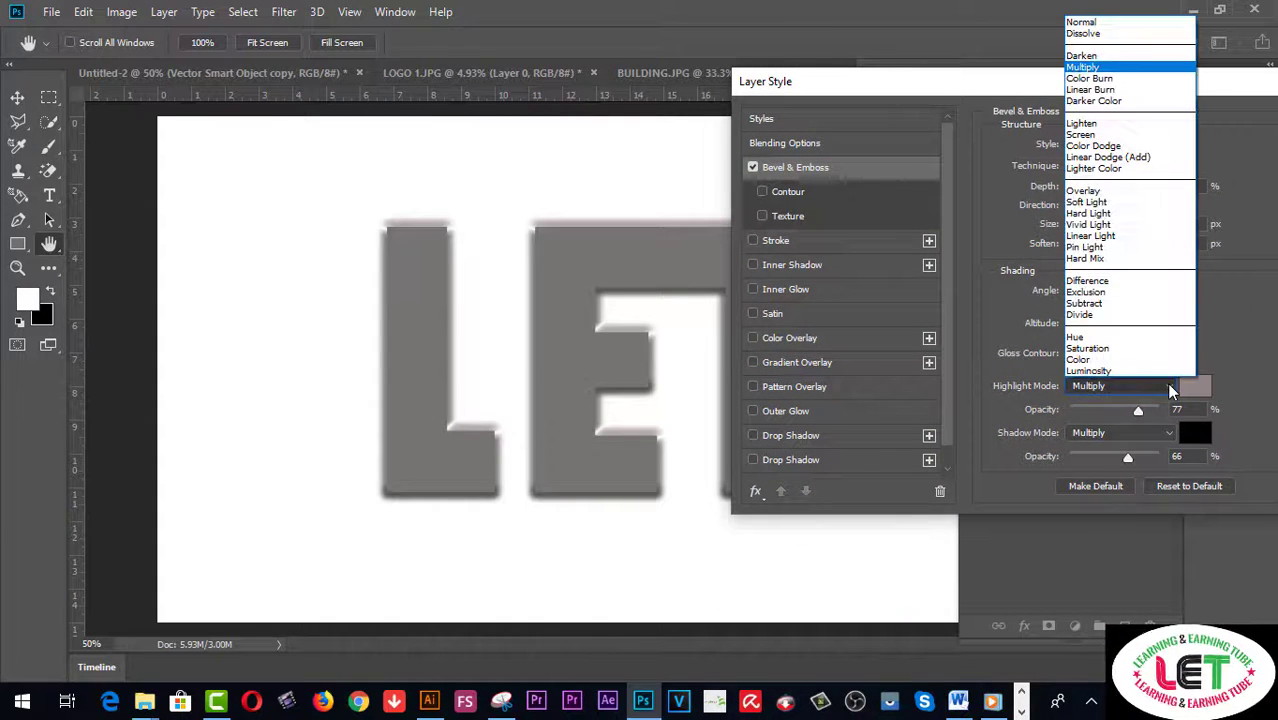
{"action": "left_click", "coordinate": [1122, 350]}
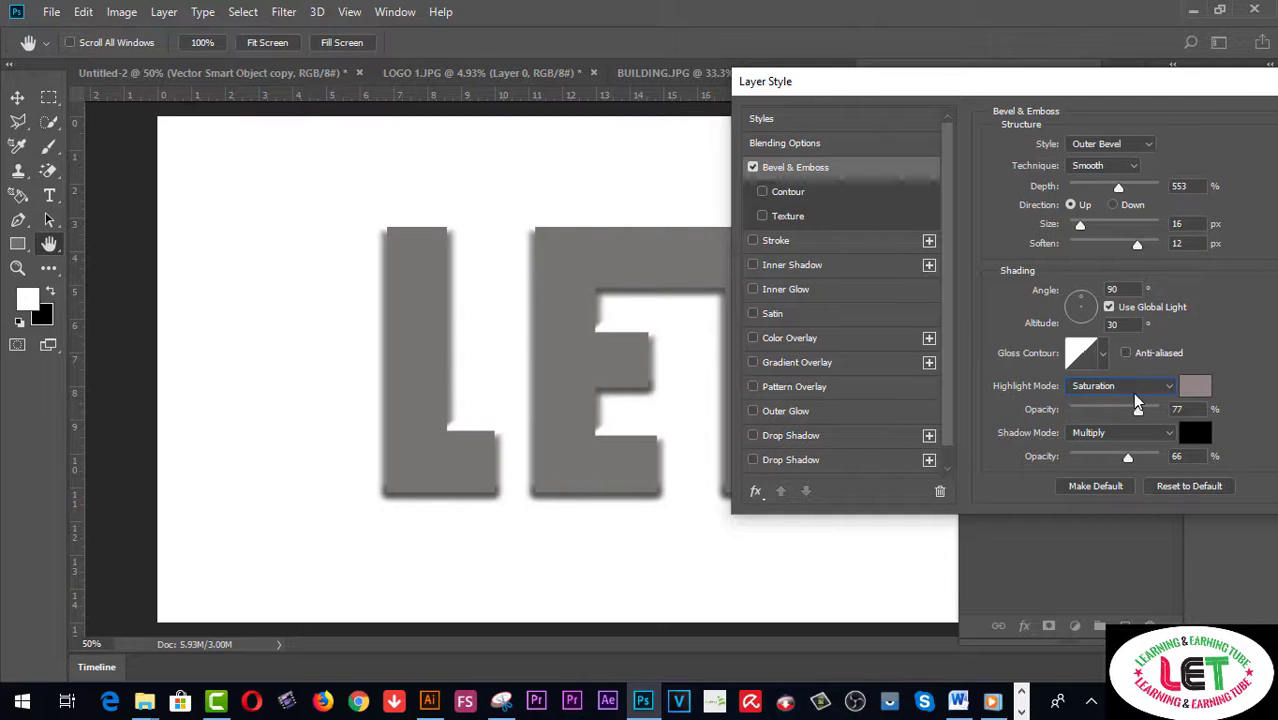
{"action": "left_click", "coordinate": [1168, 388]}
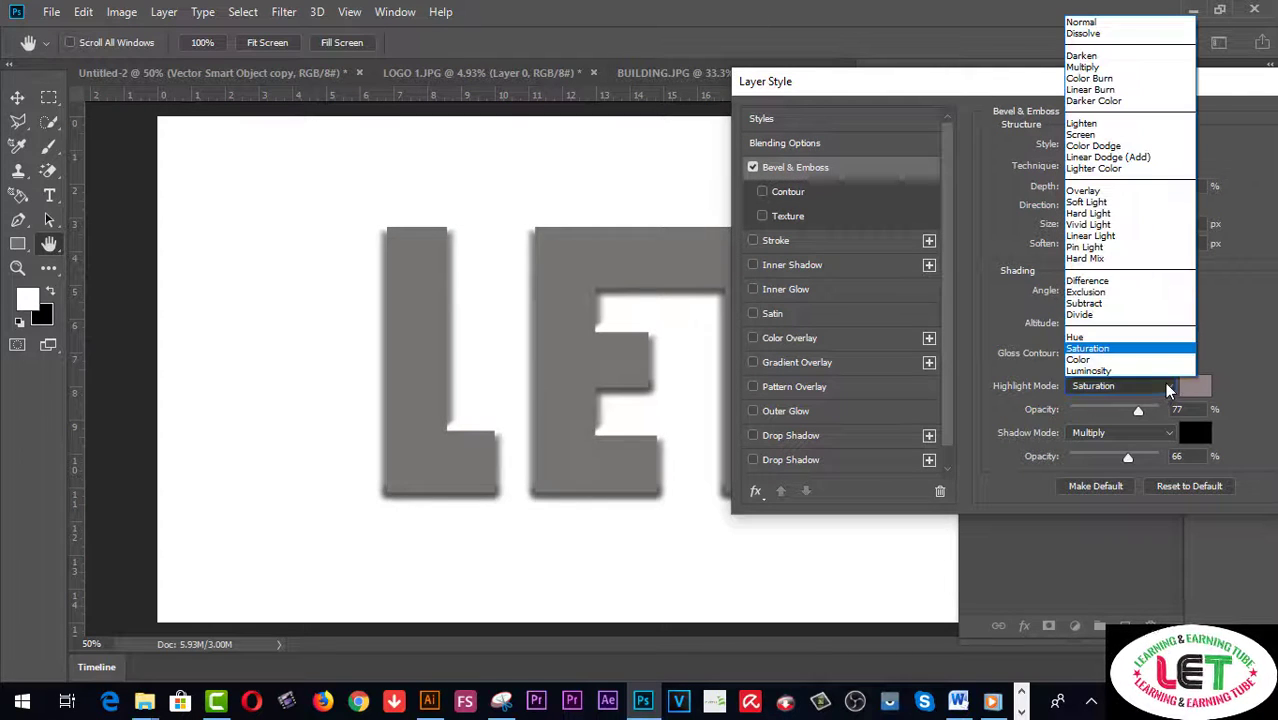
{"action": "left_click", "coordinate": [1105, 292]}
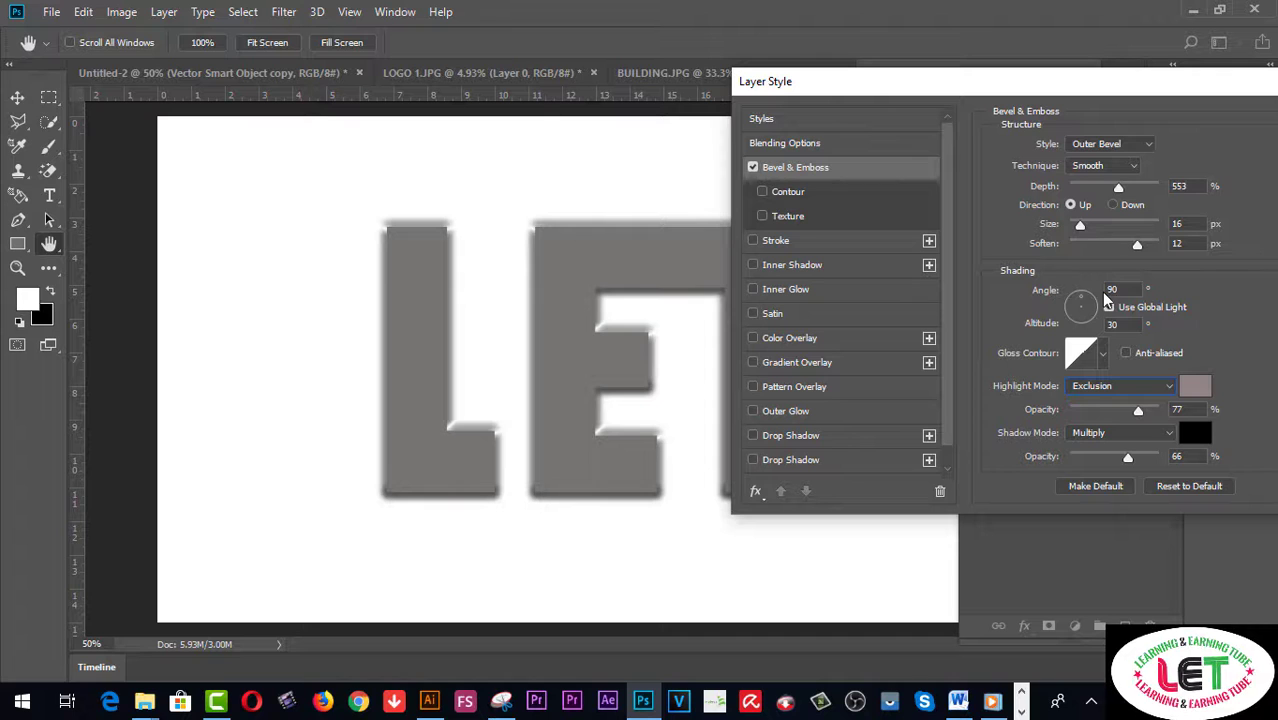
{"action": "mouse_move", "coordinate": [1141, 82]}
{"action": "left_mouse_down"}
{"action": "mouse_move", "coordinate": [1138, 574]}
{"action": "mouse_move", "coordinate": [1159, 97]}
{"action": "left_mouse_up"}
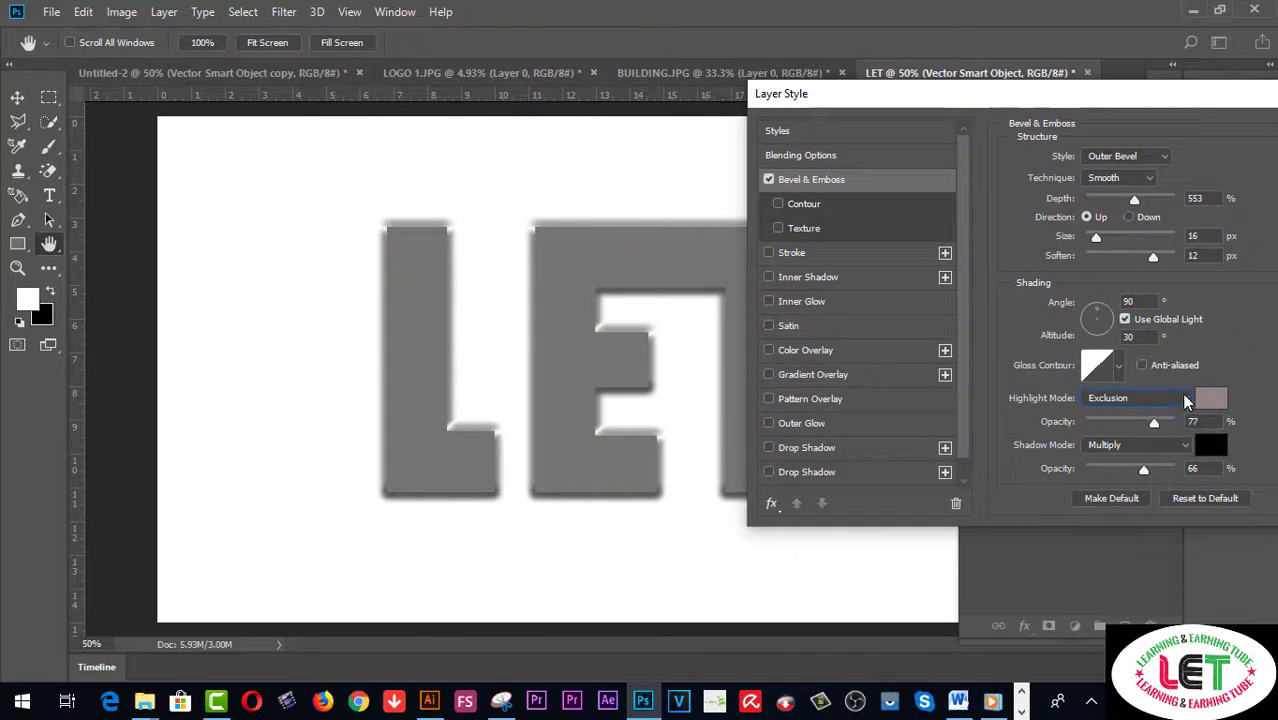
{"action": "left_click", "coordinate": [1180, 400]}
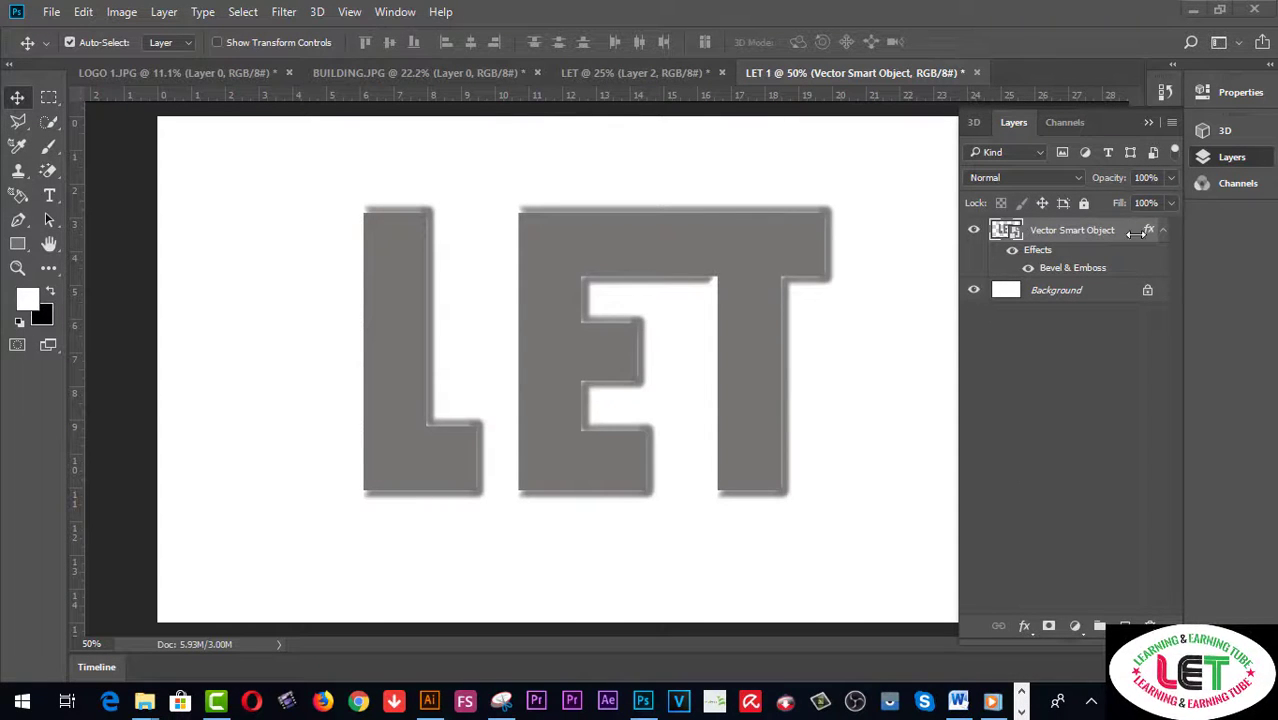
Step: Open the layer style settings of the lettering layer in LET 1 and enable a Drop Shadow effect
{"action": "right_click", "coordinate": [1108, 233]}
{"action": "left_click", "coordinate": [812, 108]}
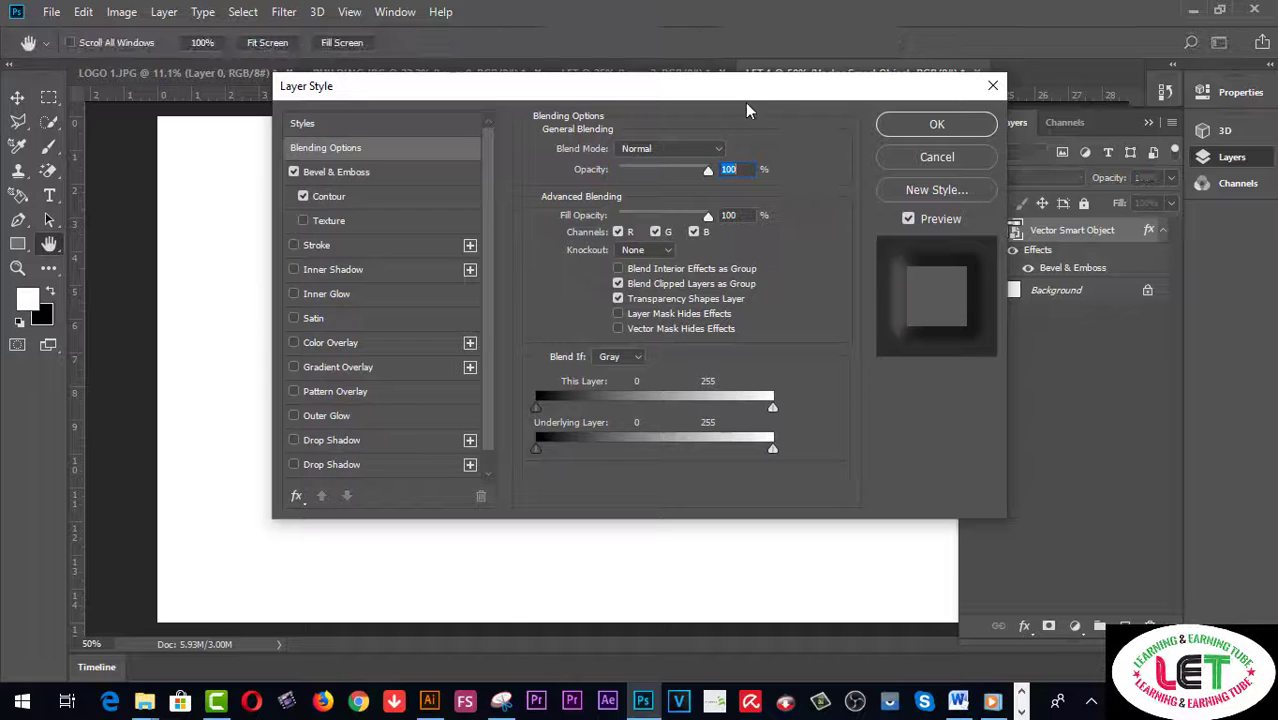
{"action": "left_click_drag", "start_coordinate": [745, 102], "coordinate": [1276, 121]}
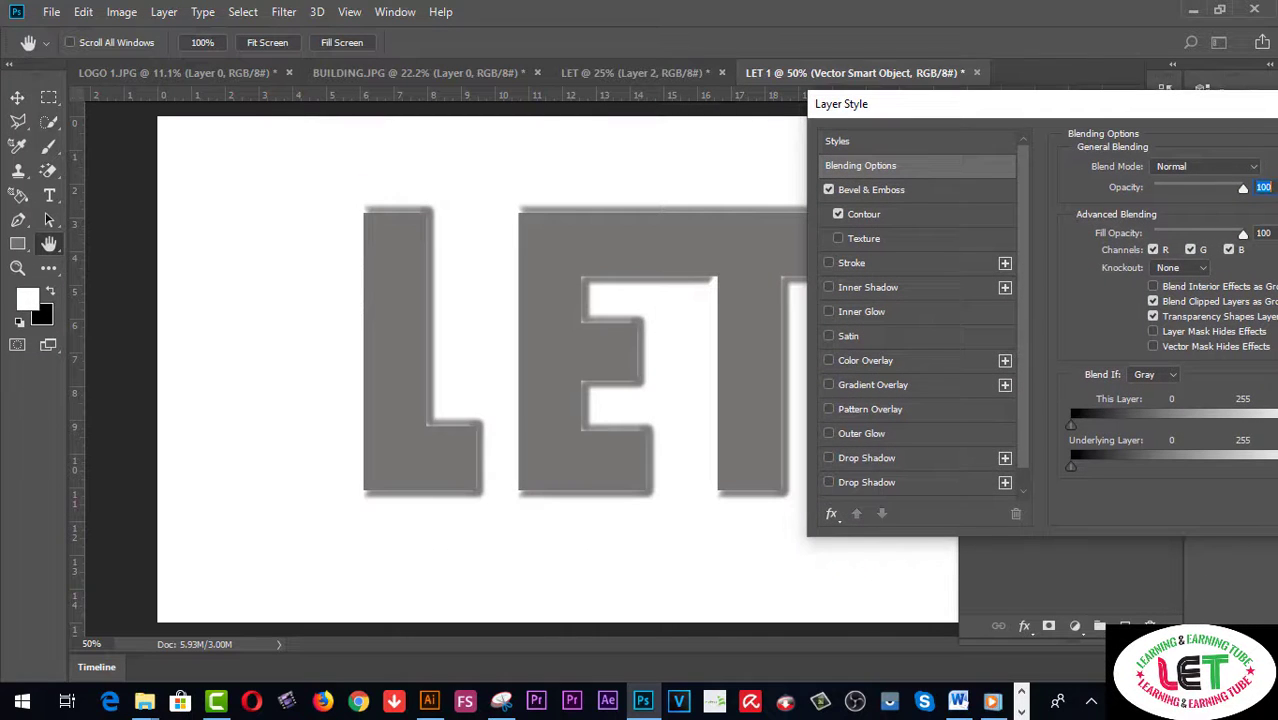
{"action": "left_click", "coordinate": [877, 485]}
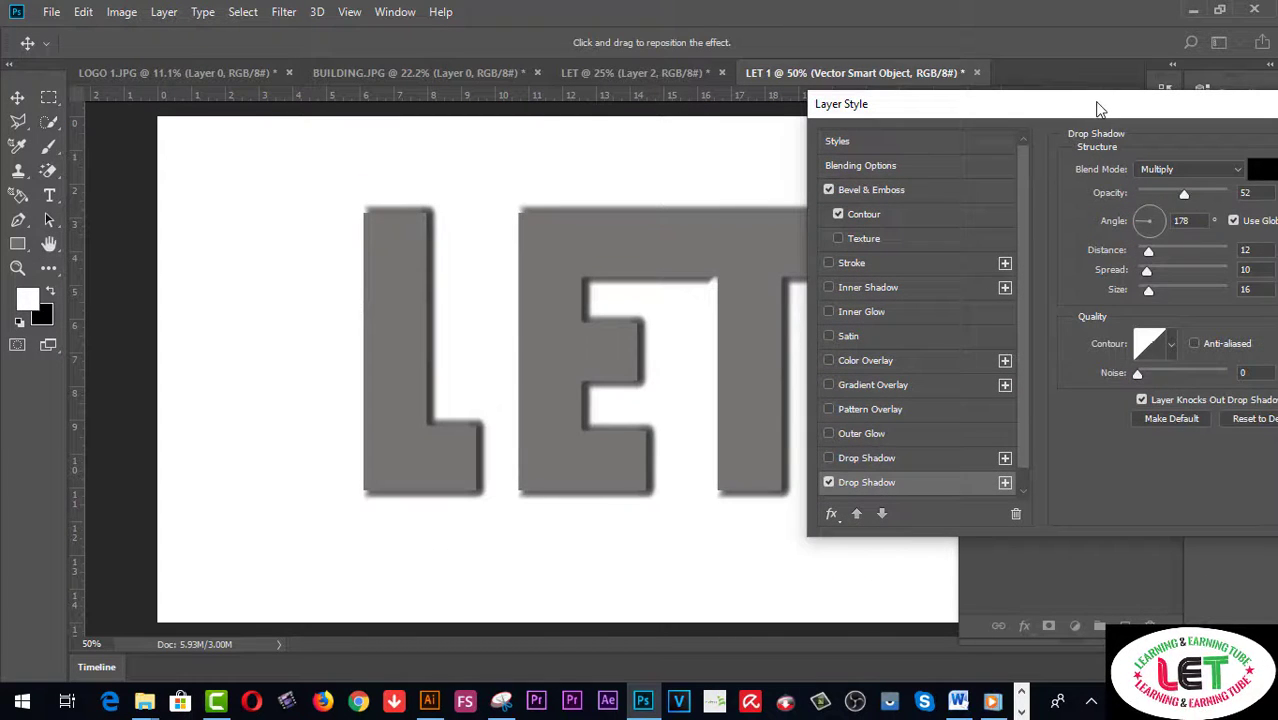
{"action": "left_click_drag", "start_coordinate": [1100, 107], "coordinate": [931, 147]}
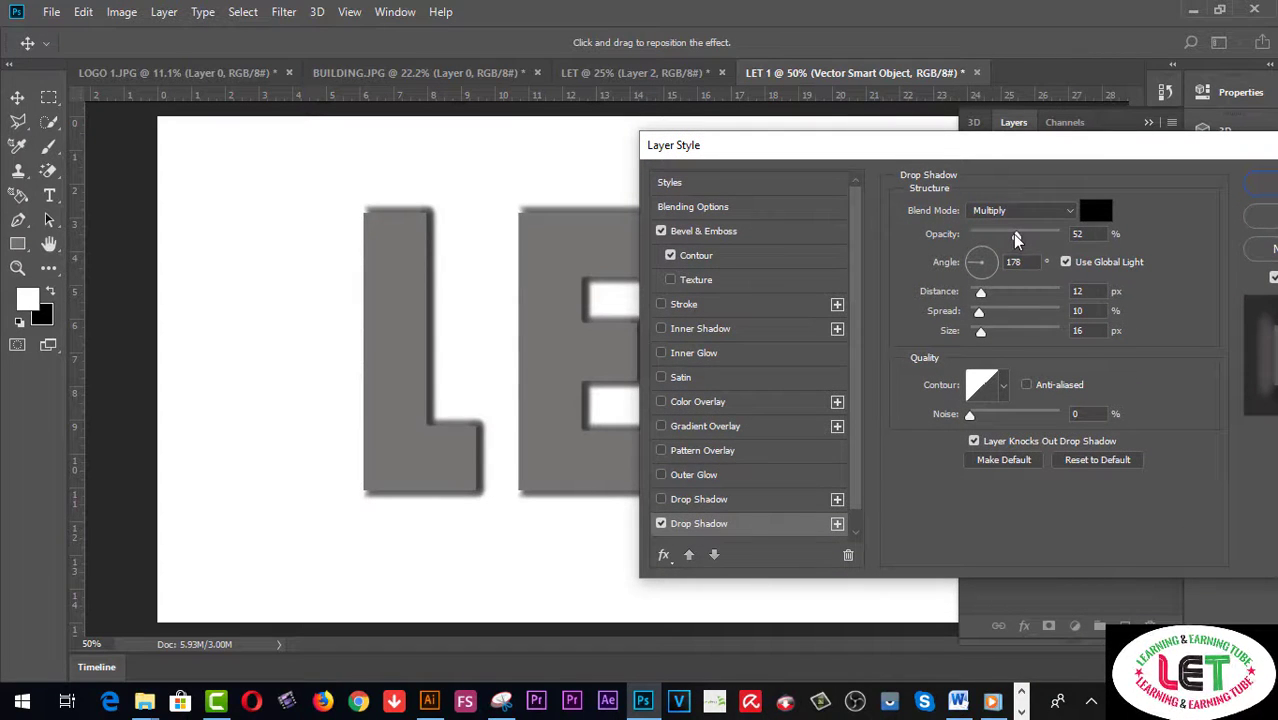
Step: Set the drop shadow to 78% opacity, 17 px distance, 26% spread and 49 px size with 0% noise
{"action": "left_click_drag", "start_coordinate": [1014, 234], "coordinate": [1034, 234]}
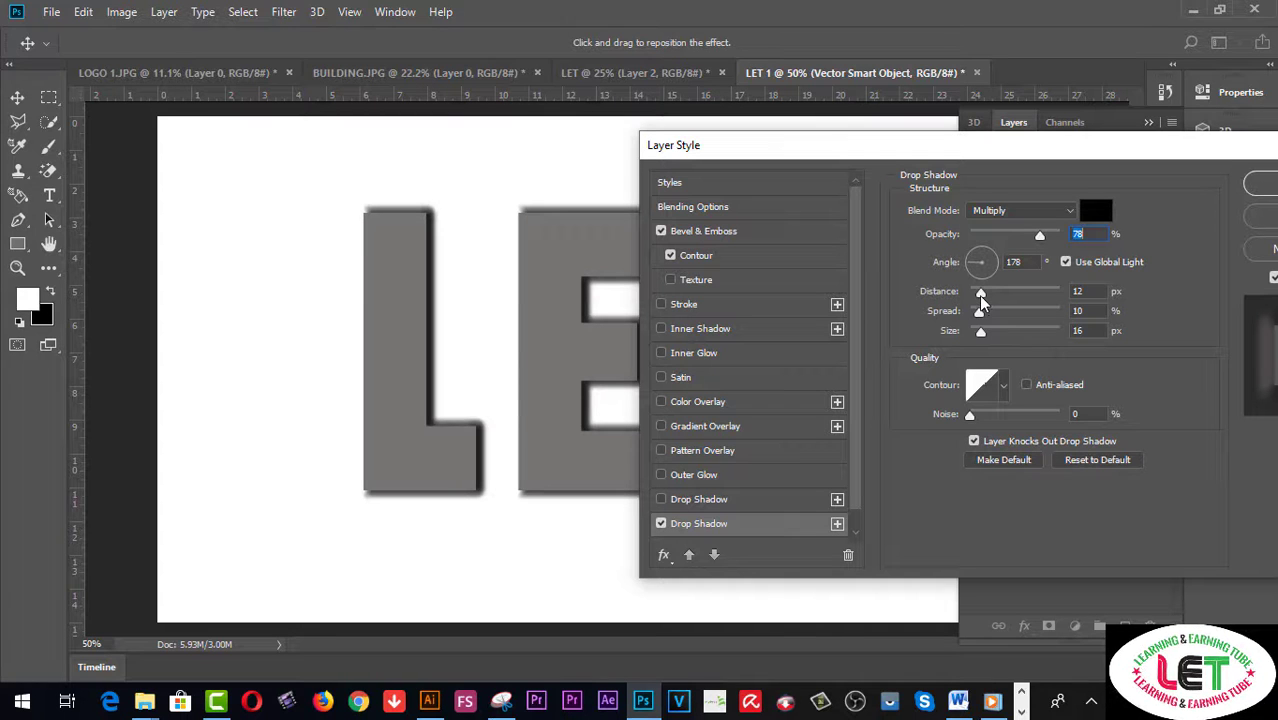
{"action": "left_click_drag", "start_coordinate": [980, 295], "coordinate": [990, 295]}
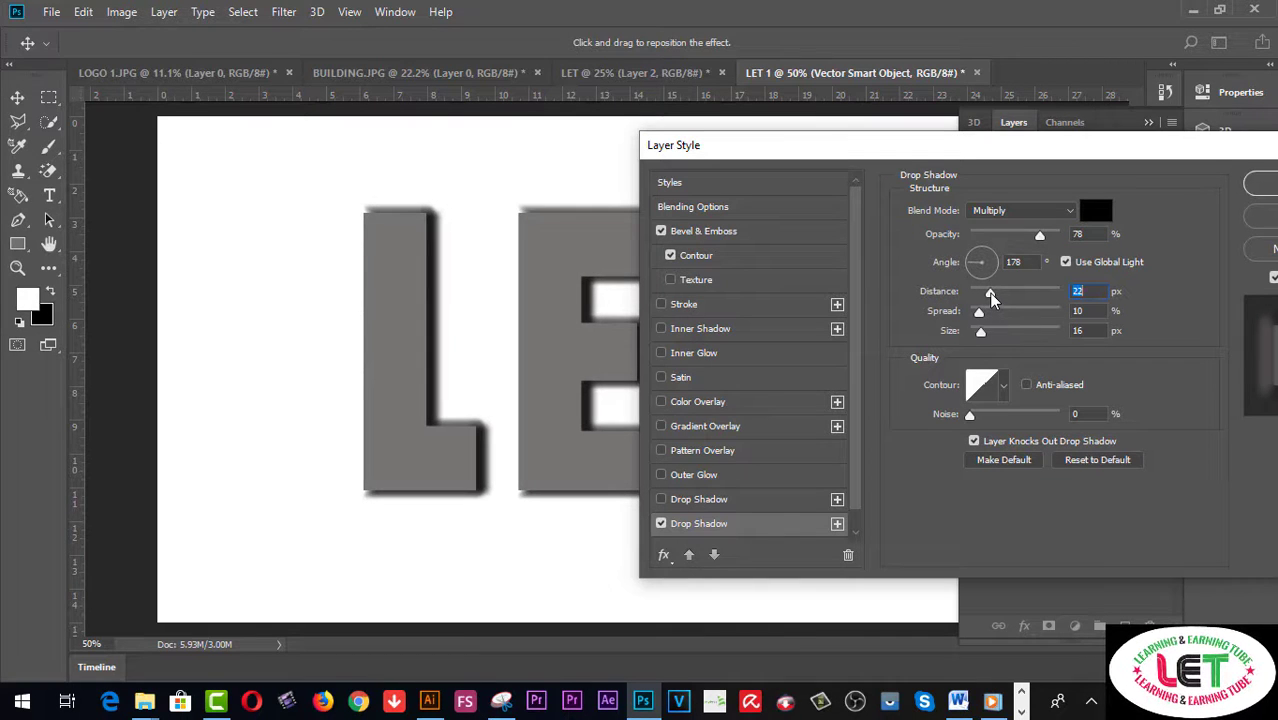
{"action": "left_click_drag", "start_coordinate": [1024, 150], "coordinate": [1201, 105]}
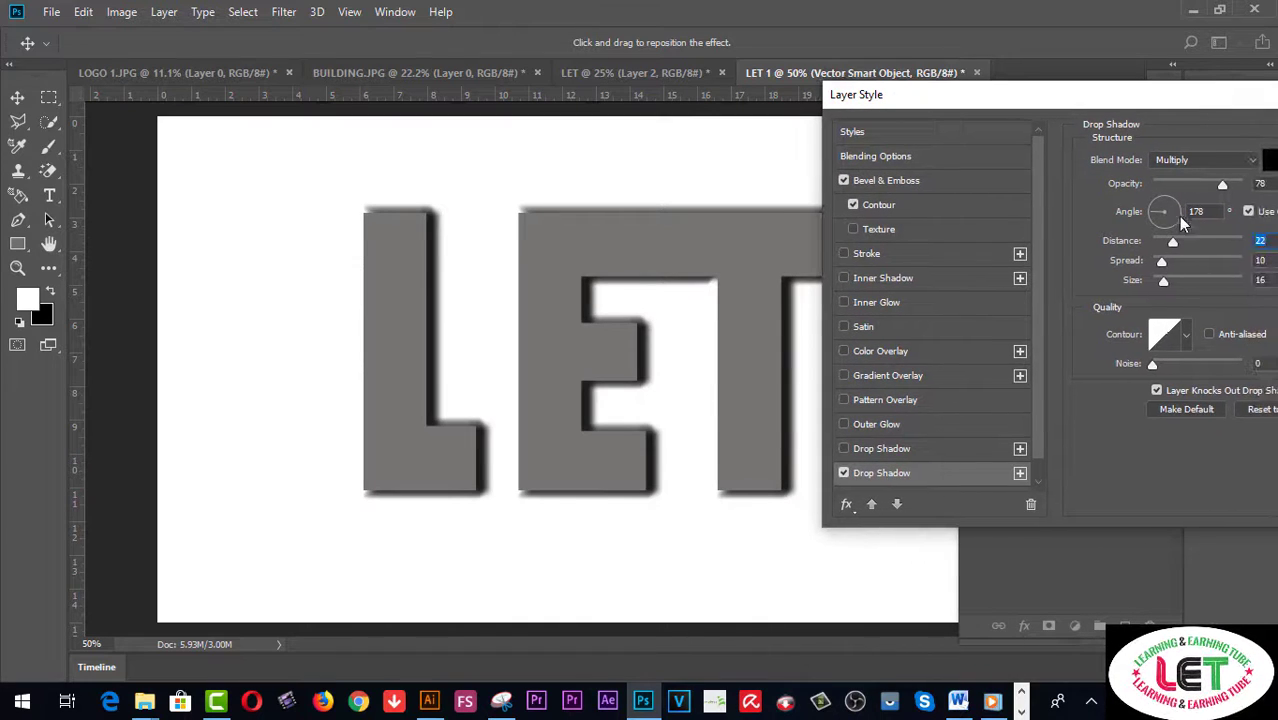
{"action": "left_click_drag", "start_coordinate": [1173, 242], "coordinate": [1169, 242]}
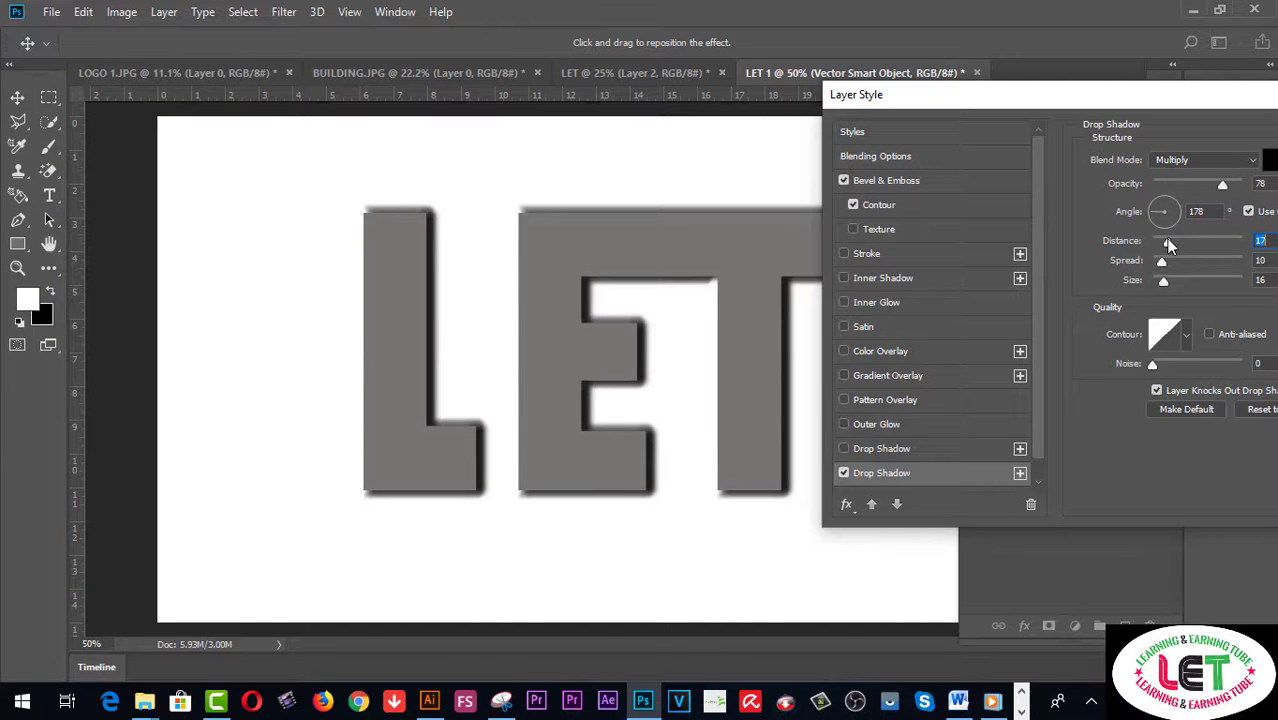
{"action": "mouse_move", "coordinate": [1161, 262]}
{"action": "left_mouse_down"}
{"action": "mouse_move", "coordinate": [1176, 264]}
{"action": "mouse_move", "coordinate": [1173, 281]}
{"action": "left_mouse_up"}
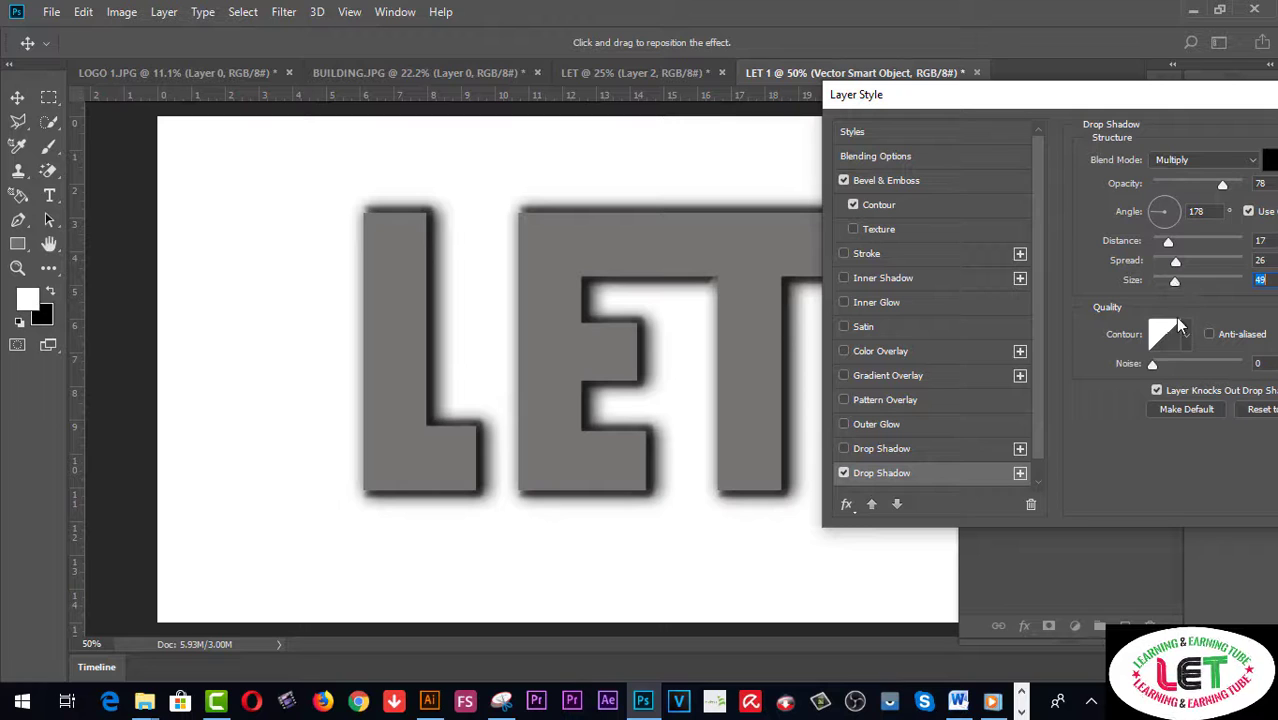
{"action": "mouse_move", "coordinate": [1152, 363]}
{"action": "left_mouse_down"}
{"action": "mouse_move", "coordinate": [1182, 364]}
{"action": "mouse_move", "coordinate": [1150, 362]}
{"action": "left_mouse_up"}
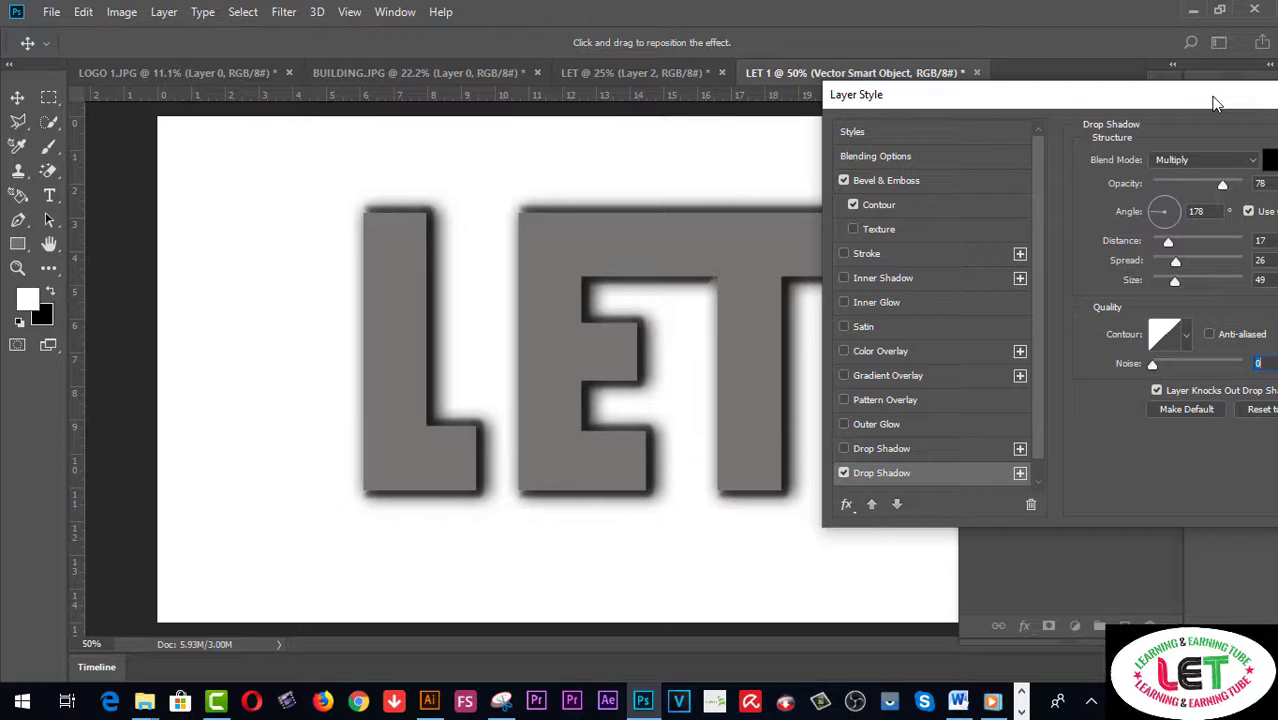
Step: Set the drop shadow's light angle to 149° and apply the layer style to the lettering
{"action": "left_click_drag", "start_coordinate": [1215, 103], "coordinate": [1185, 181]}
{"action": "double_click", "coordinate": [1179, 290]}
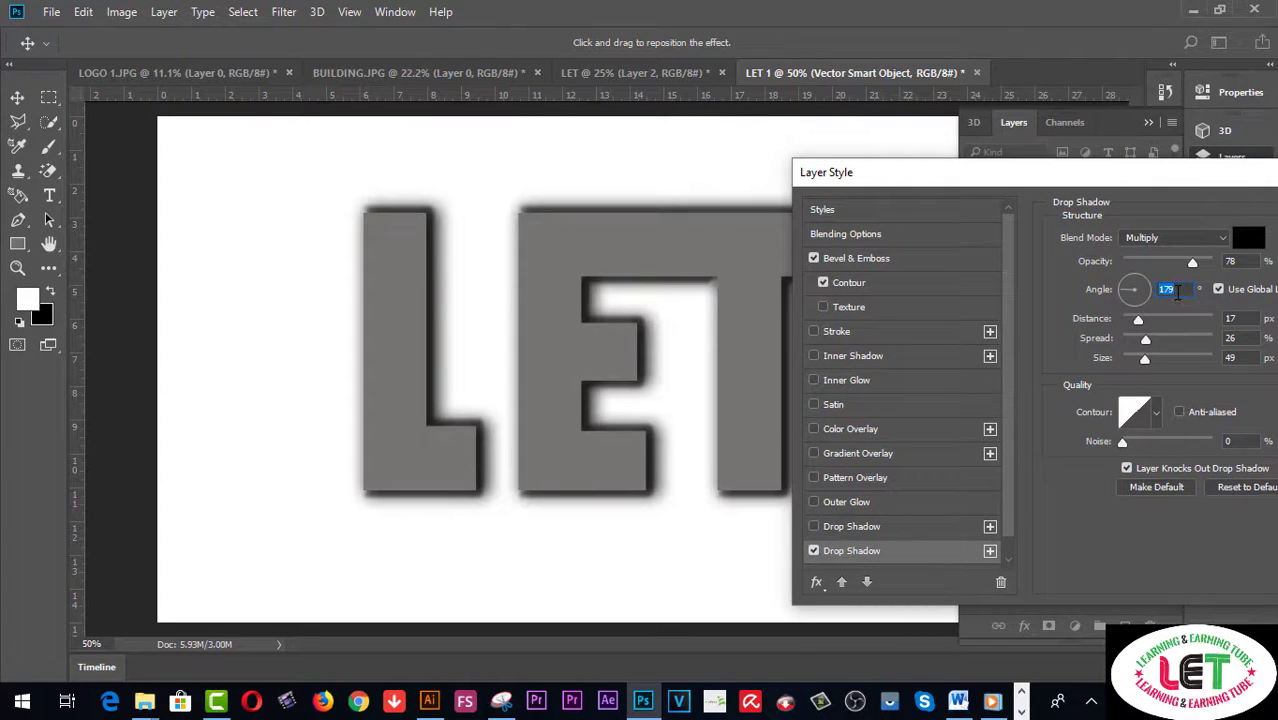
{"action": "key", "text": "Up"}
{"action": "key", "text": "Up"}
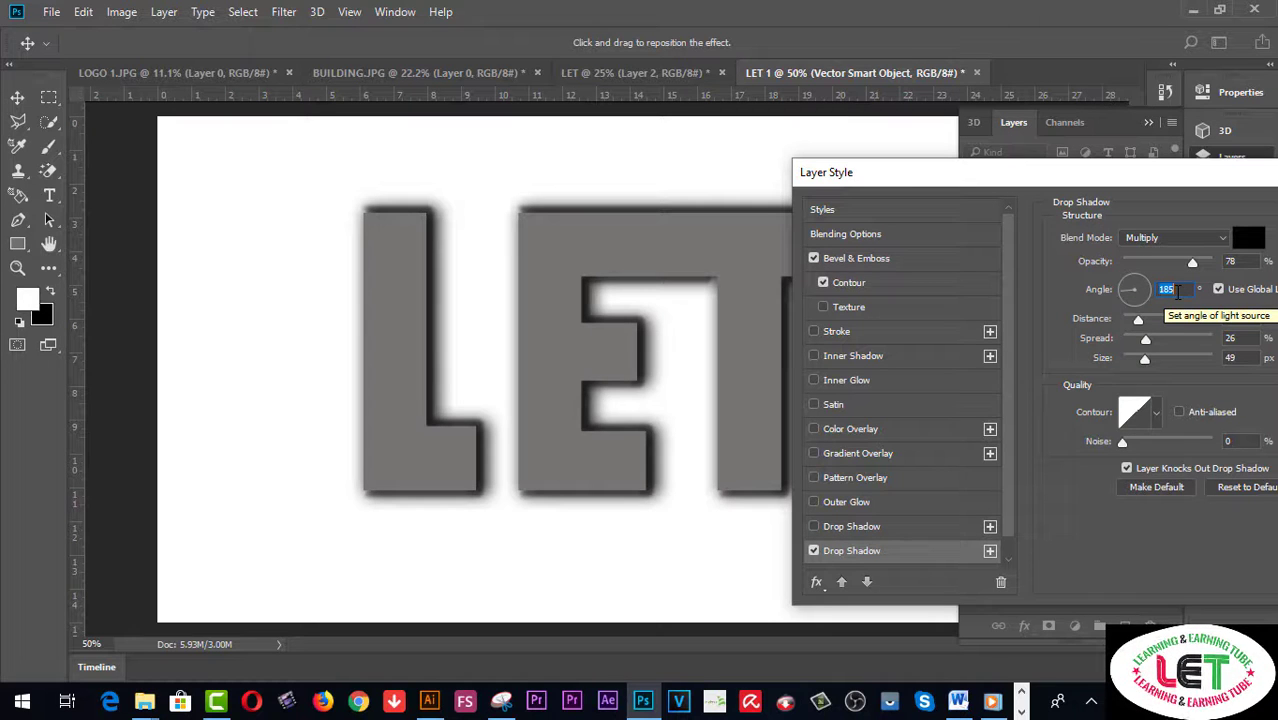
{"action": "key", "text": "Down"}
{"action": "key", "text": "Down"}
{"action": "key", "text": "Down"}
{"action": "key", "text": "Down"}
{"action": "key", "text": "Down"}
{"action": "key", "text": "Down"}
{"action": "key", "text": "Down"}
{"action": "key", "text": "Down"}
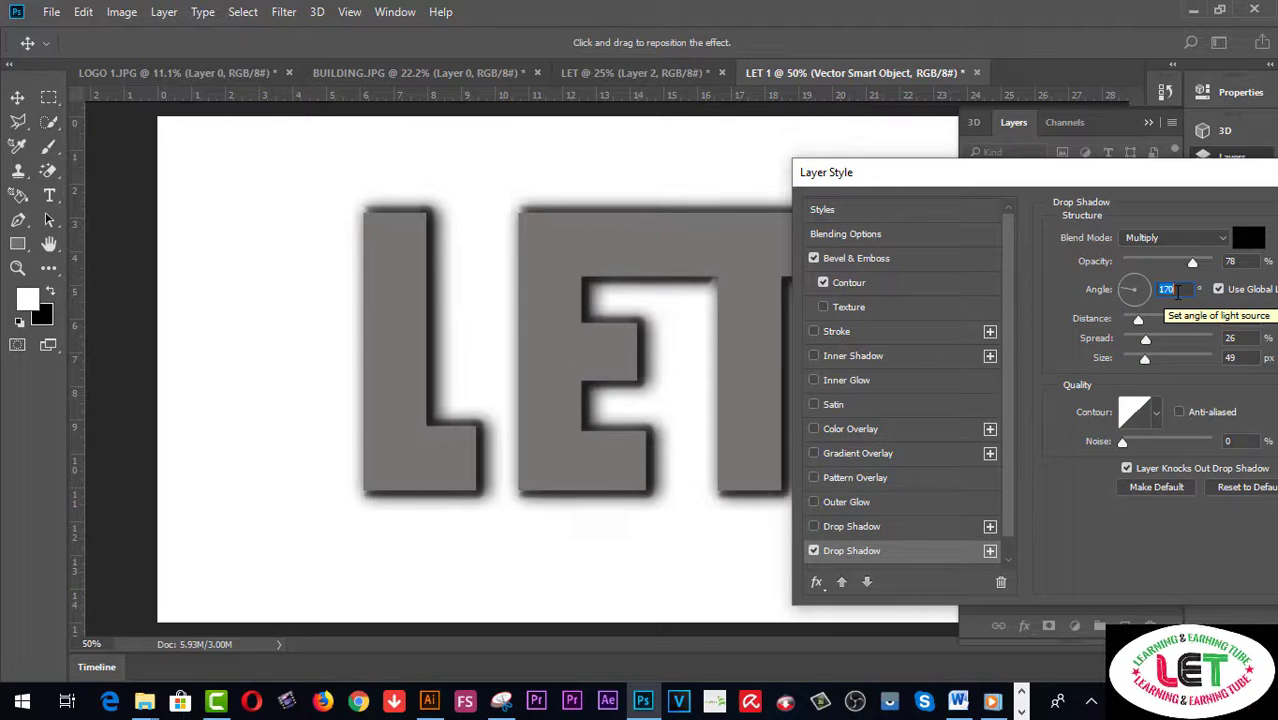
{"action": "key", "text": "Down"}
{"action": "key", "text": "Down"}
{"action": "key", "text": "Down"}
{"action": "key", "text": "Down"}
{"action": "key", "text": "Down"}
{"action": "key", "text": "Down"}
{"action": "key", "text": "Down"}
{"action": "key", "text": "Down"}
{"action": "key", "text": "Down"}
{"action": "key", "text": "Down"}
{"action": "key", "text": "Down"}
{"action": "key", "text": "Down"}
{"action": "key", "text": "Down"}
{"action": "key", "text": "Down"}
{"action": "key", "text": "Down"}
{"action": "key", "text": "Down"}
{"action": "key", "text": "Down"}
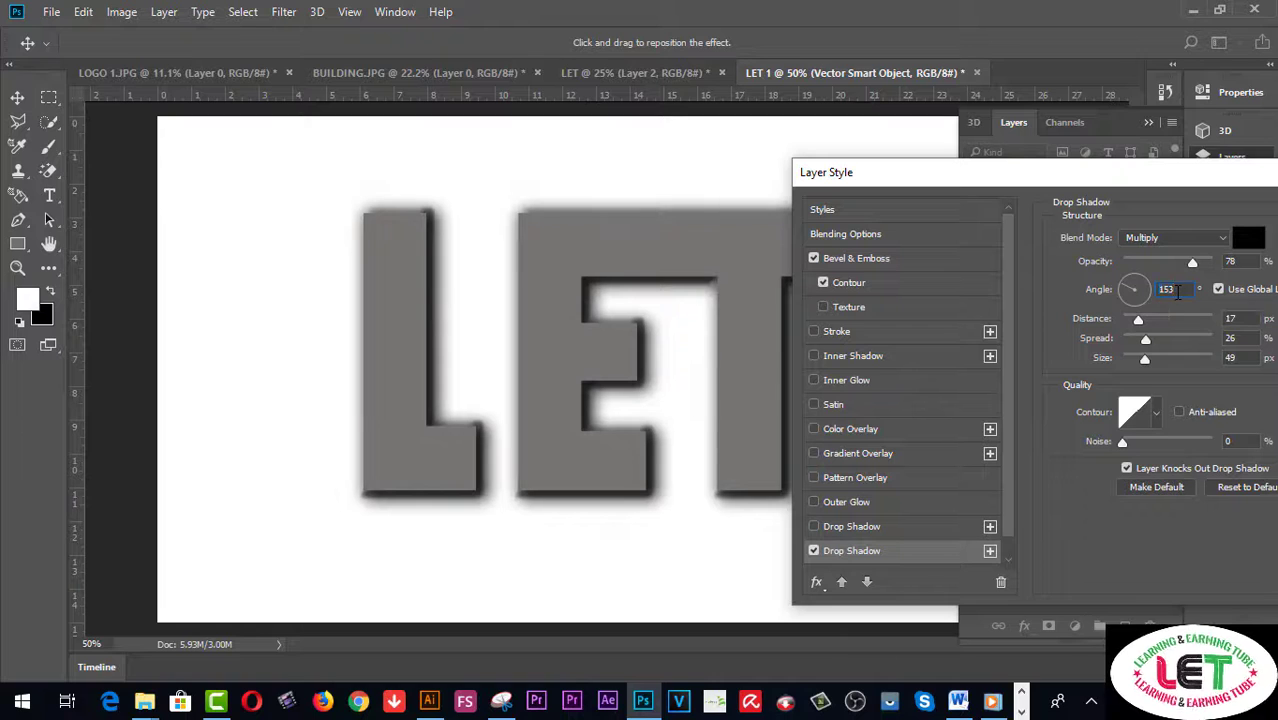
{"action": "key", "text": "Down"}
{"action": "key", "text": "Down"}
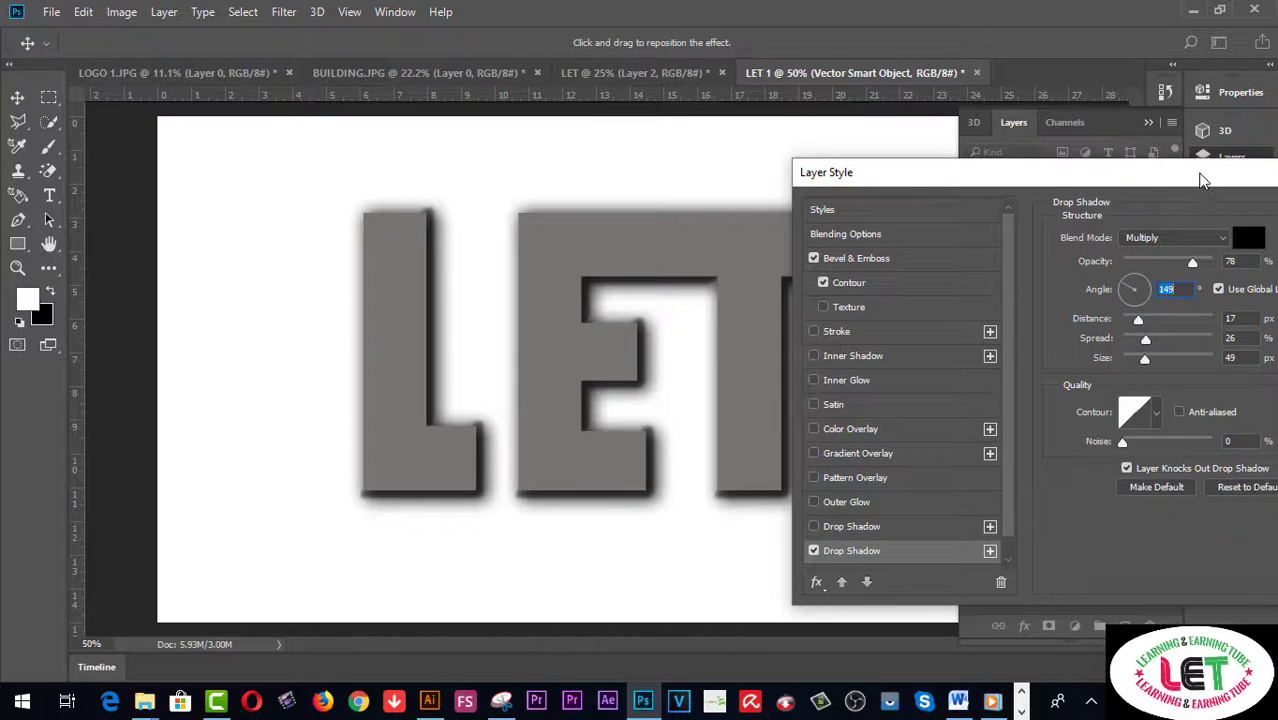
{"action": "left_click_drag", "start_coordinate": [1191, 195], "coordinate": [1089, 145]}
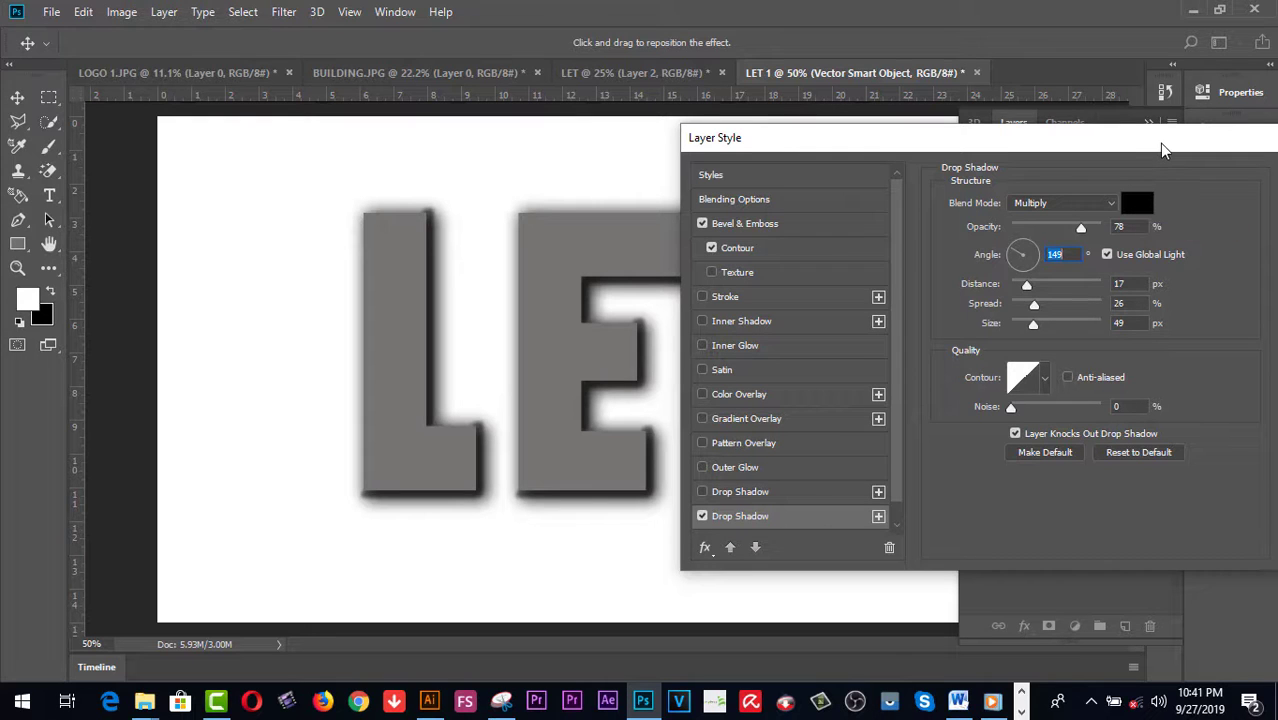
{"action": "left_click_drag", "start_coordinate": [1155, 148], "coordinate": [846, 275]}
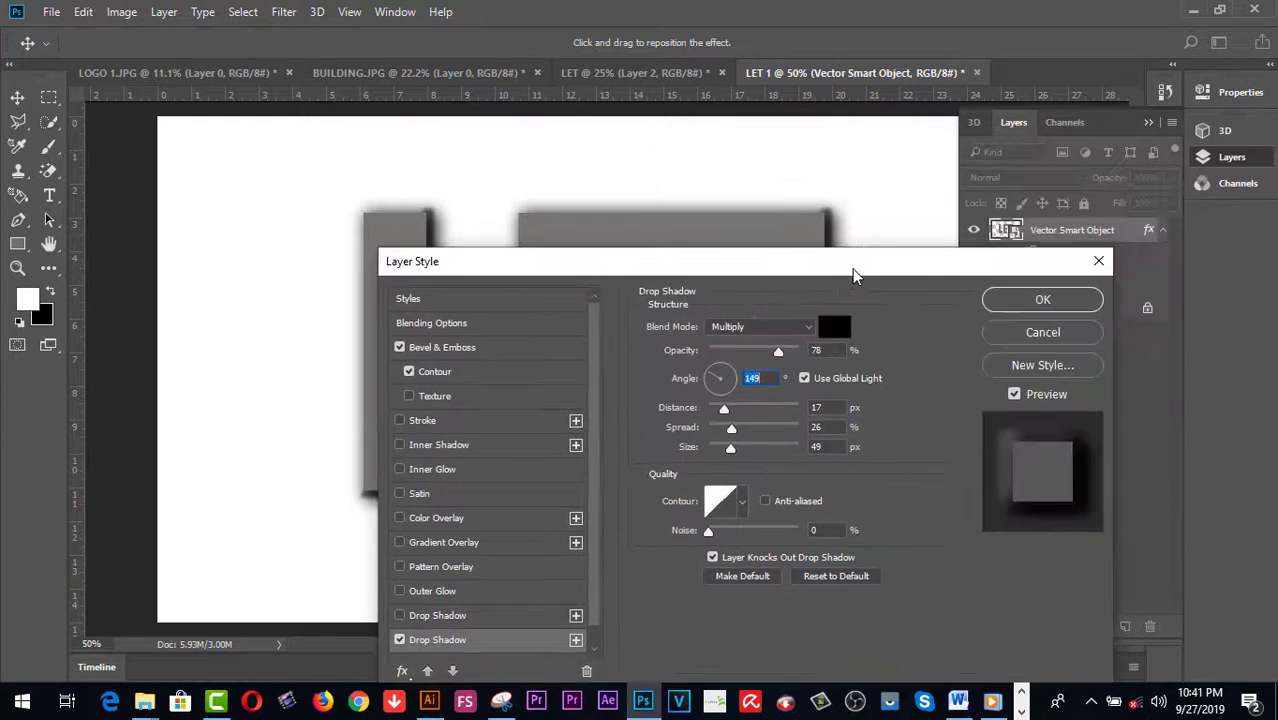
{"action": "left_click", "coordinate": [1066, 297]}
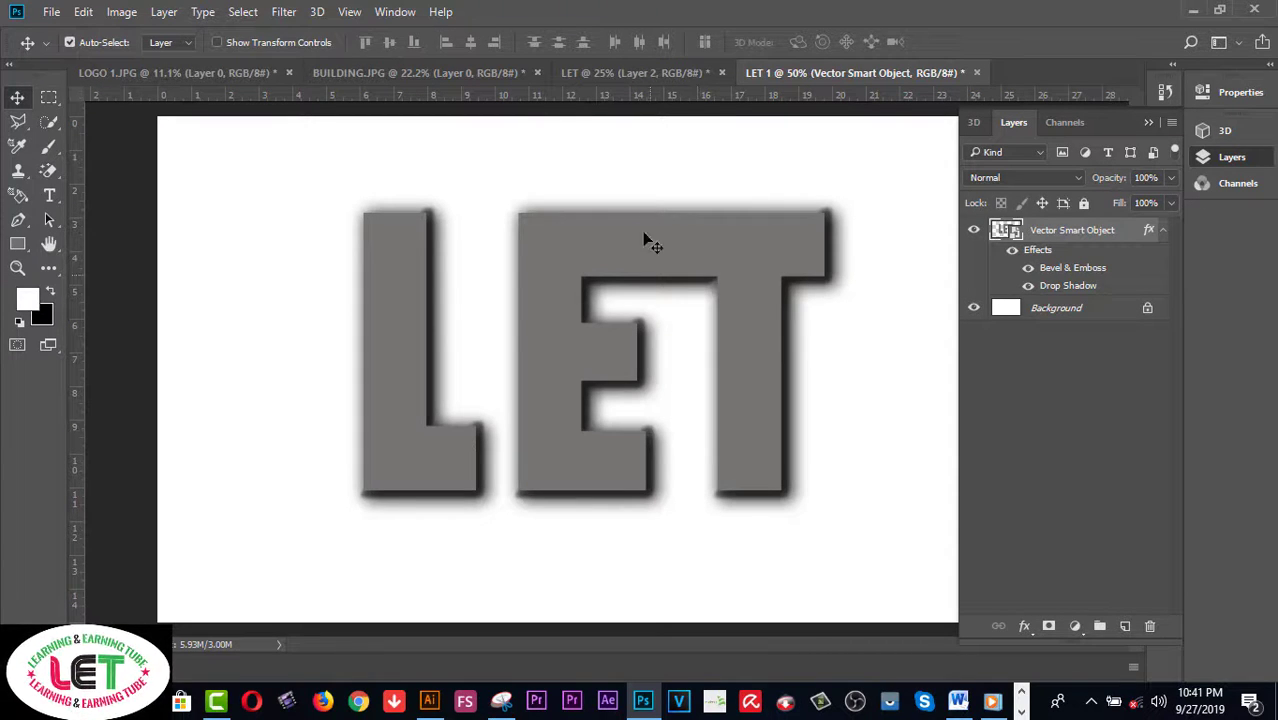
Step: Stretch the concrete texture layer in LET 1 over the full canvas, about 386% wide and 274% high, and apply the transformation
{"action": "left_click", "coordinate": [438, 75]}
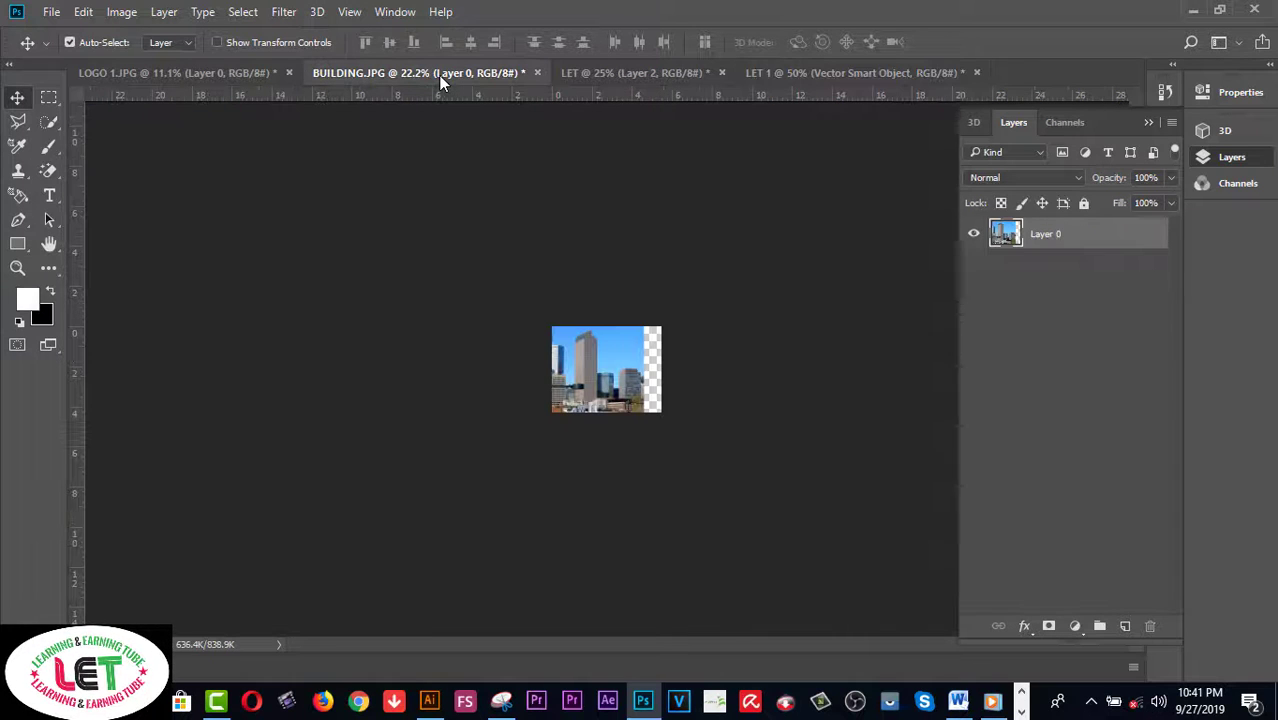
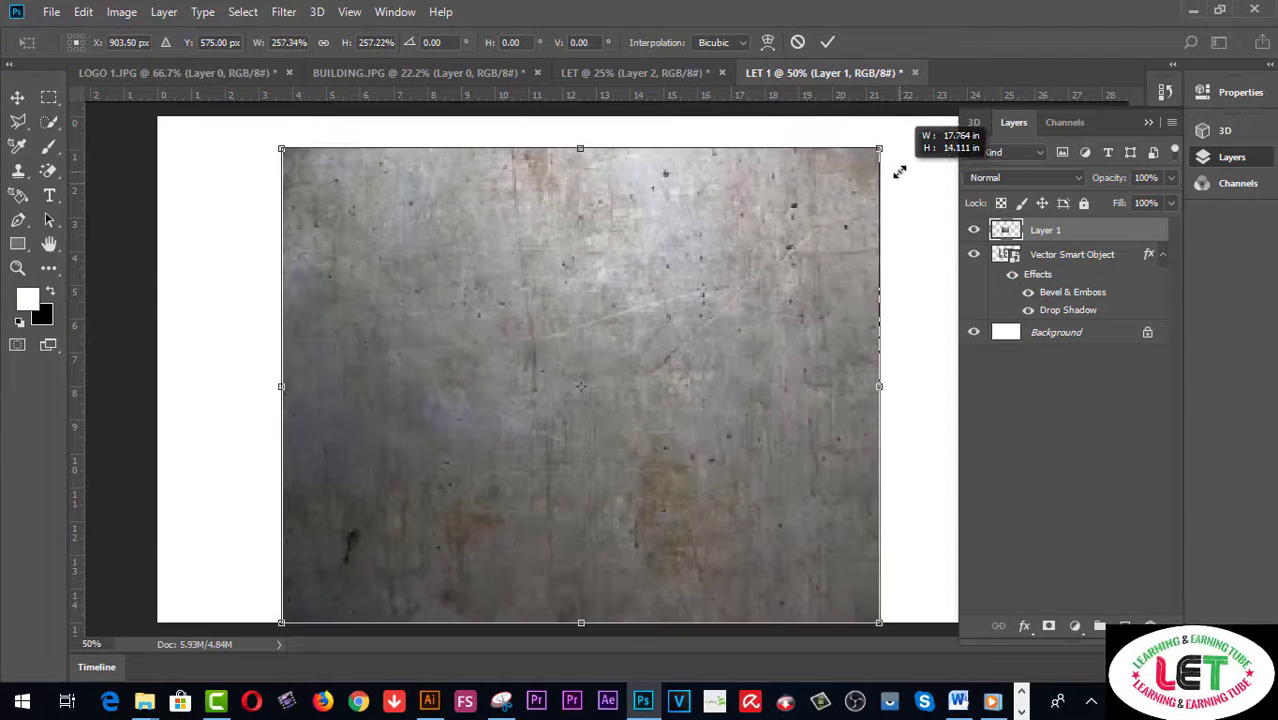
{"action": "left_click_drag", "start_coordinate": [277, 386], "coordinate": [157, 386]}
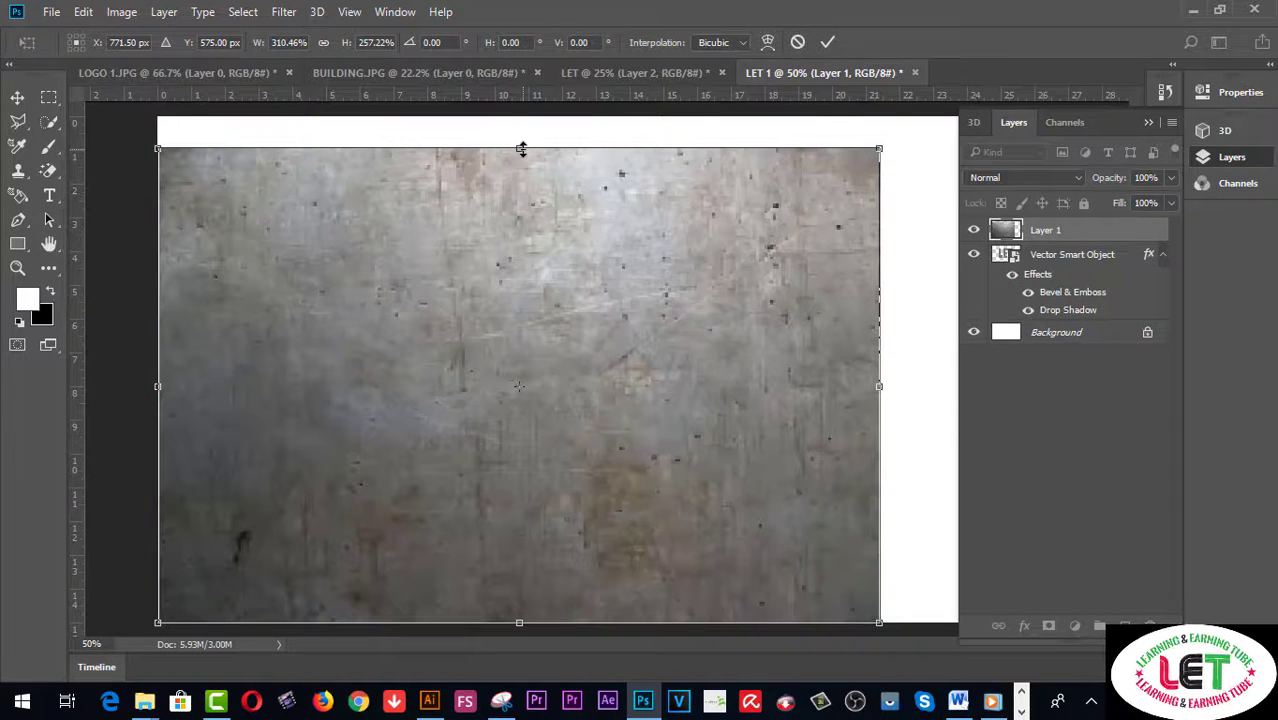
{"action": "left_click_drag", "start_coordinate": [521, 149], "coordinate": [522, 117]}
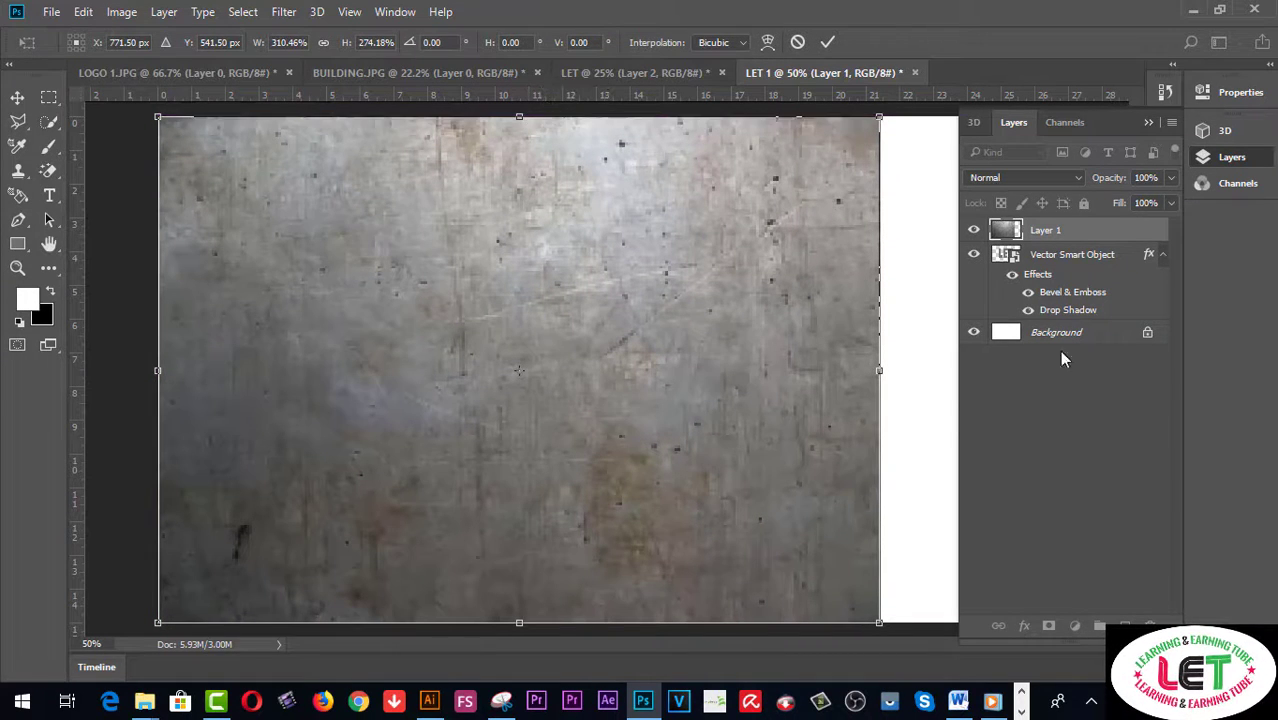
{"action": "left_click", "coordinate": [1150, 124]}
{"action": "left_click_drag", "start_coordinate": [879, 370], "coordinate": [1057, 370]}
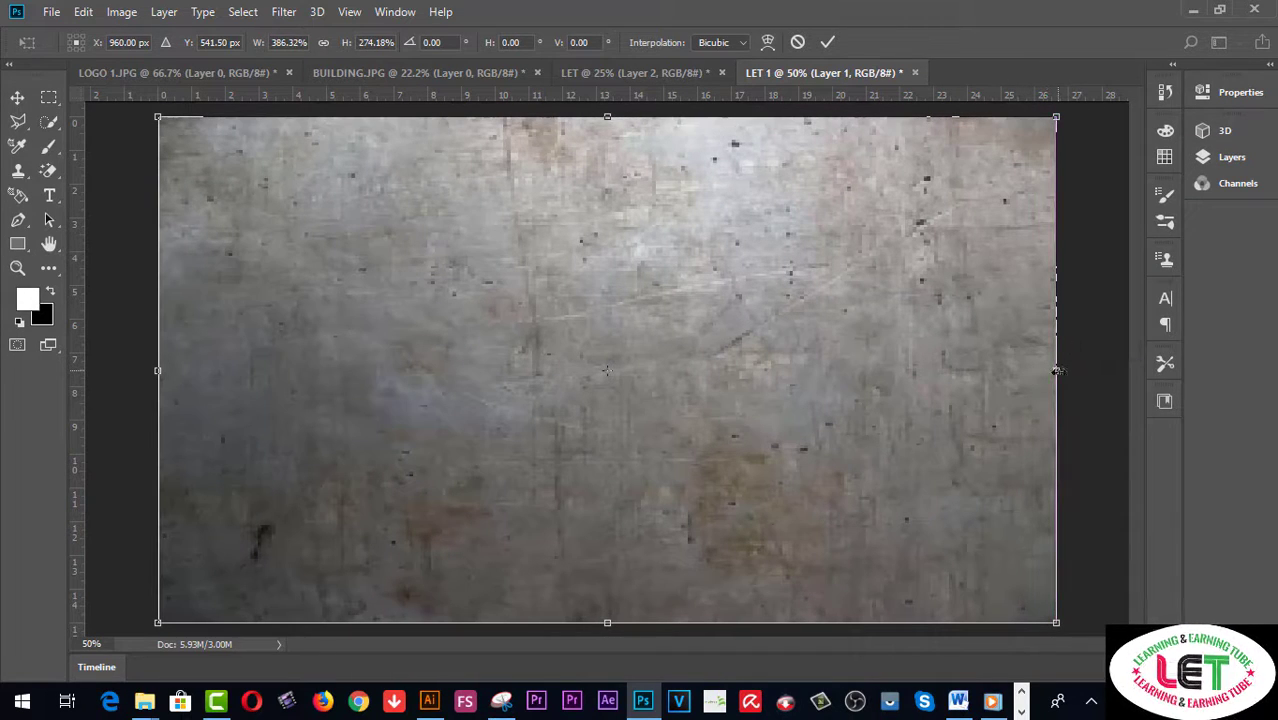
{"action": "left_click", "coordinate": [18, 99]}
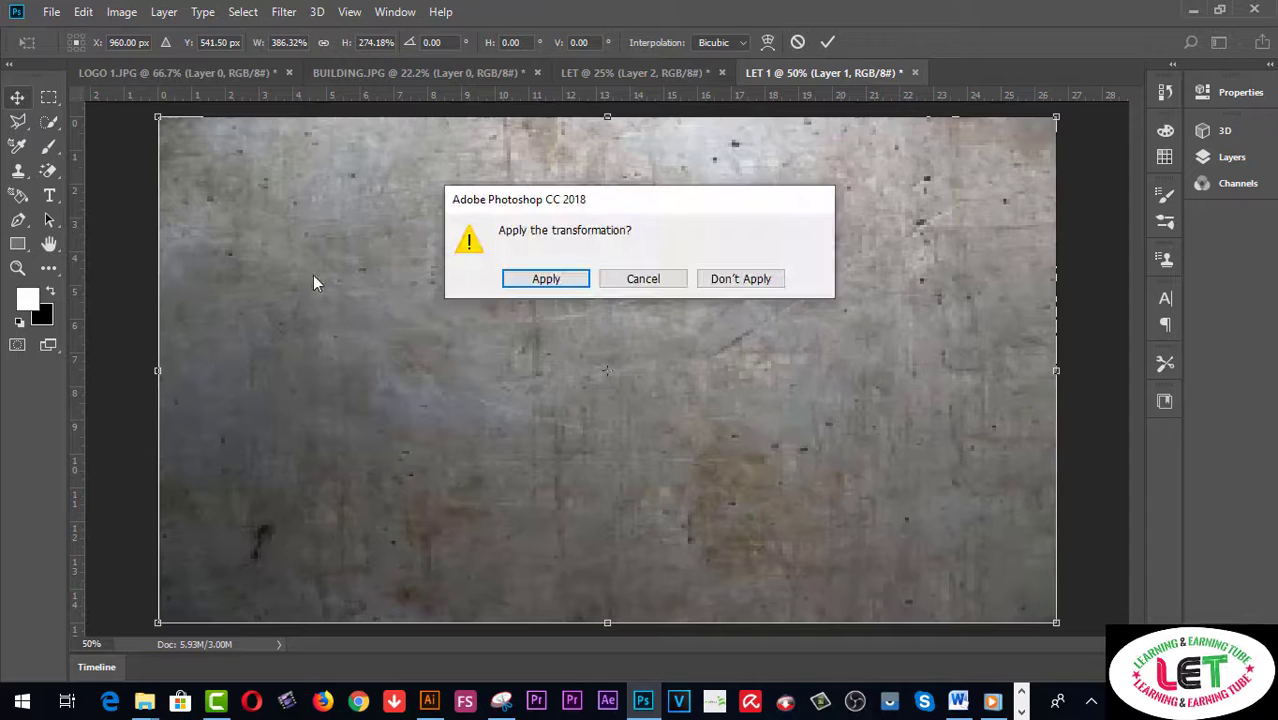
{"action": "left_click", "coordinate": [563, 284]}
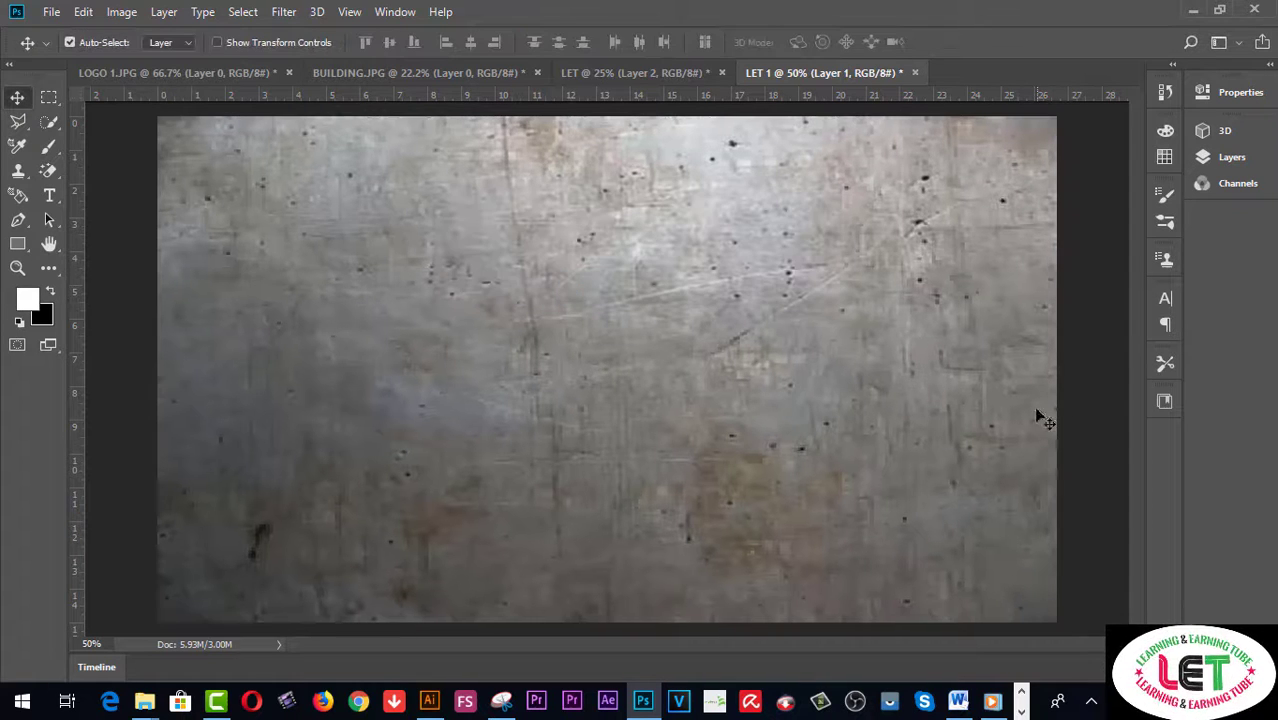
Step: Clip the concrete texture layer to the LET lettering with a clipping mask
{"action": "left_click", "coordinate": [1232, 158]}
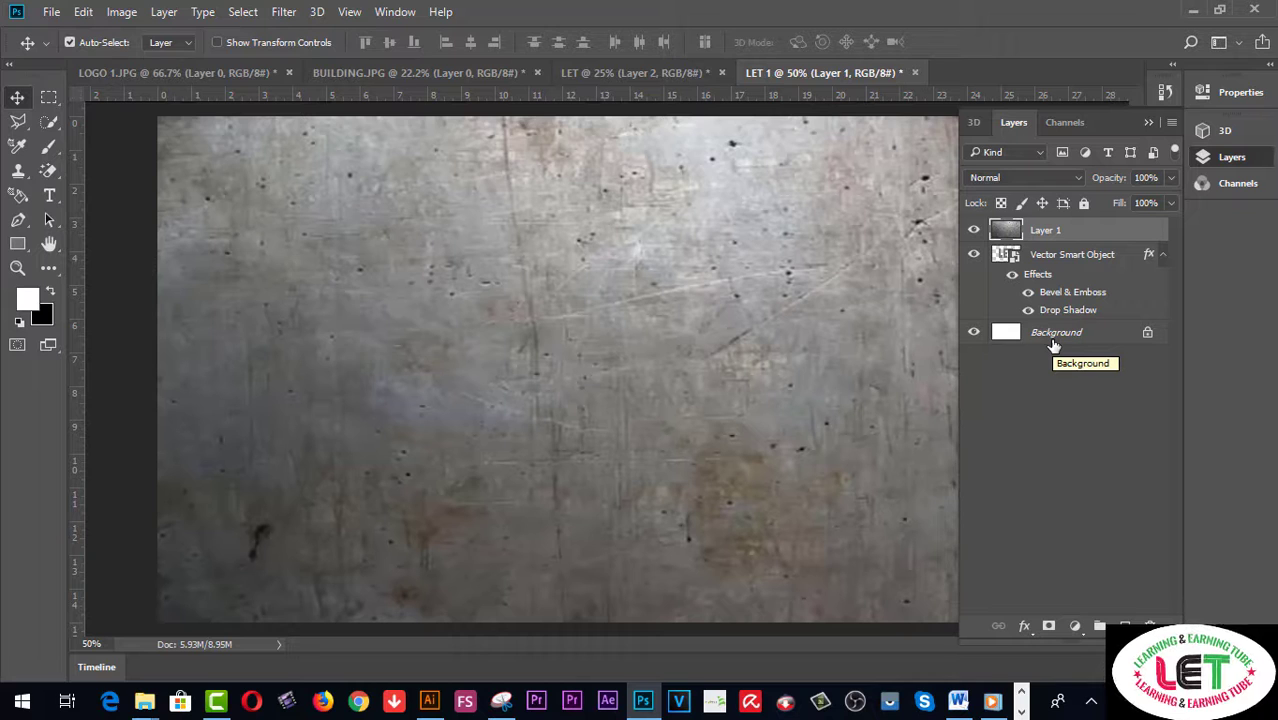
{"action": "right_click", "coordinate": [1081, 243]}
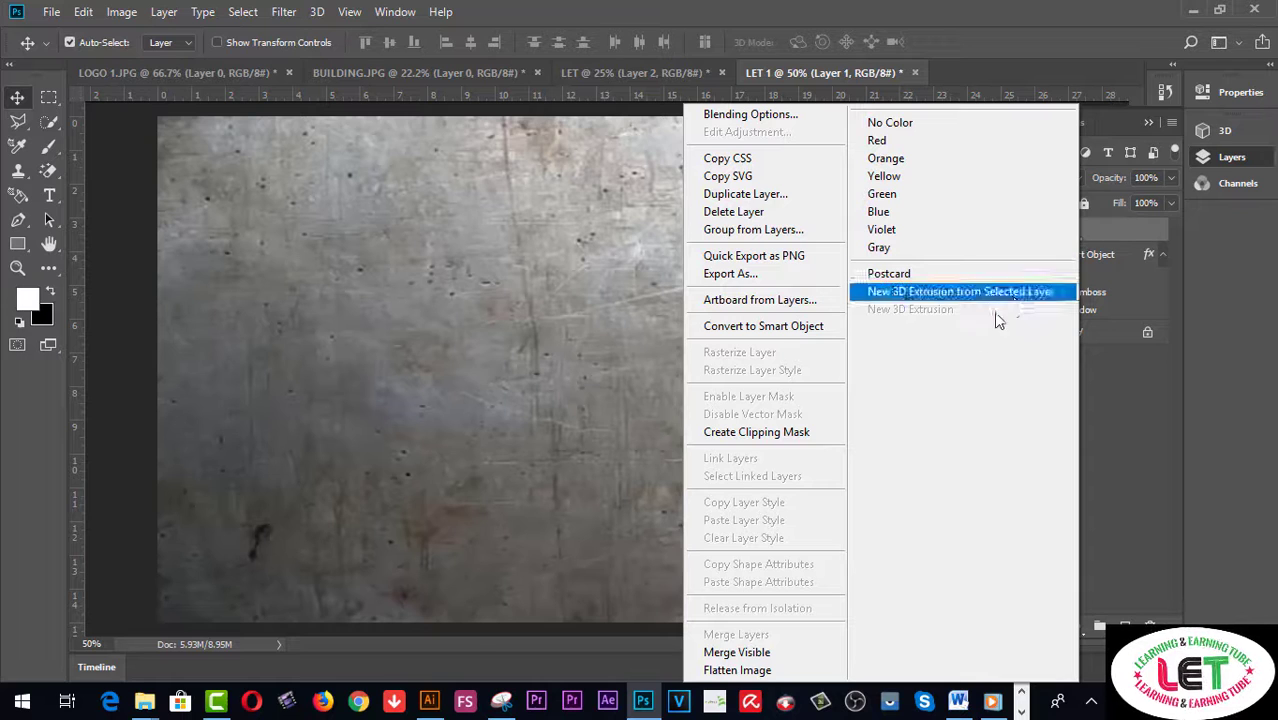
{"action": "left_click", "coordinate": [767, 436]}
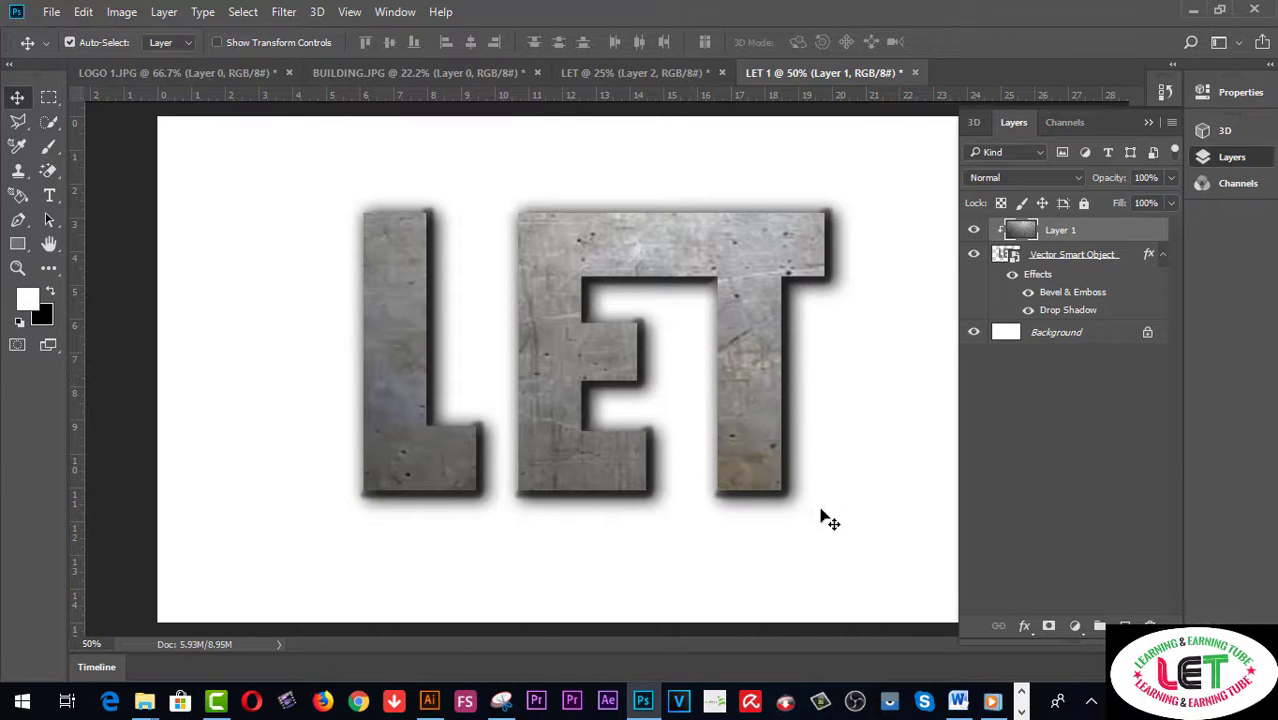
Step: Add an Outer Bevel effect with 62 px size and 6 px soften to the clipped texture layer
{"action": "right_click", "coordinate": [1144, 240]}
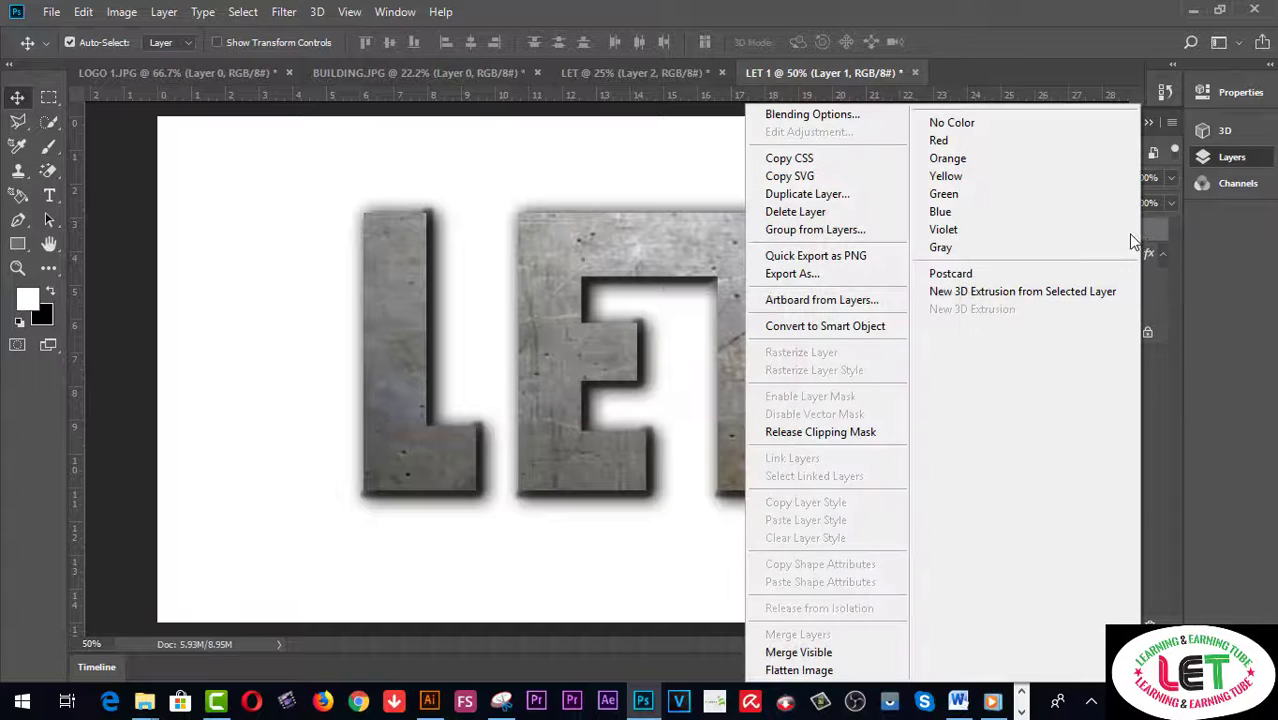
{"action": "left_click", "coordinate": [817, 116]}
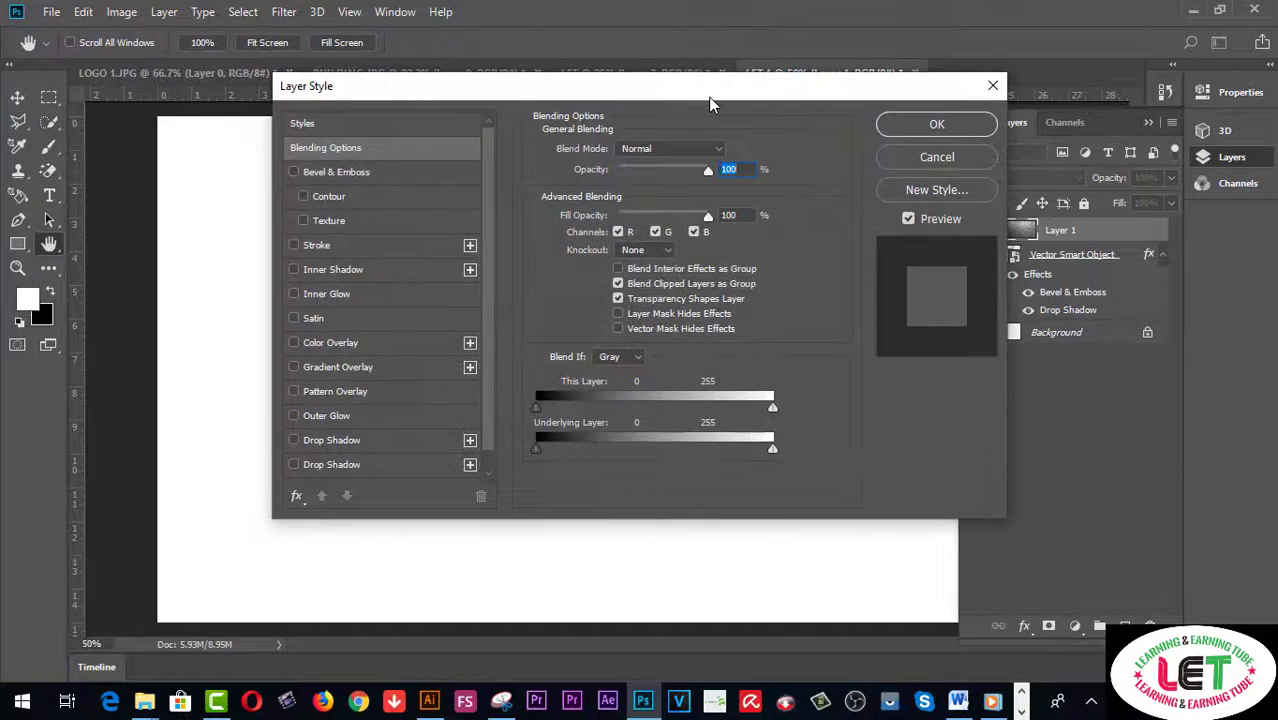
{"action": "left_click_drag", "start_coordinate": [710, 93], "coordinate": [1228, 180]}
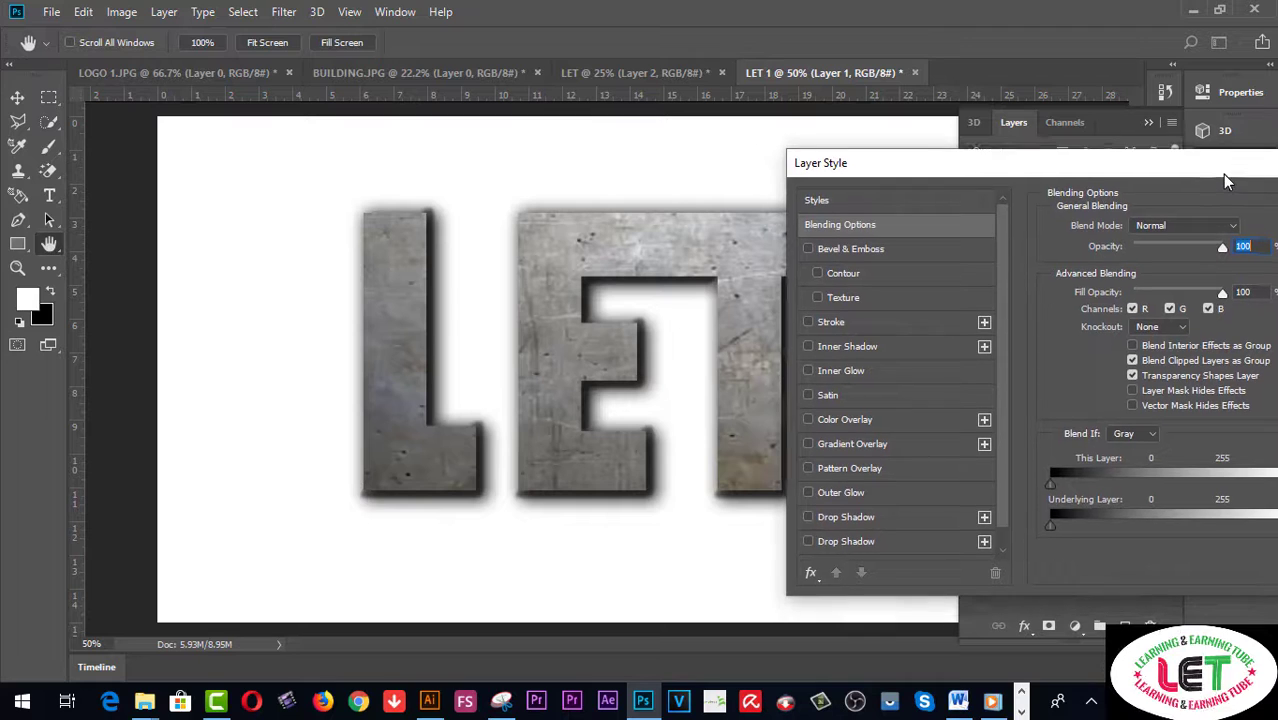
{"action": "left_click", "coordinate": [862, 251]}
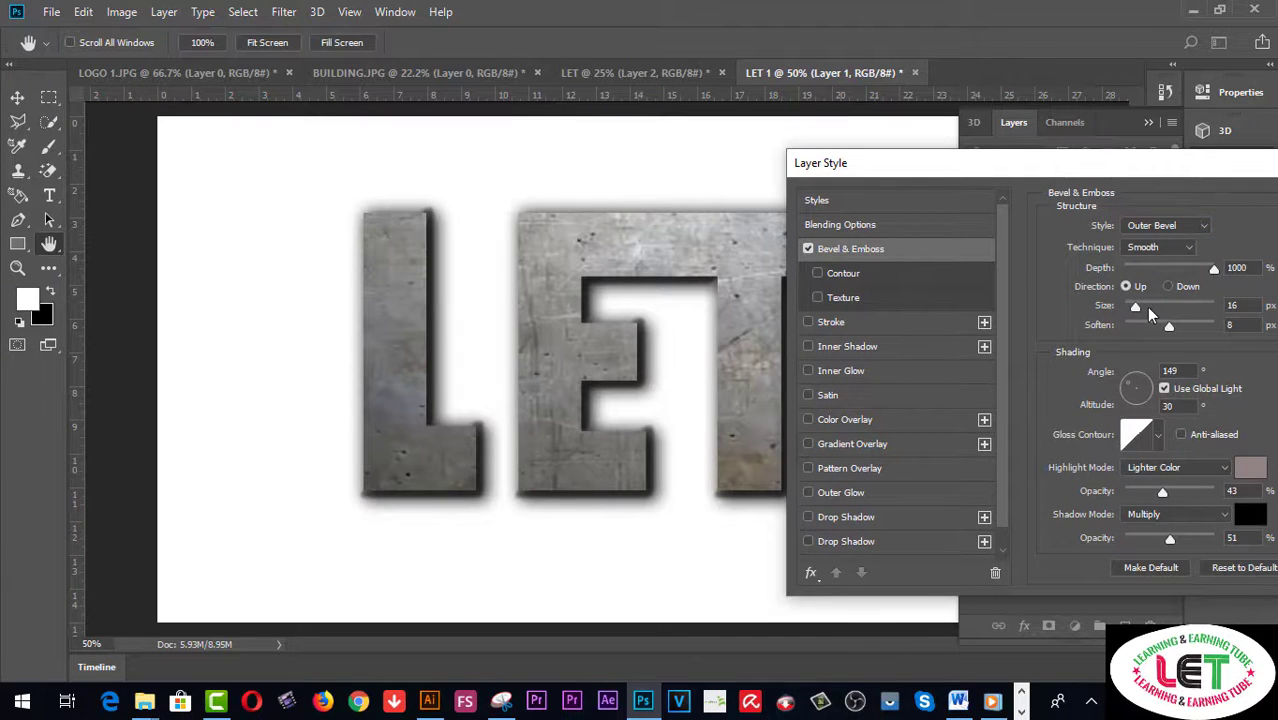
{"action": "left_click_drag", "start_coordinate": [1134, 308], "coordinate": [1157, 328]}
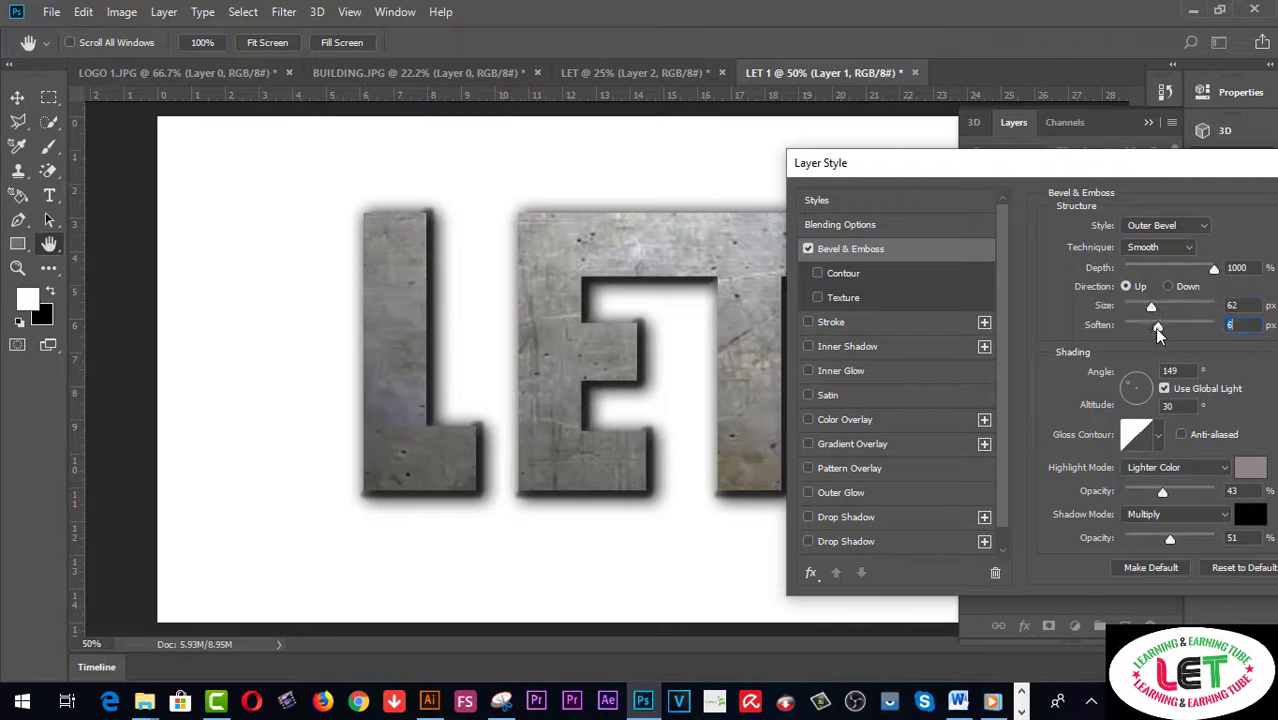
{"action": "left_click_drag", "start_coordinate": [1203, 166], "coordinate": [781, 332]}
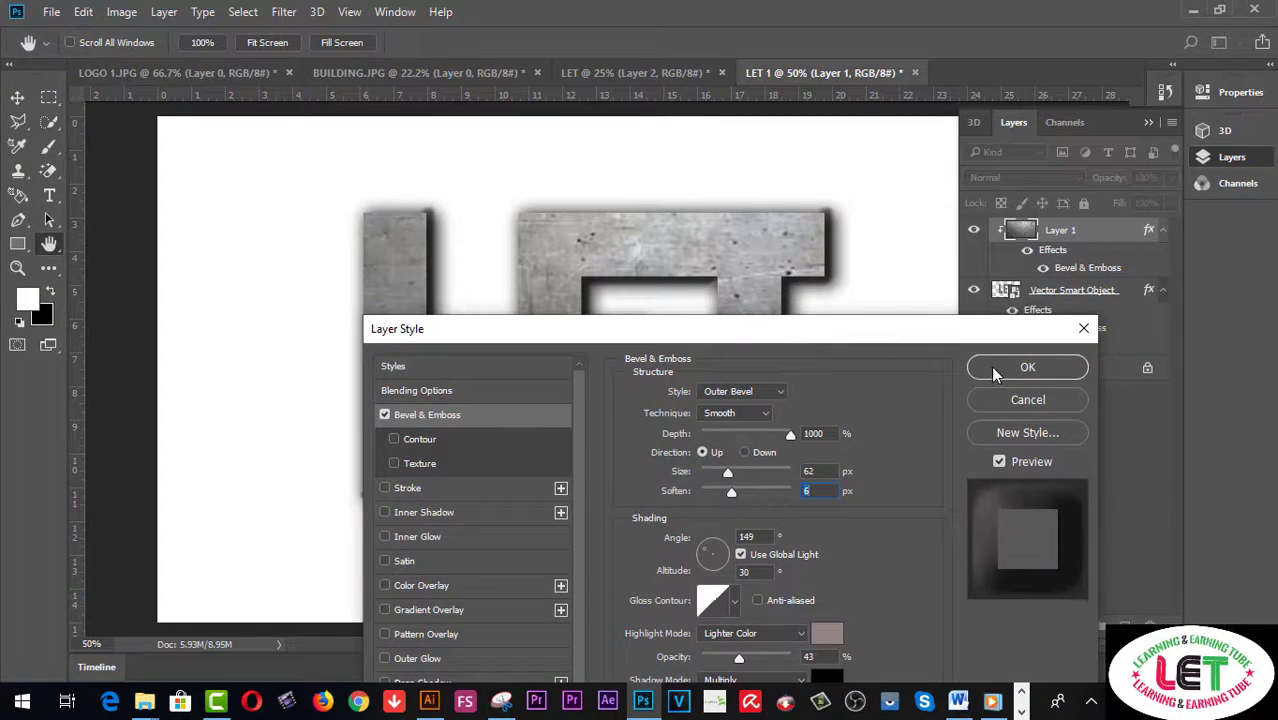
{"action": "left_click", "coordinate": [1027, 368]}
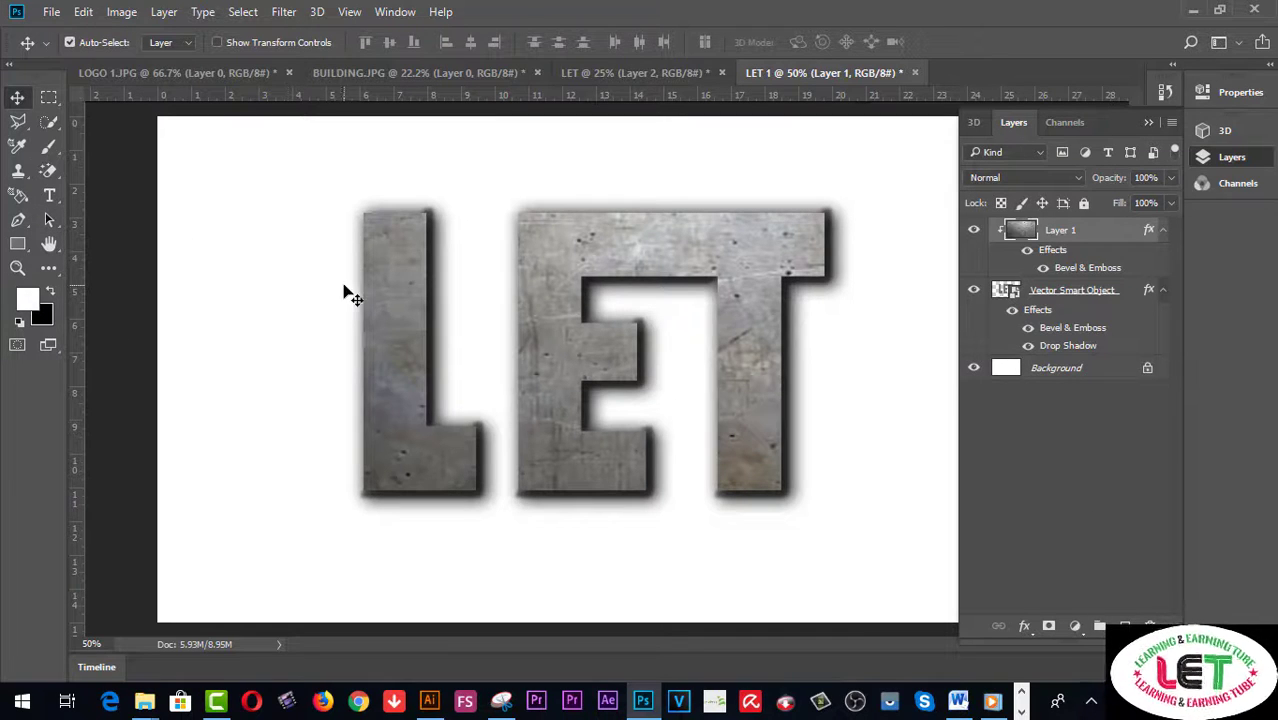
Step: Copy the concrete texture from LOGO 1.JPG into the LET 1 document again as a new layer
{"action": "left_click", "coordinate": [392, 74]}
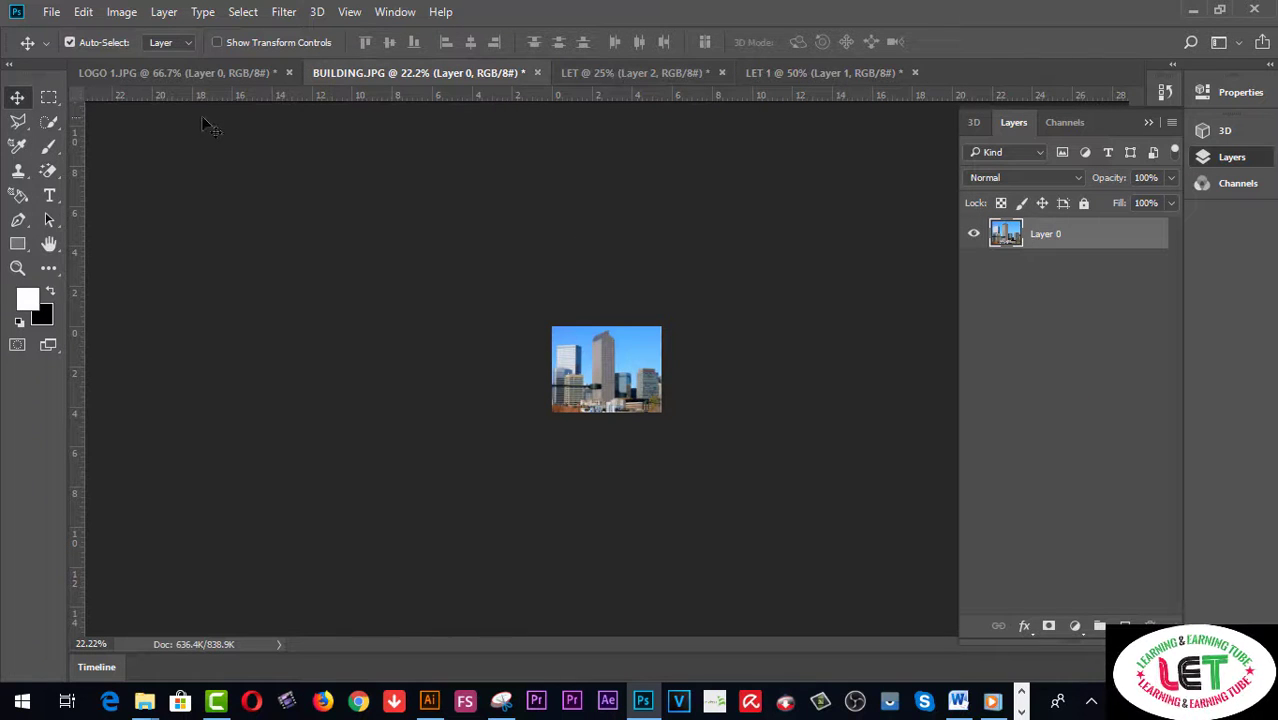
{"action": "left_click", "coordinate": [170, 74]}
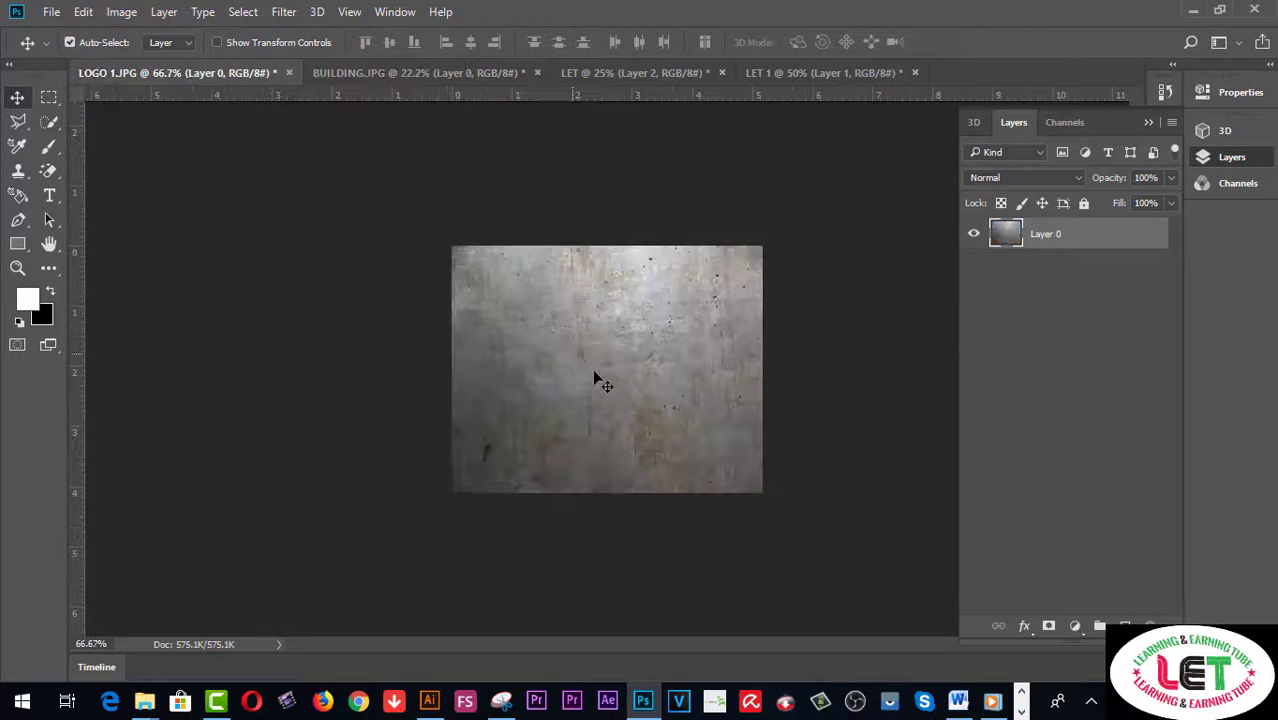
{"action": "mouse_move", "coordinate": [630, 378]}
{"action": "left_mouse_down"}
{"action": "mouse_move", "coordinate": [607, 342]}
{"action": "mouse_move", "coordinate": [781, 76]}
{"action": "mouse_move", "coordinate": [765, 271]}
{"action": "mouse_move", "coordinate": [670, 391]}
{"action": "mouse_move", "coordinate": [631, 383]}
{"action": "left_mouse_up"}
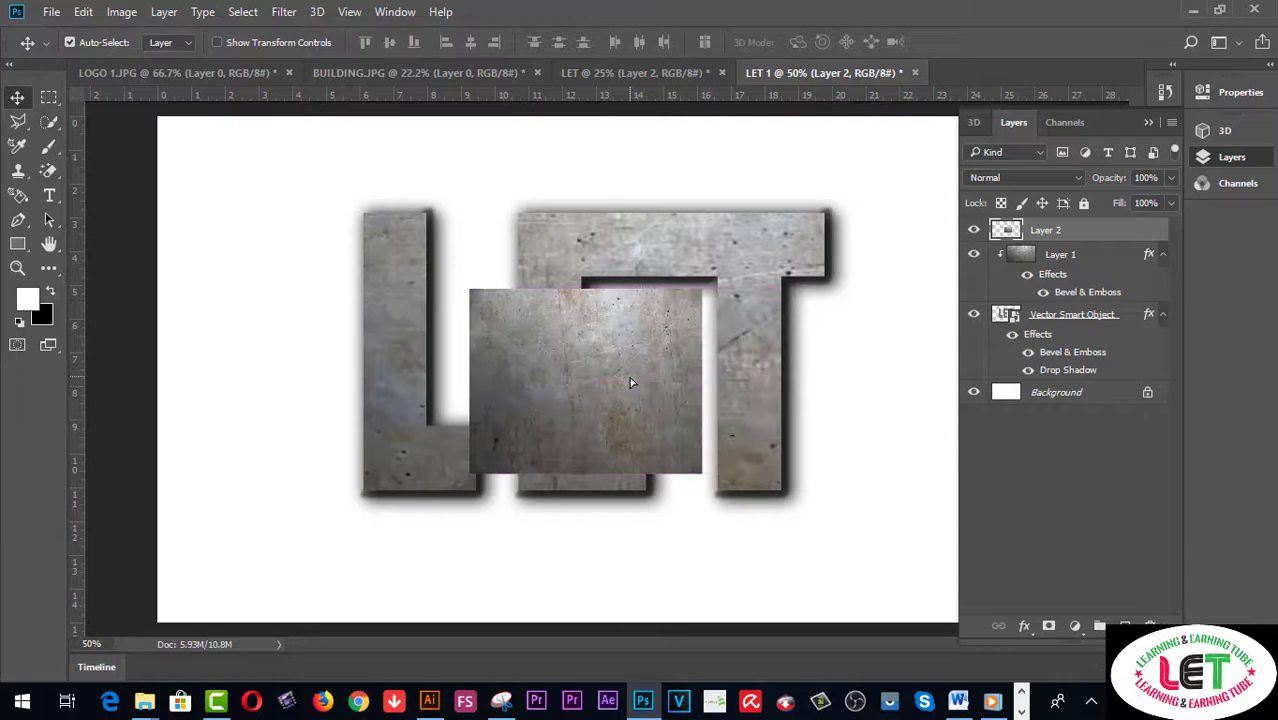
Step: Enlarge the new texture copy to cover the whole canvas, about 386% wide and 273% high, and apply the transformation
{"action": "key", "text": "ctrl+t"}
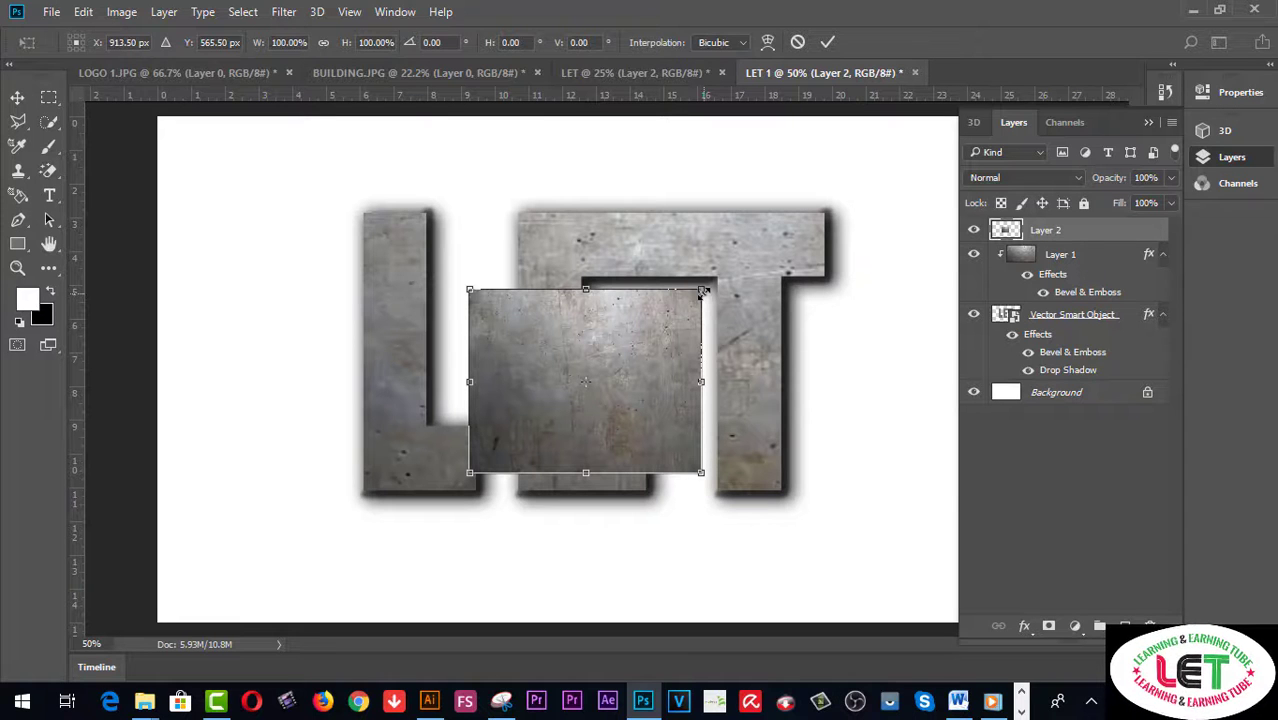
{"action": "left_click_drag", "start_coordinate": [703, 291], "coordinate": [919, 163]}
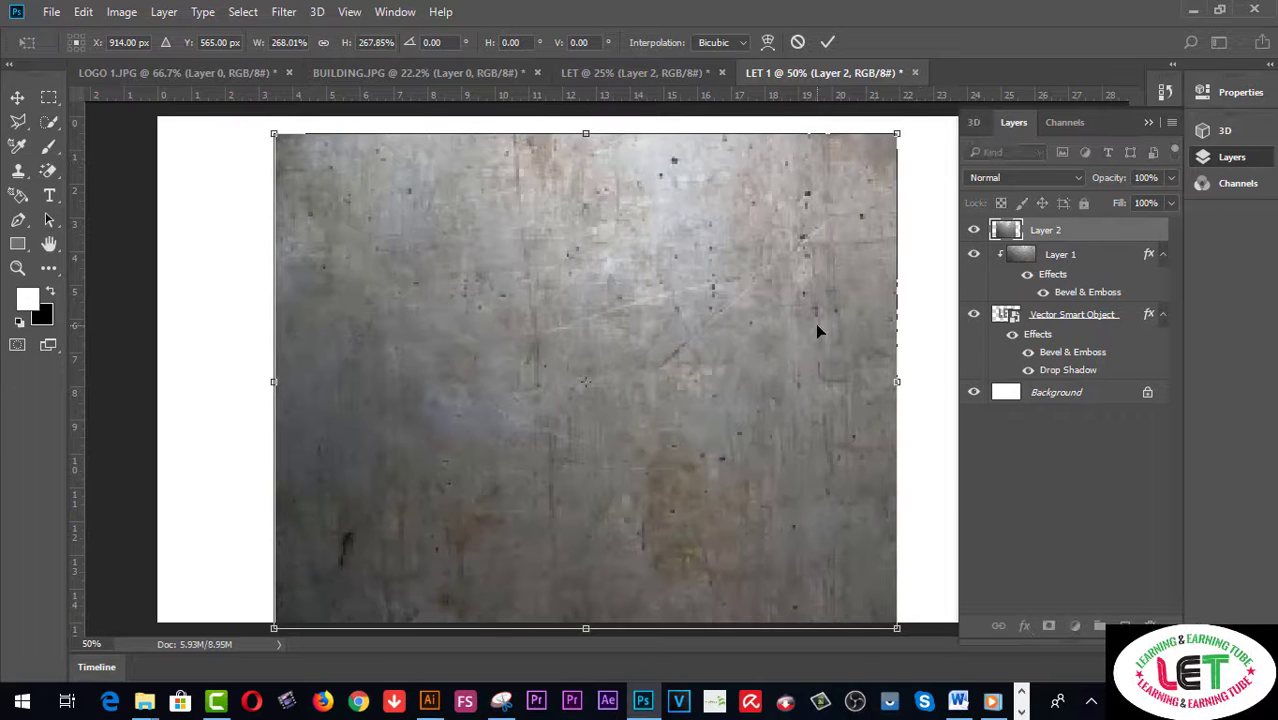
{"action": "left_click_drag", "start_coordinate": [815, 322], "coordinate": [815, 305]}
{"action": "left_click_drag", "start_coordinate": [897, 370], "coordinate": [1056, 369]}
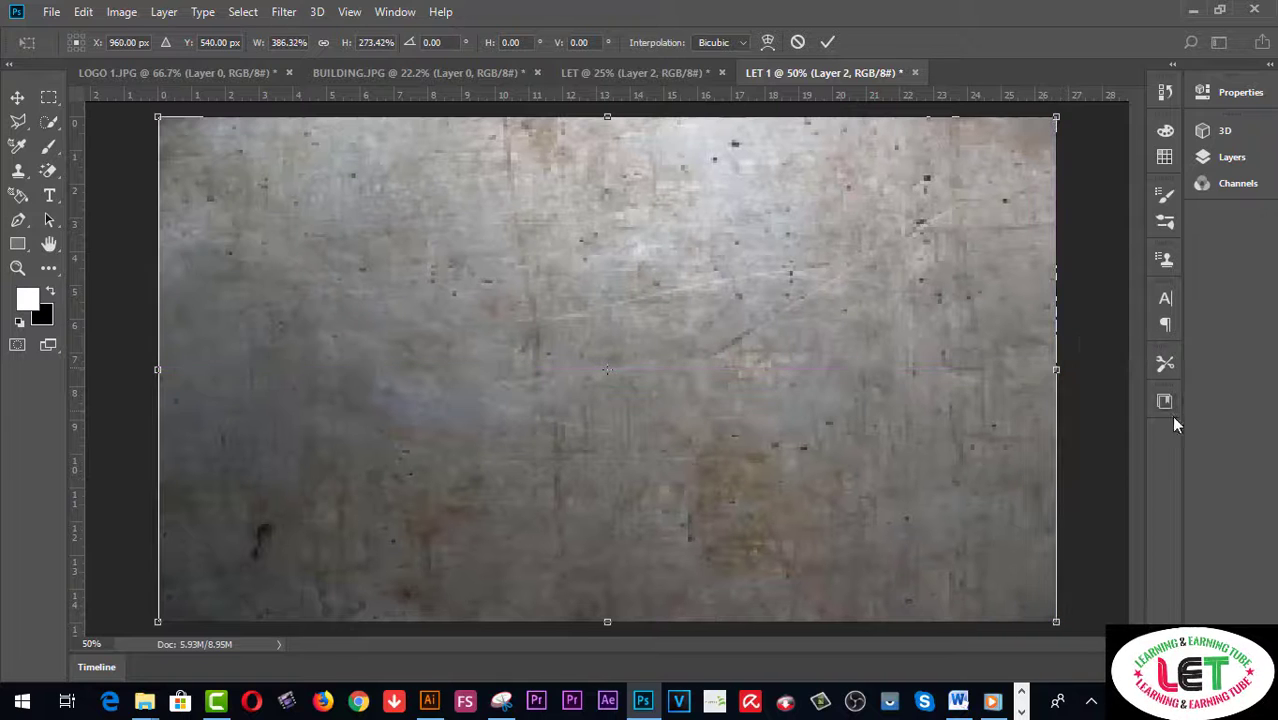
{"action": "left_click", "coordinate": [16, 98]}
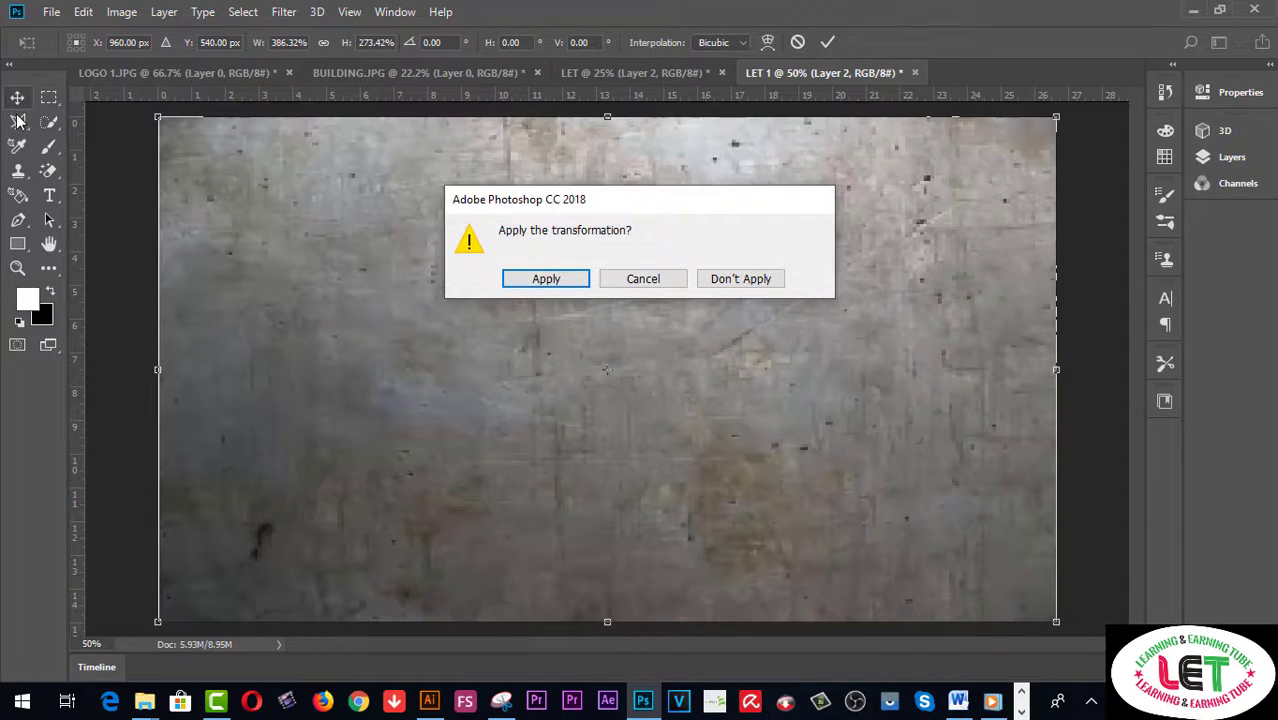
{"action": "left_click", "coordinate": [565, 280]}
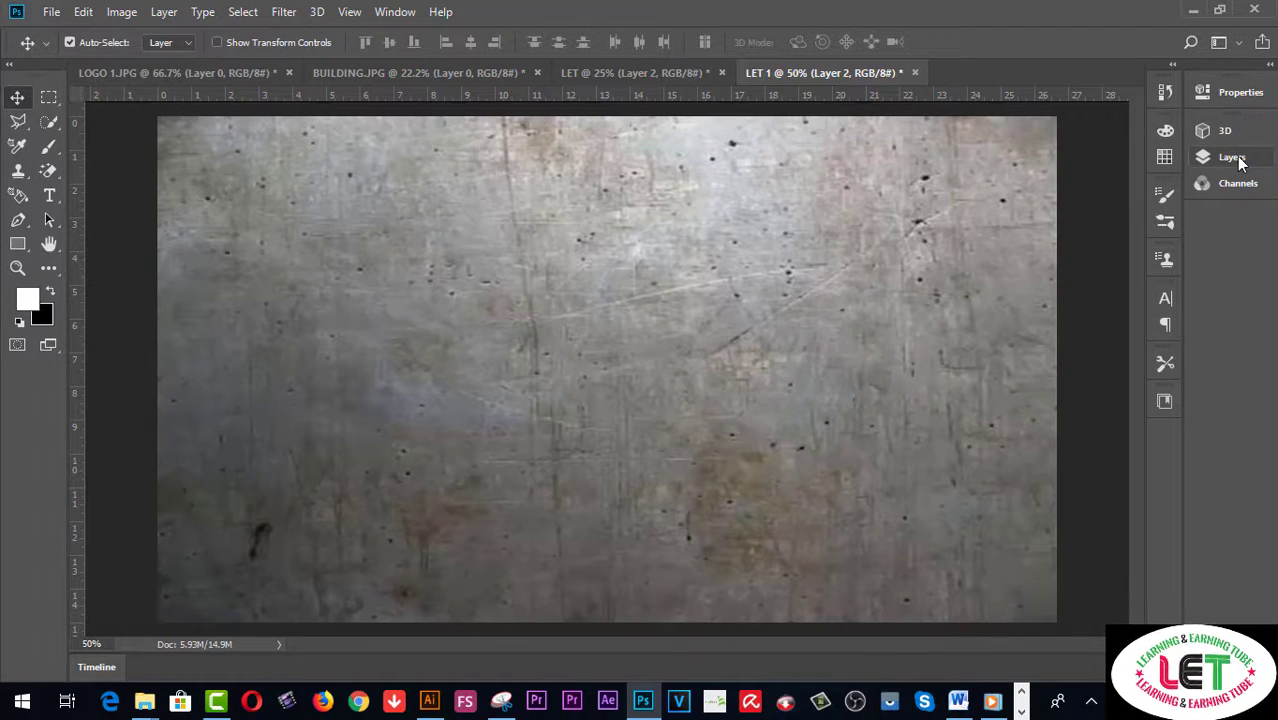
Step: Move the lettering's smart object layer above both concrete texture layers in the layer stack
{"action": "left_click", "coordinate": [1234, 158]}
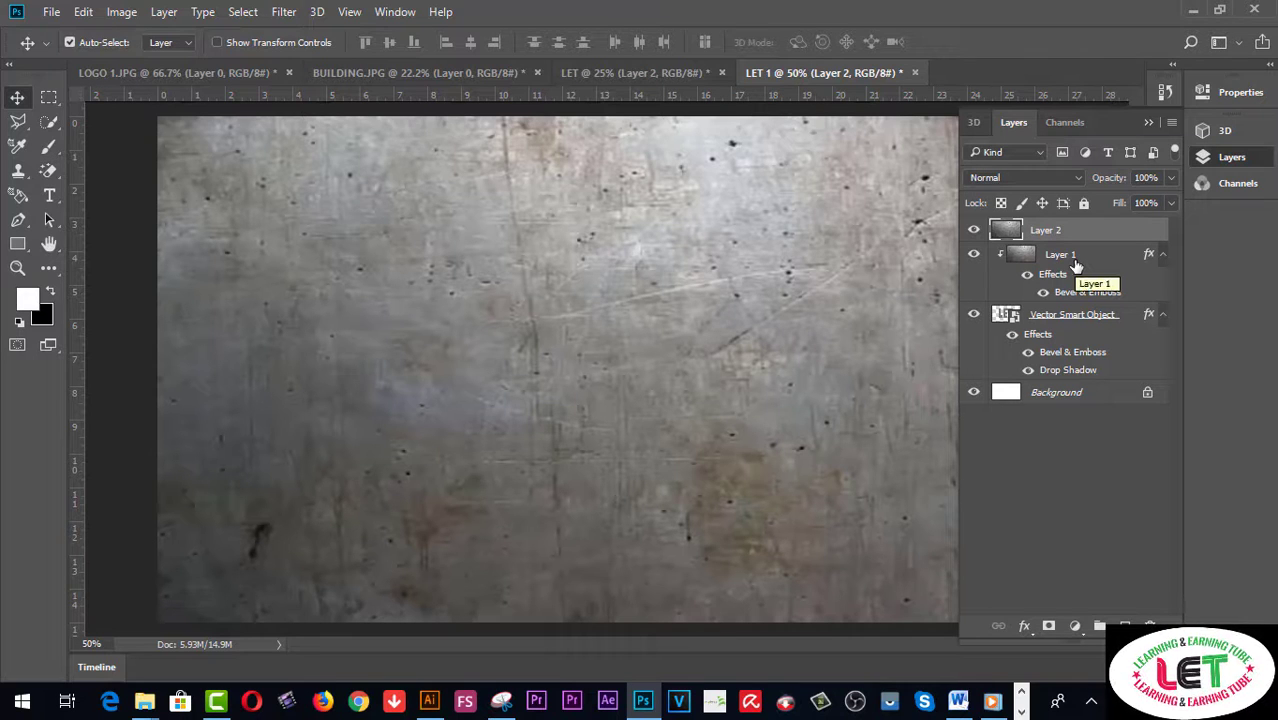
{"action": "left_click", "coordinate": [1060, 322]}
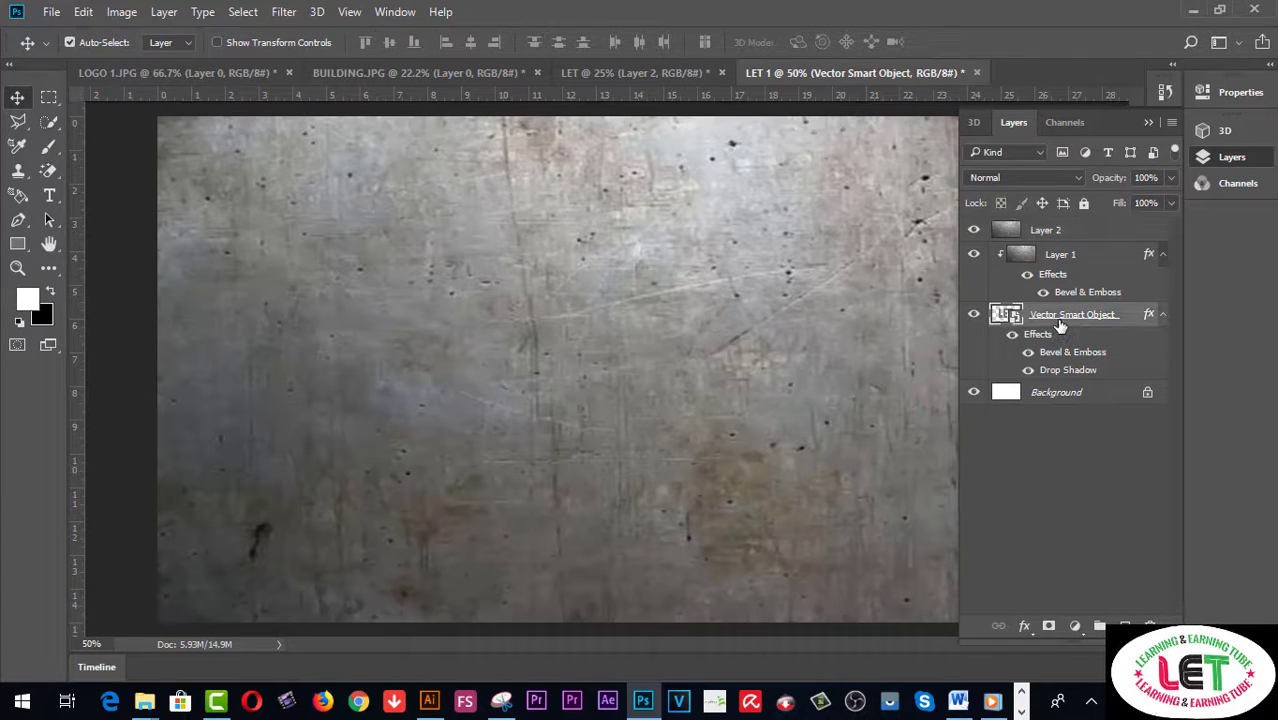
{"action": "mouse_move", "coordinate": [1060, 324]}
{"action": "left_mouse_down"}
{"action": "mouse_move", "coordinate": [1070, 234]}
{"action": "mouse_move", "coordinate": [1052, 334]}
{"action": "left_mouse_up"}
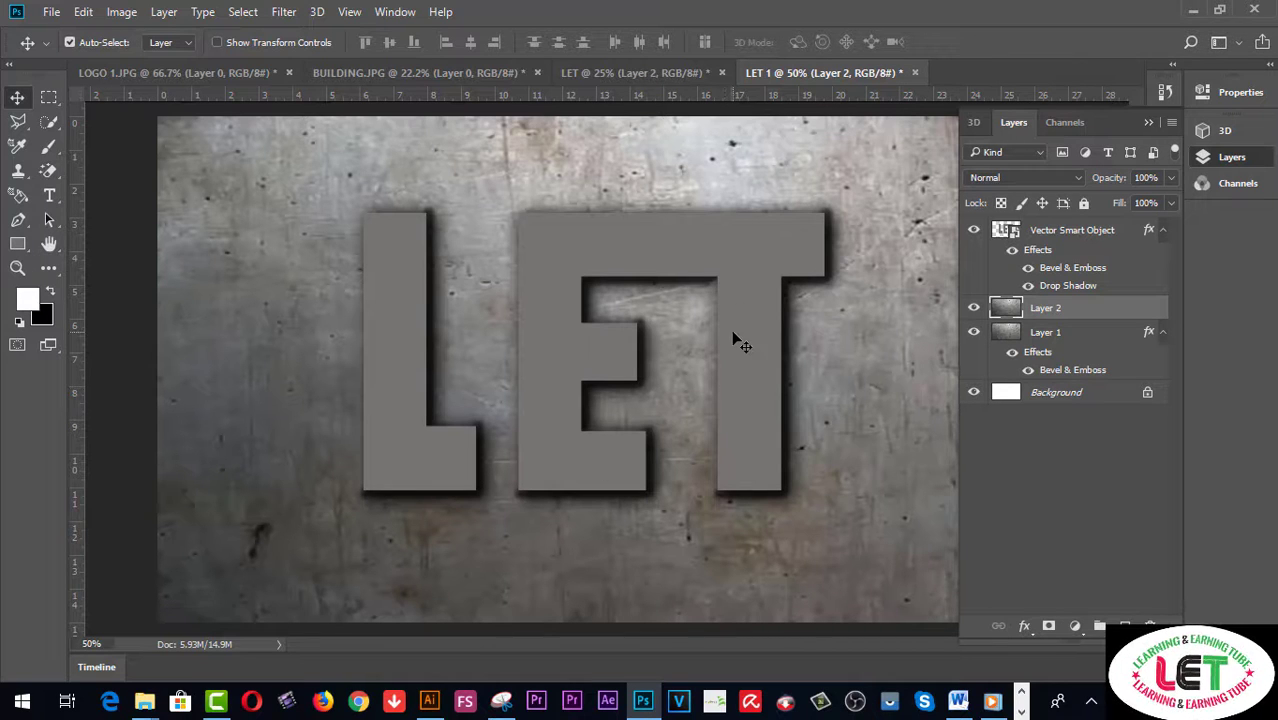
Step: Copy the skyline photo from BUILDING.JPG into LET 1 as a layer directly below the lettering
{"action": "left_click", "coordinate": [474, 74]}
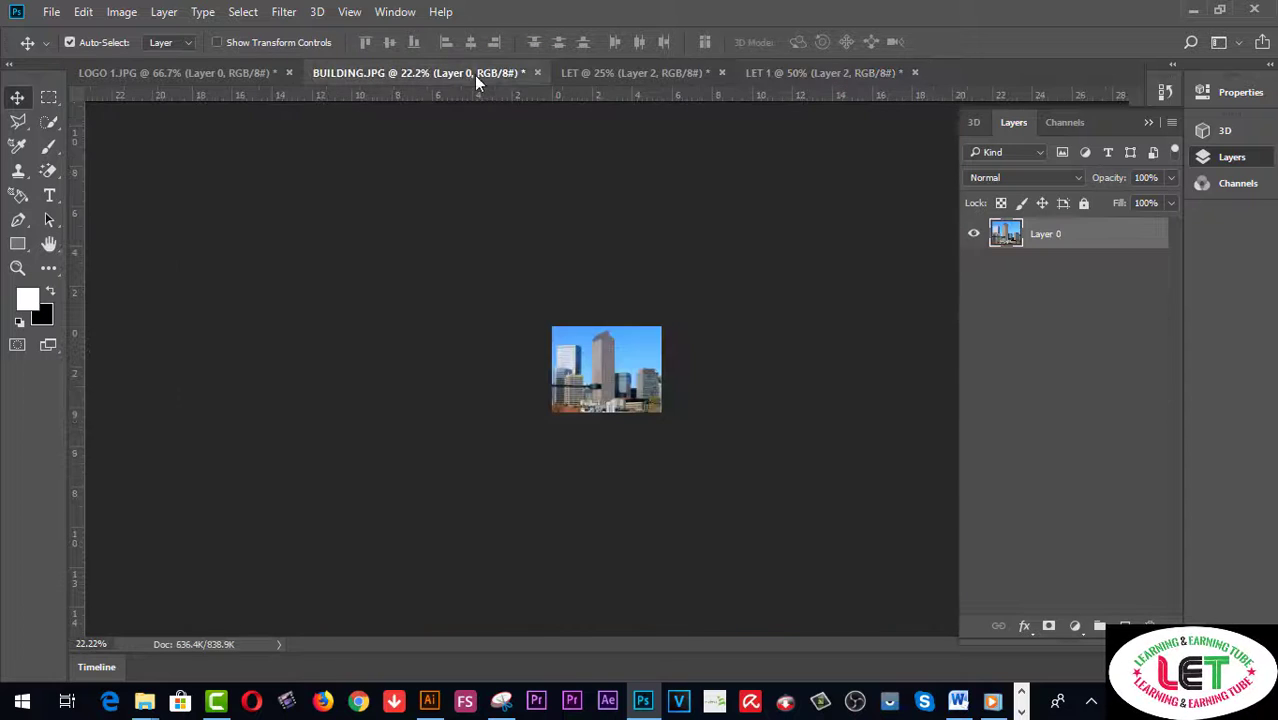
{"action": "double_click", "coordinate": [17, 268]}
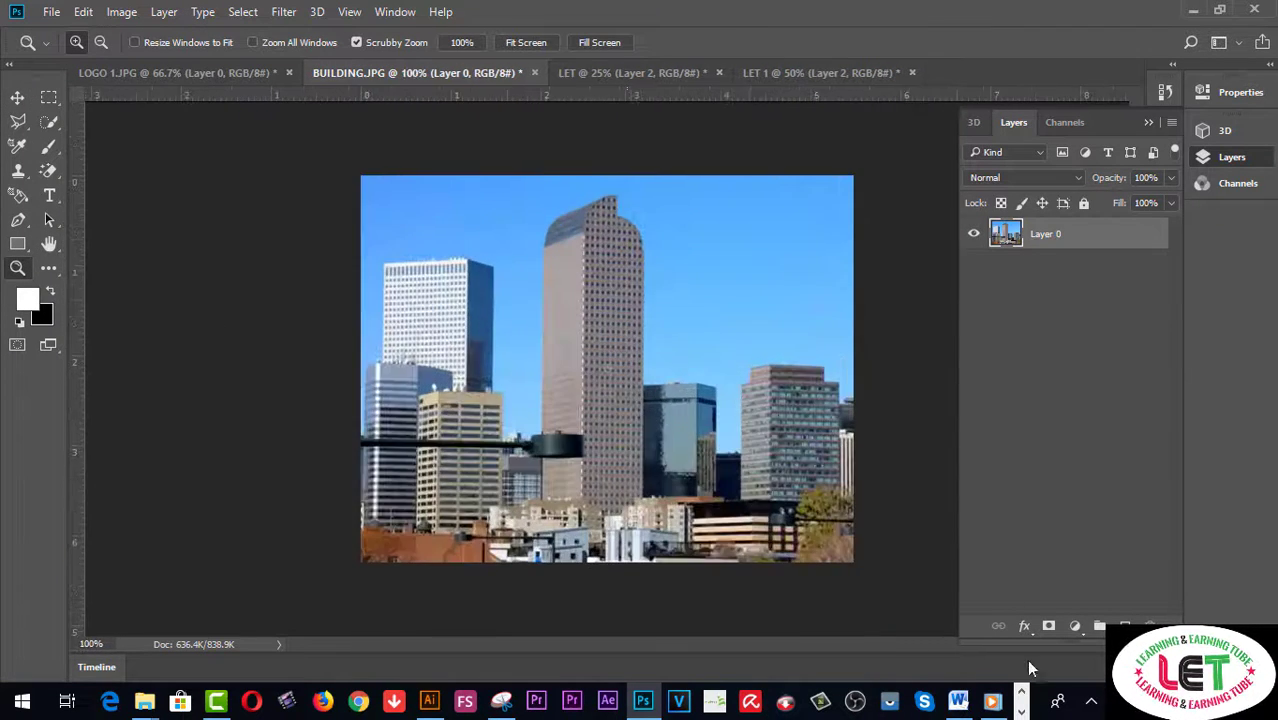
{"action": "left_click", "coordinate": [17, 97]}
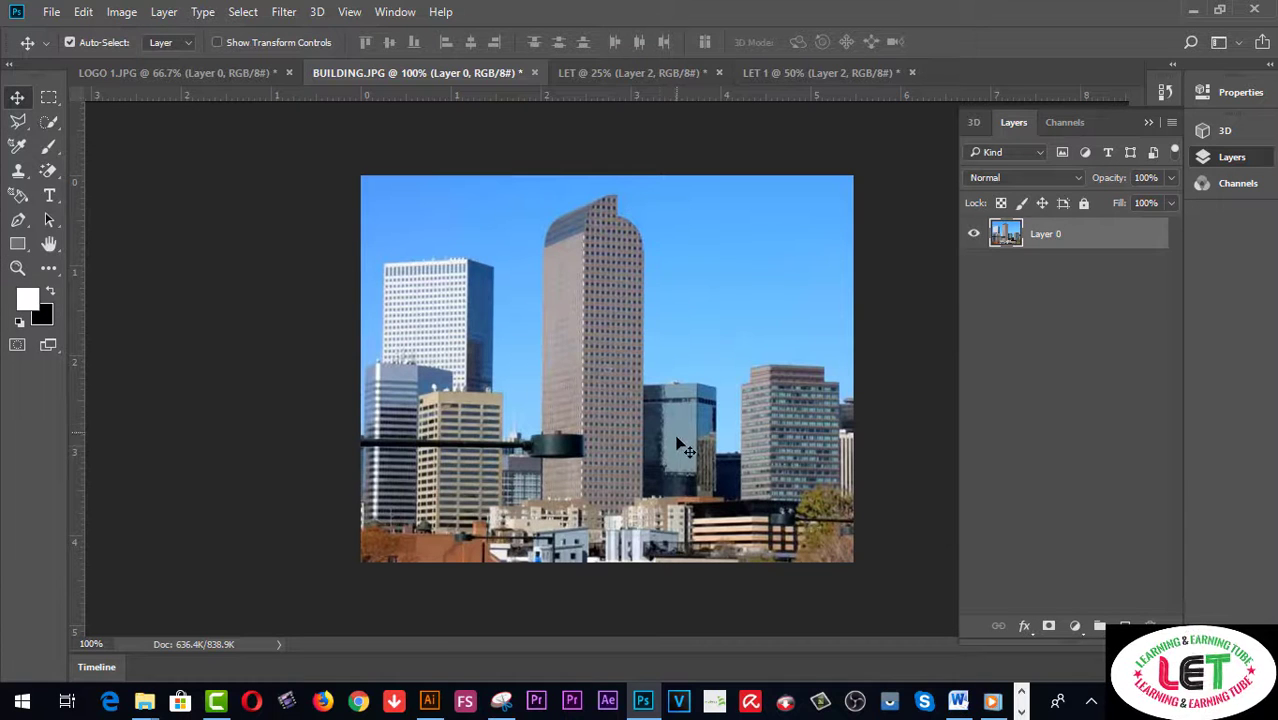
{"action": "left_click_drag", "start_coordinate": [678, 444], "coordinate": [640, 424]}
Step: Enlarge the skyline photo to cover the whole canvas, about 365% wide and 264% high, and apply the transformation
{"action": "key", "text": "ctrl+t"}
{"action": "left_click_drag", "start_coordinate": [738, 322], "coordinate": [936, 177]}
{"action": "left_click_drag", "start_coordinate": [870, 365], "coordinate": [869, 288]}
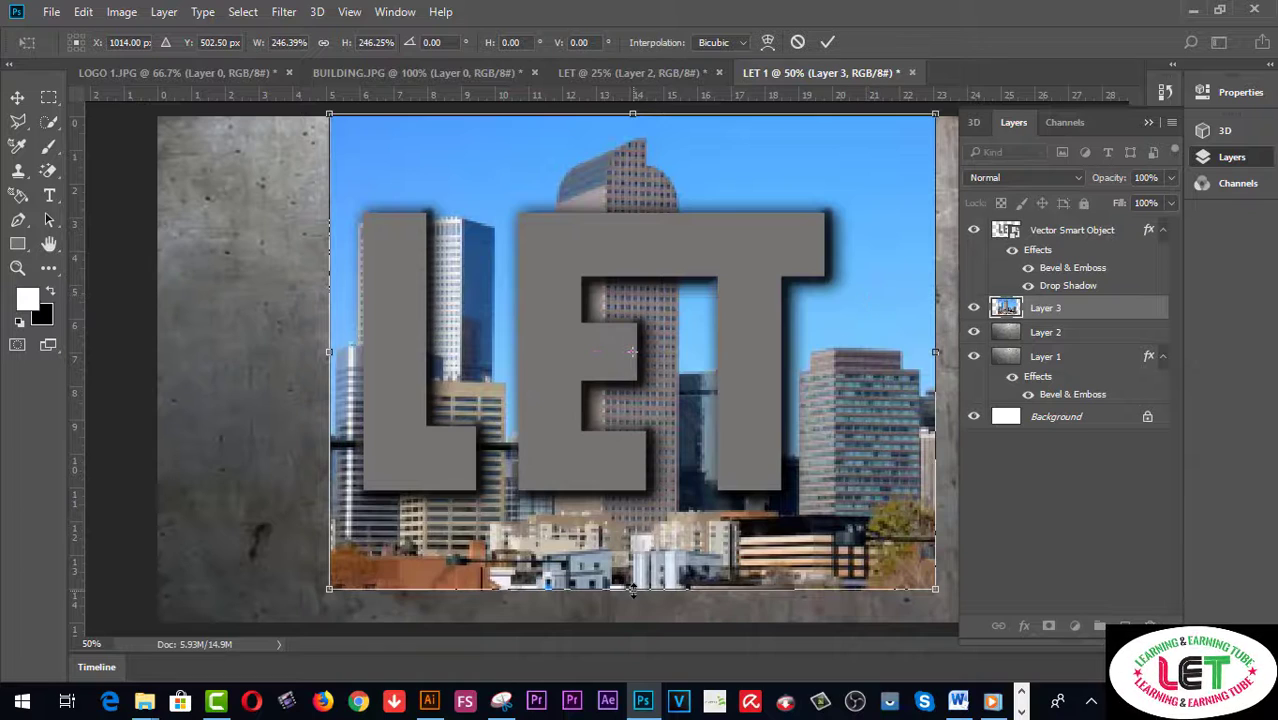
{"action": "left_click_drag", "start_coordinate": [632, 590], "coordinate": [632, 622]}
{"action": "left_click_drag", "start_coordinate": [329, 368], "coordinate": [157, 368]}
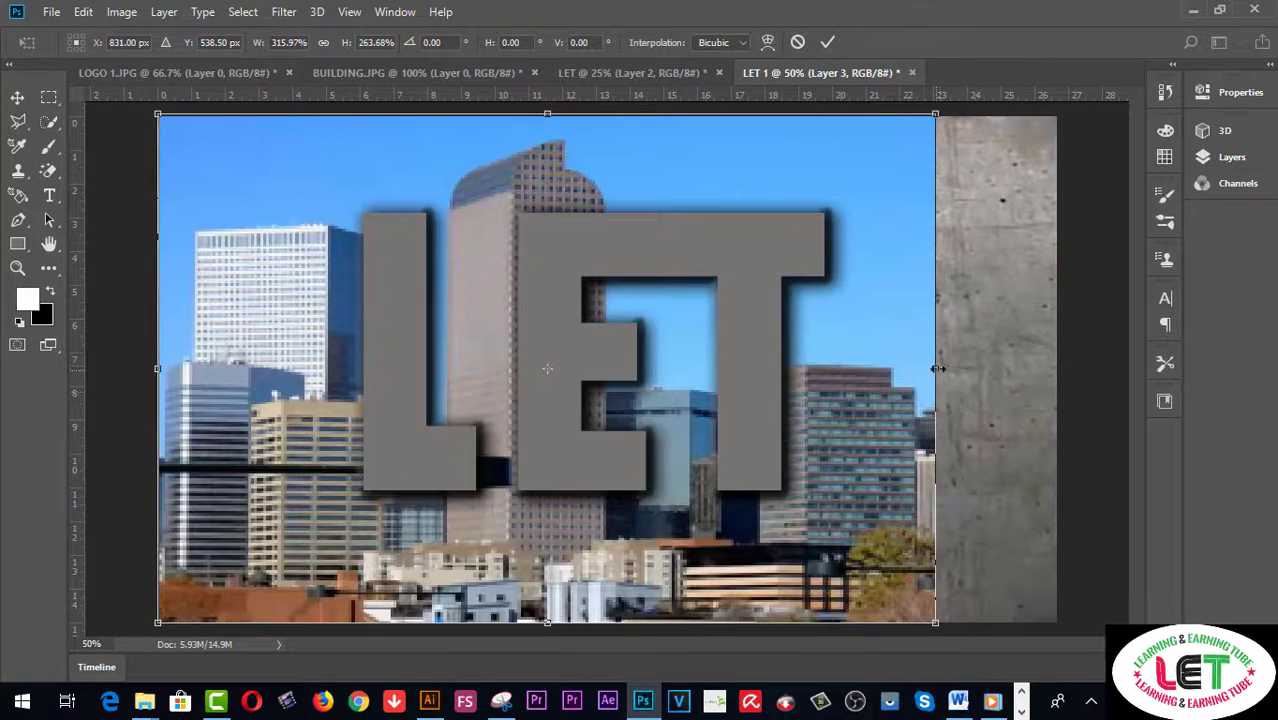
{"action": "left_click_drag", "start_coordinate": [937, 368], "coordinate": [1066, 350]}
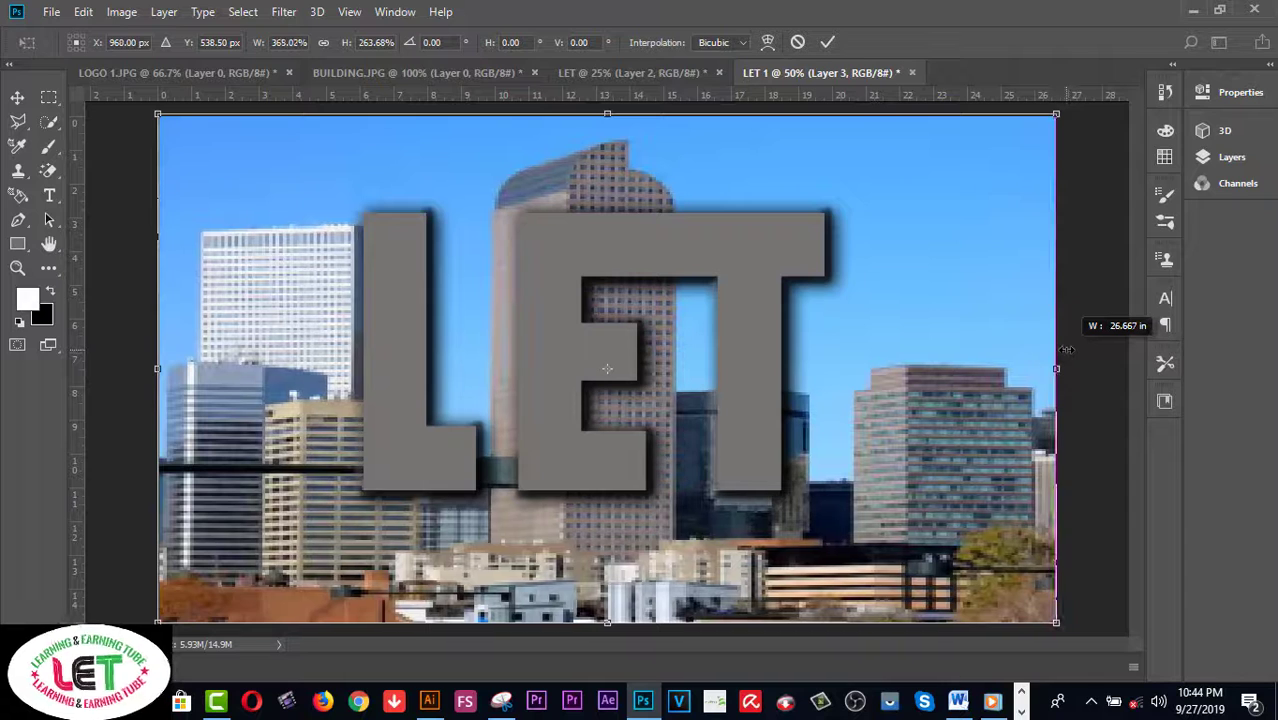
{"action": "left_click", "coordinate": [15, 103]}
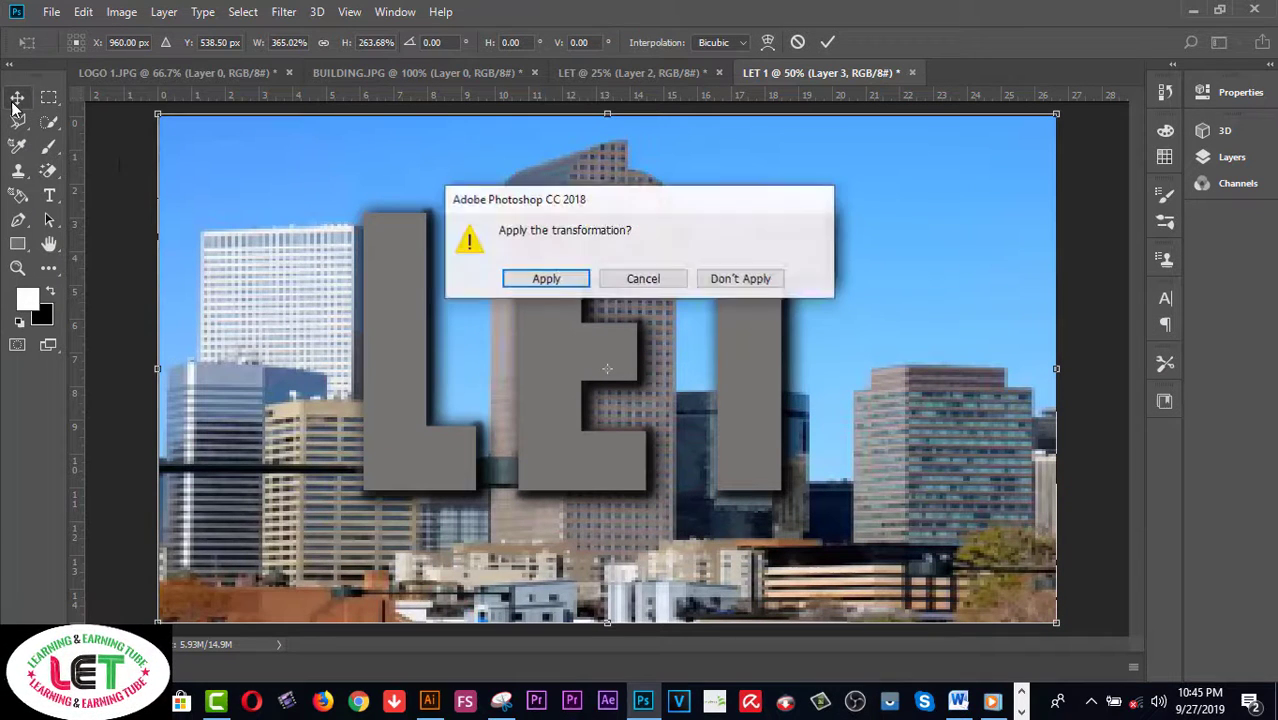
{"action": "left_click", "coordinate": [543, 280]}
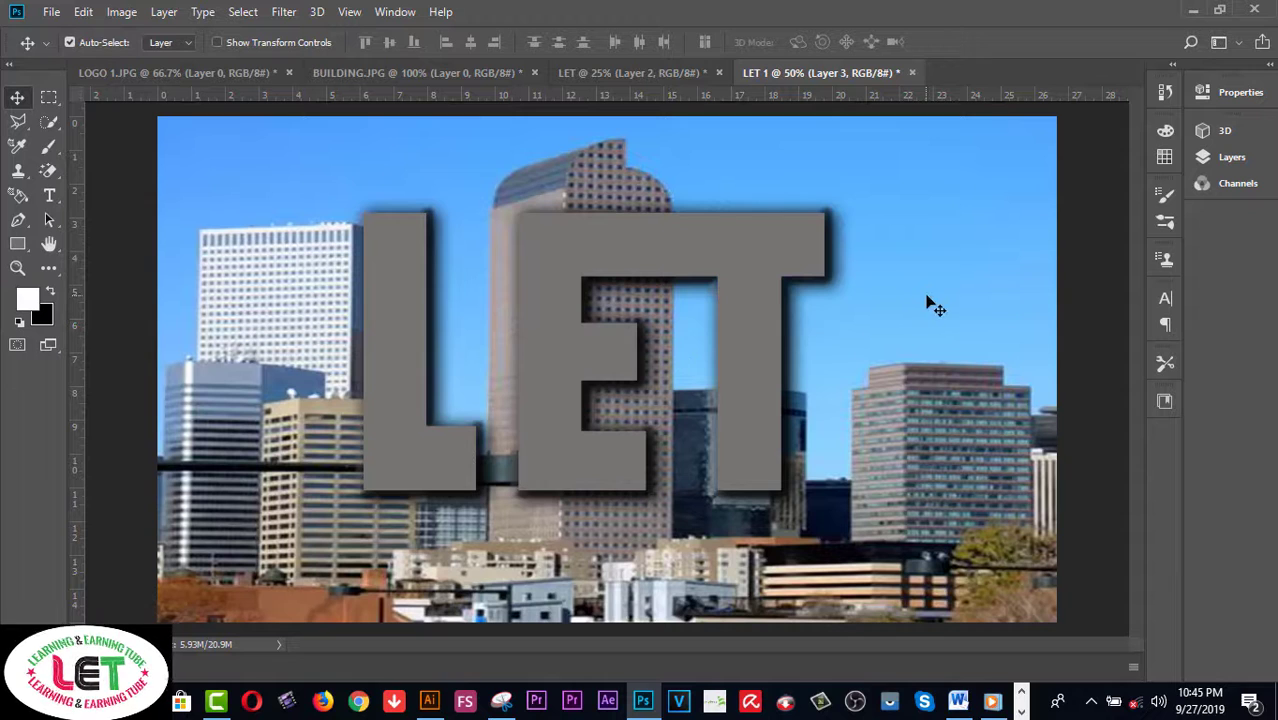
Step: Place the skyline layer above the lettering with a clipping mask, and shift the photo up and to the right inside the letters
{"action": "left_click", "coordinate": [1232, 158]}
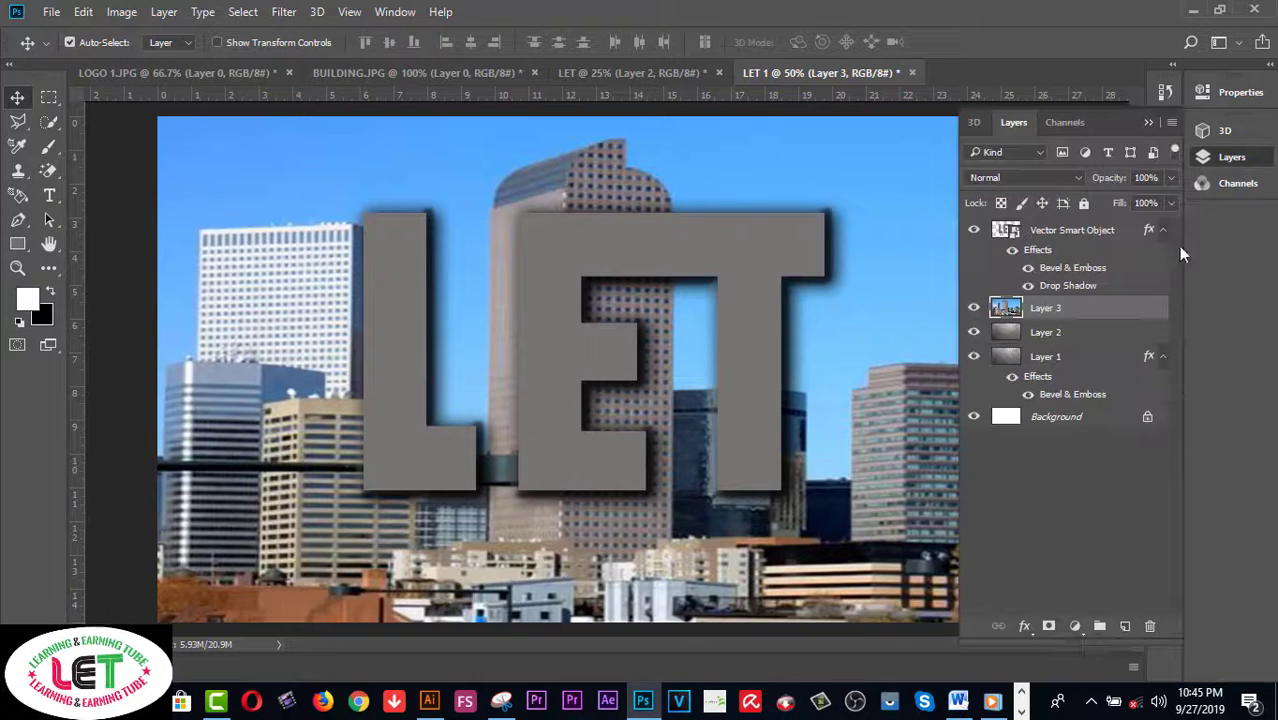
{"action": "left_click_drag", "start_coordinate": [1050, 313], "coordinate": [1058, 231]}
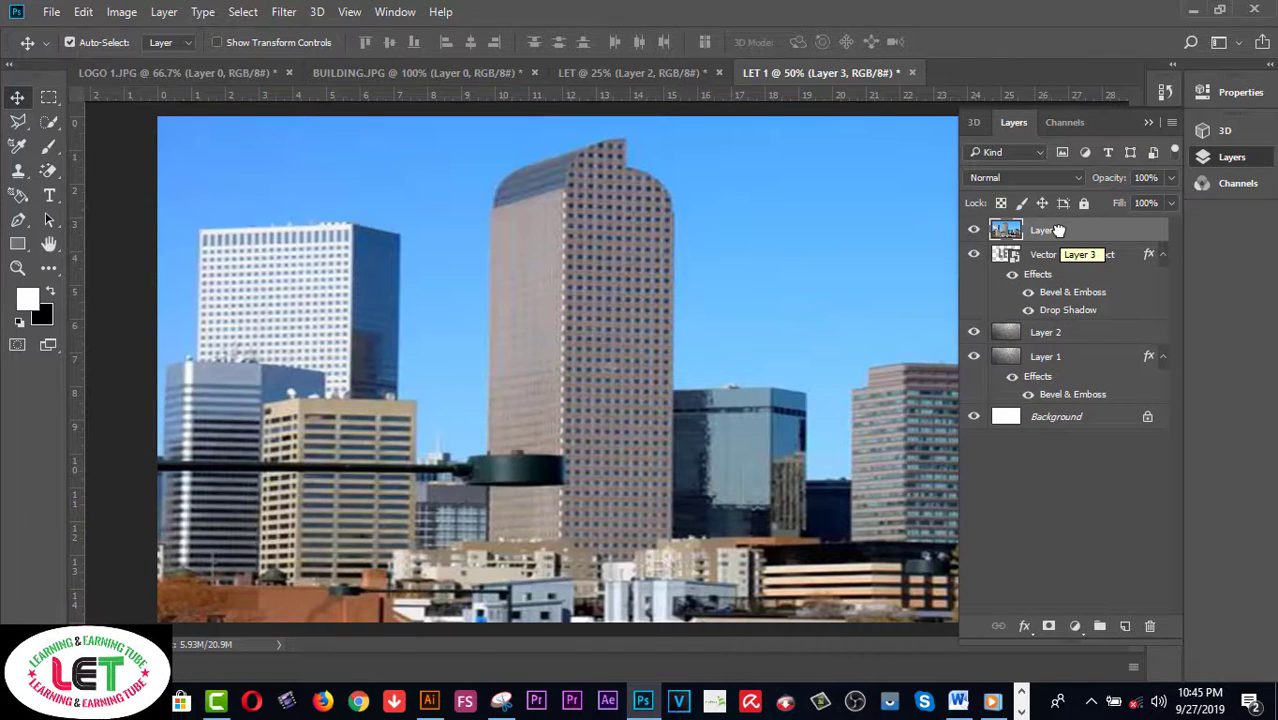
{"action": "right_click", "coordinate": [1058, 231]}
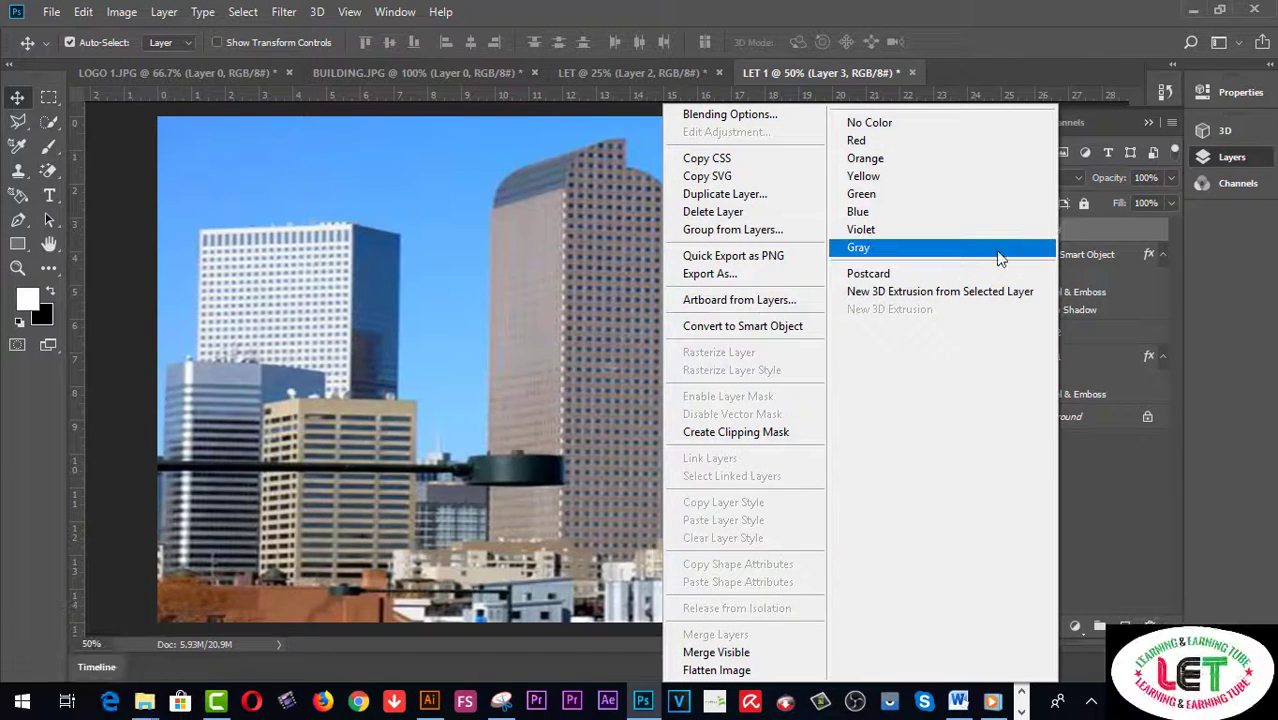
{"action": "left_click", "coordinate": [739, 431]}
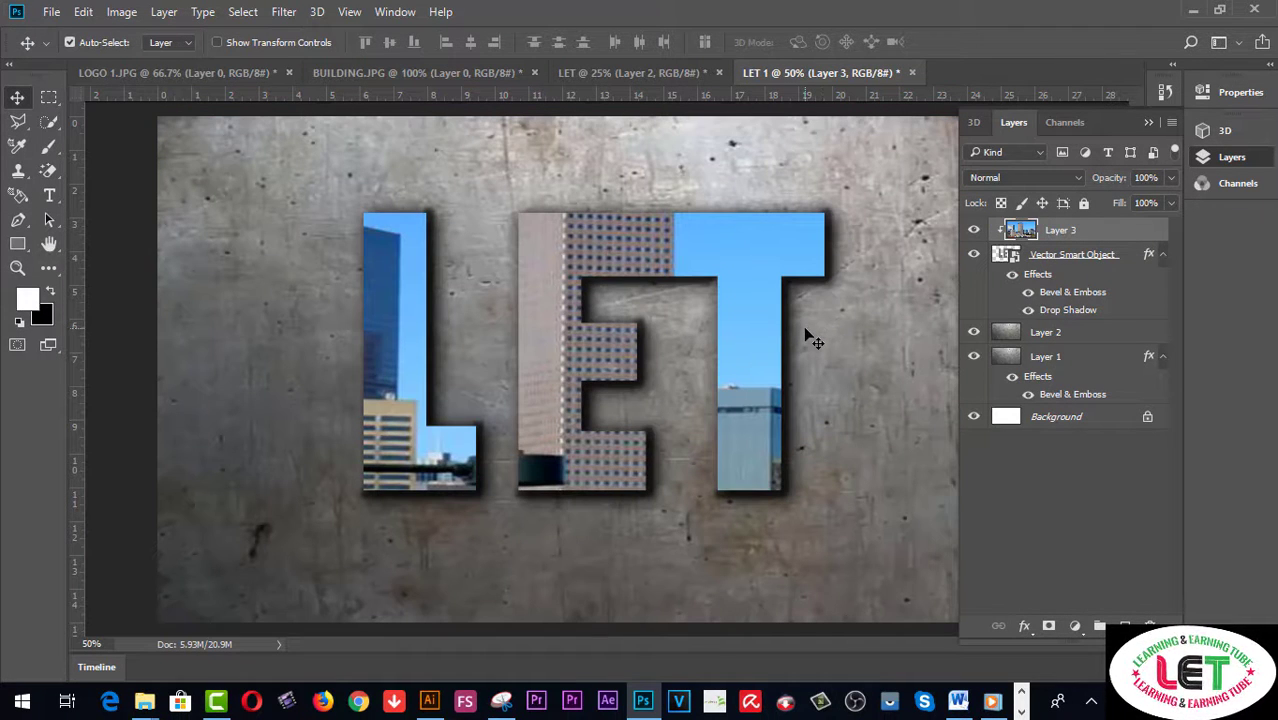
{"action": "left_click_drag", "start_coordinate": [758, 352], "coordinate": [840, 240]}
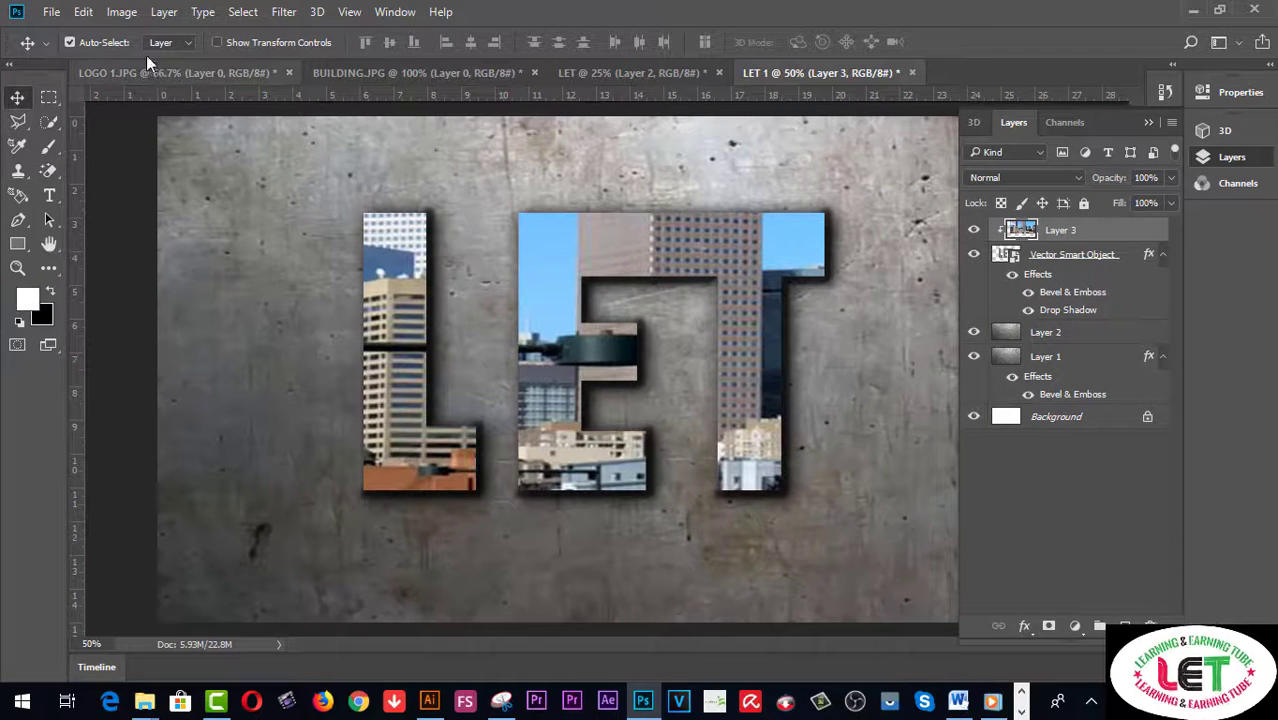
Step: Start a Gradient Map adjustment on the clipped skyline layer with Dither on, and open its gradient for editing
{"action": "left_click", "coordinate": [127, 16]}
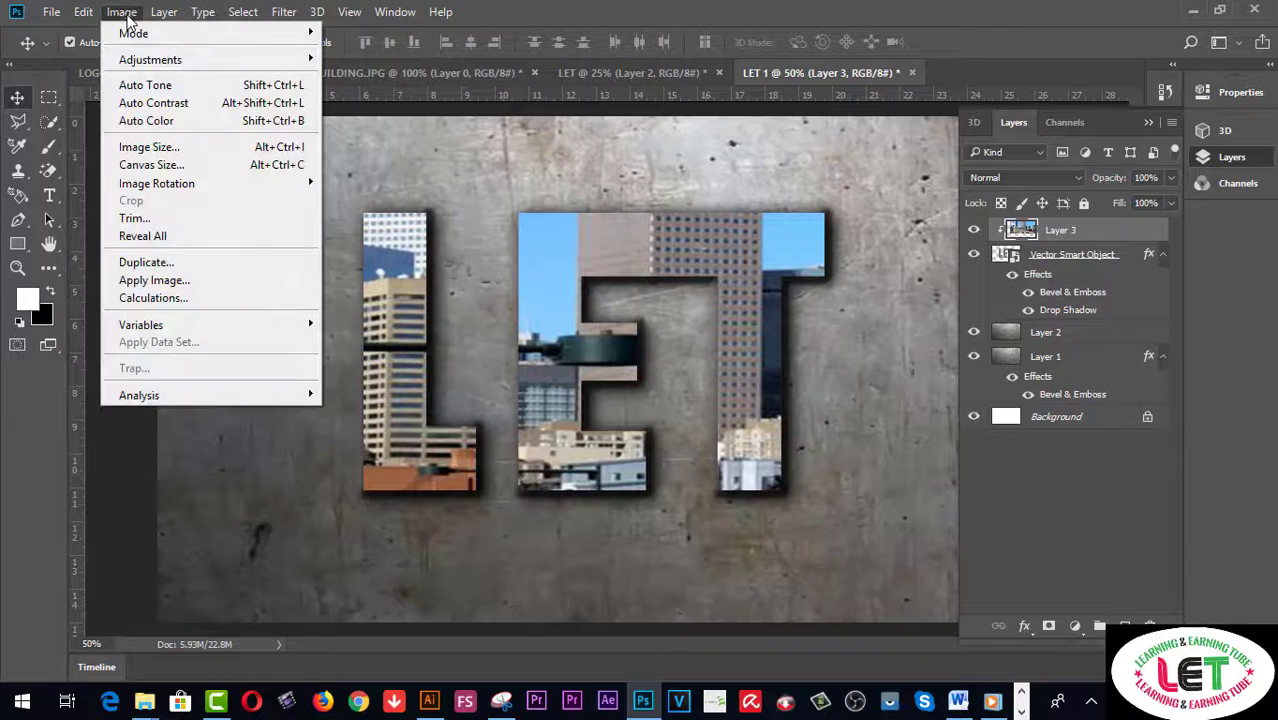
{"action": "mouse_move", "coordinate": [130, 61]}
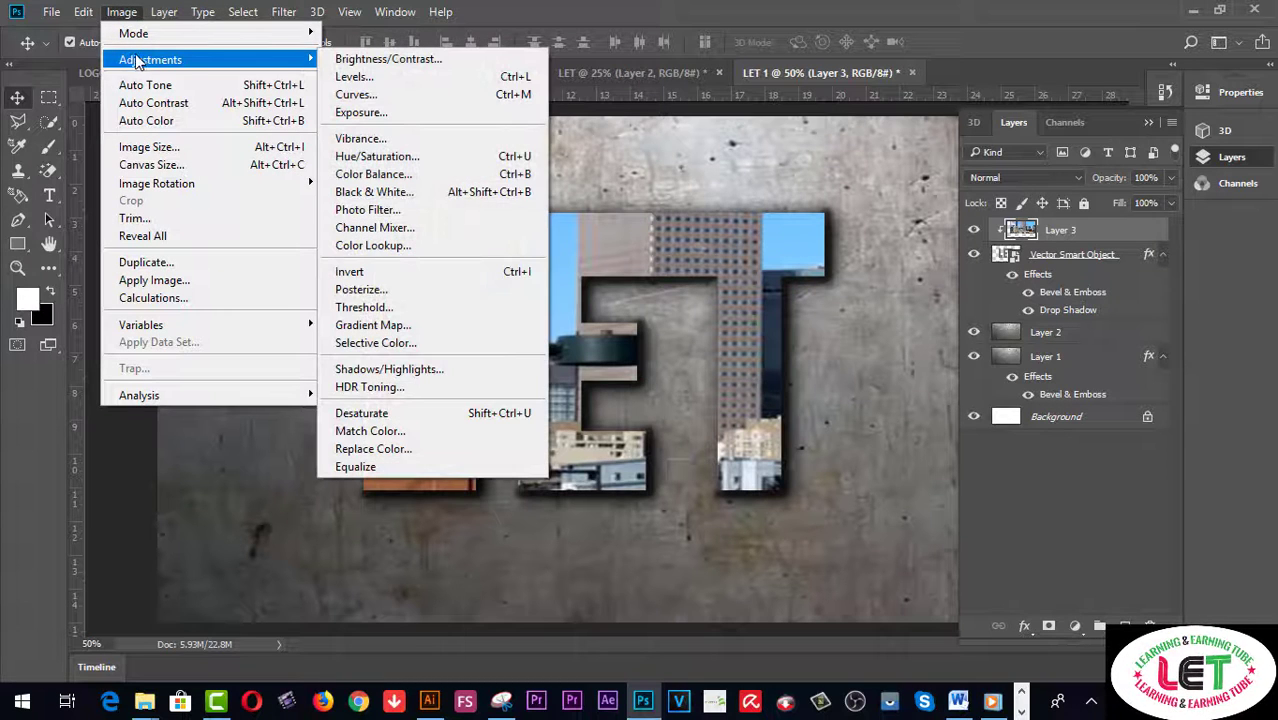
{"action": "left_click", "coordinate": [382, 326]}
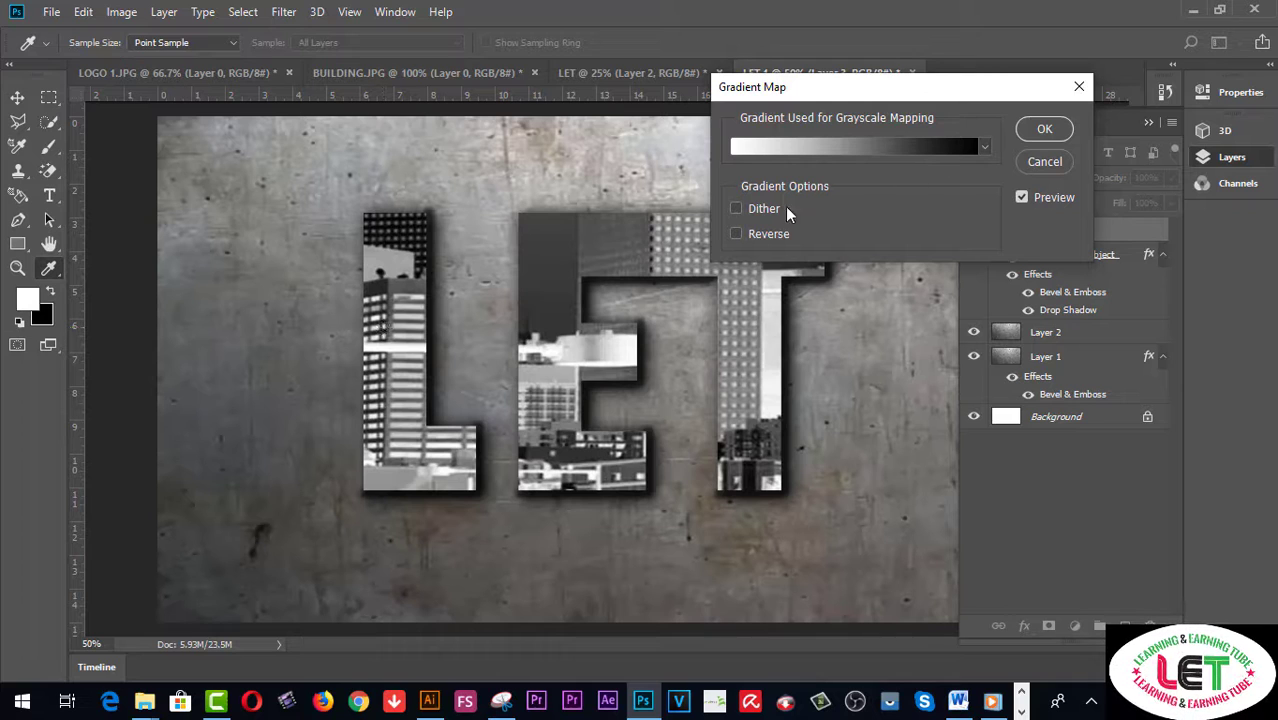
{"action": "left_click", "coordinate": [928, 148]}
Step: Try a range of gradient presets on the skyline, including Red, Green, Chrome, Neutral Density, Blue, Yellow, Blue and Violet, Green, Orange
{"action": "left_click", "coordinate": [964, 236]}
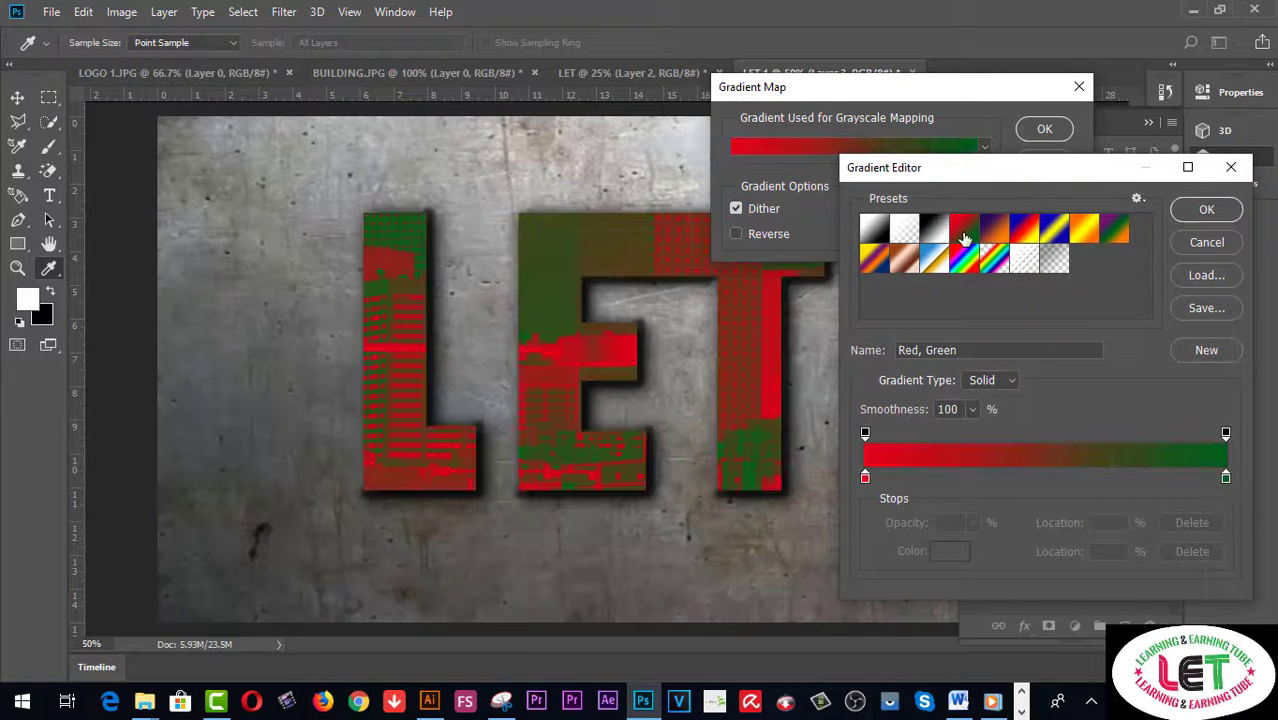
{"action": "left_click", "coordinate": [932, 232]}
{"action": "left_click", "coordinate": [873, 230]}
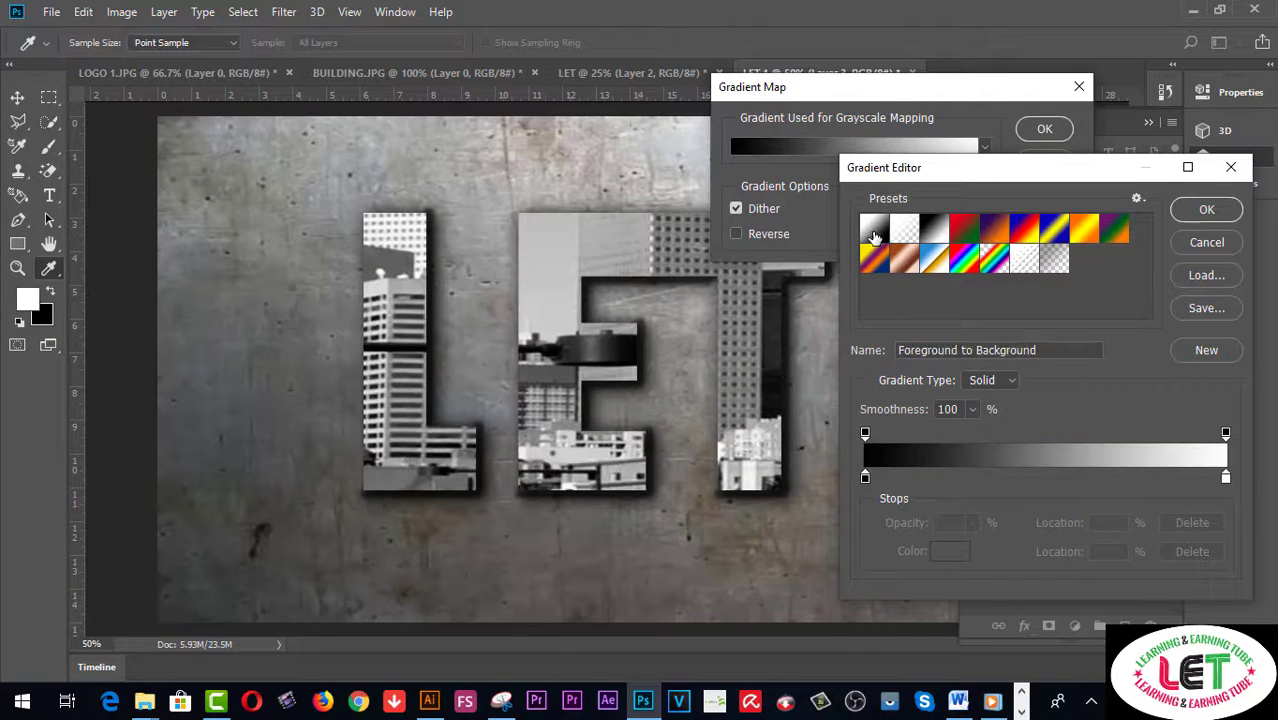
{"action": "left_click", "coordinate": [874, 262]}
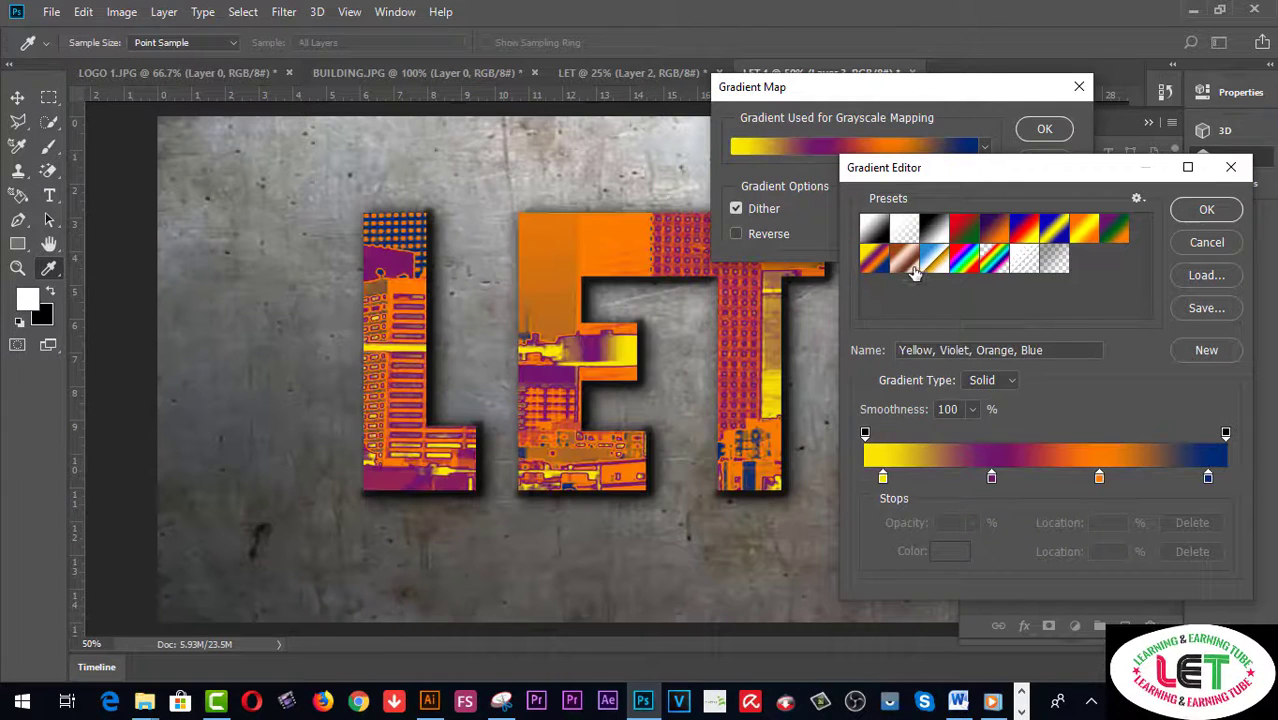
{"action": "left_click", "coordinate": [908, 264]}
{"action": "left_click", "coordinate": [934, 262]}
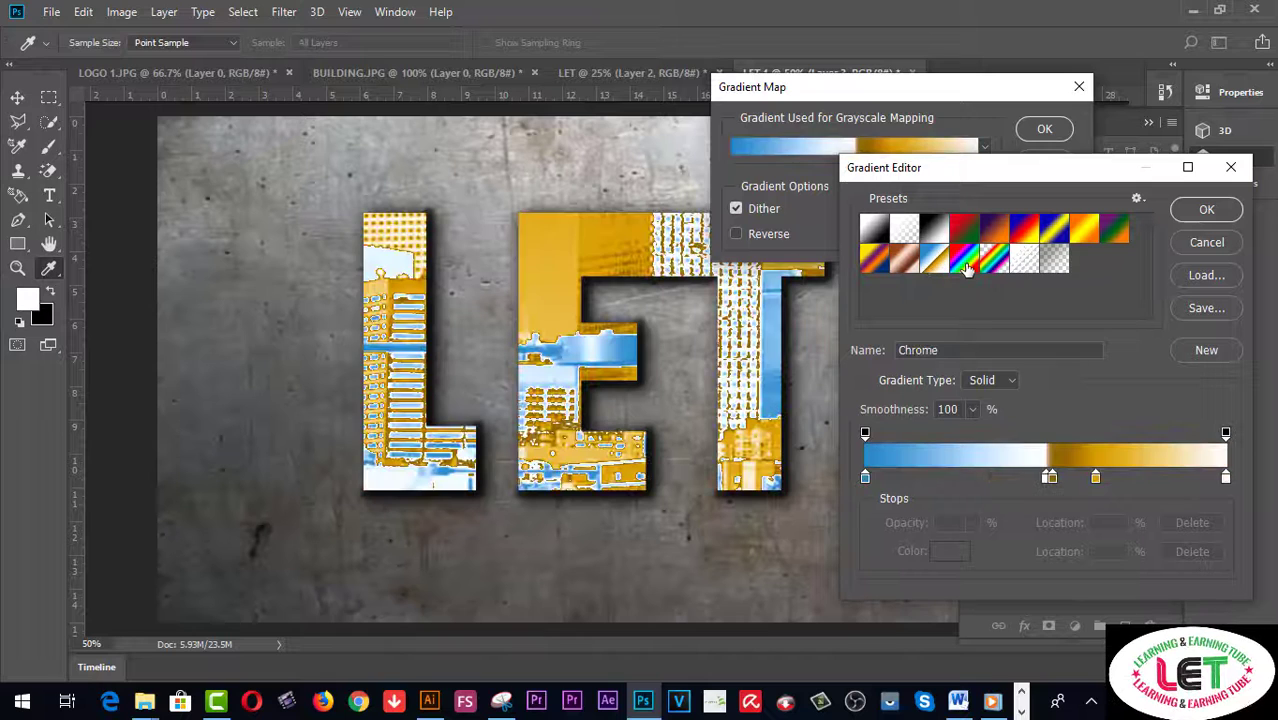
{"action": "left_click", "coordinate": [964, 262]}
{"action": "left_click", "coordinate": [994, 262]}
{"action": "left_click", "coordinate": [1054, 262]}
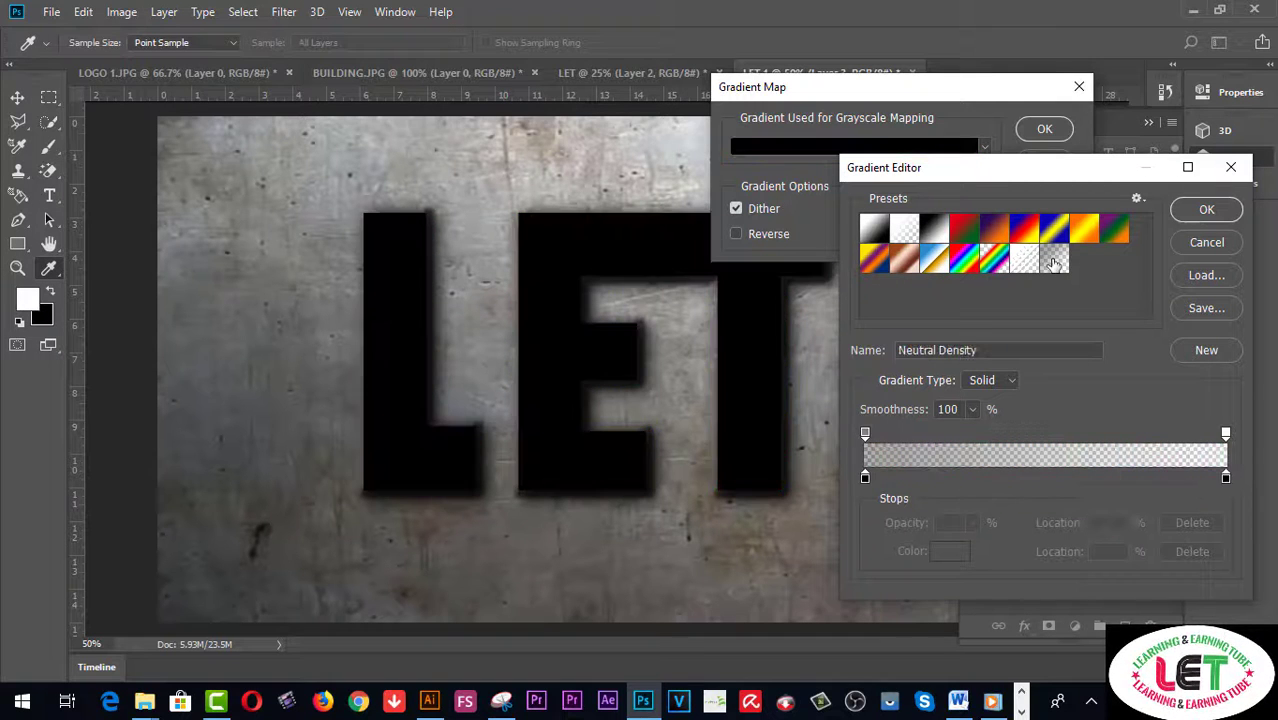
{"action": "left_click", "coordinate": [1056, 231]}
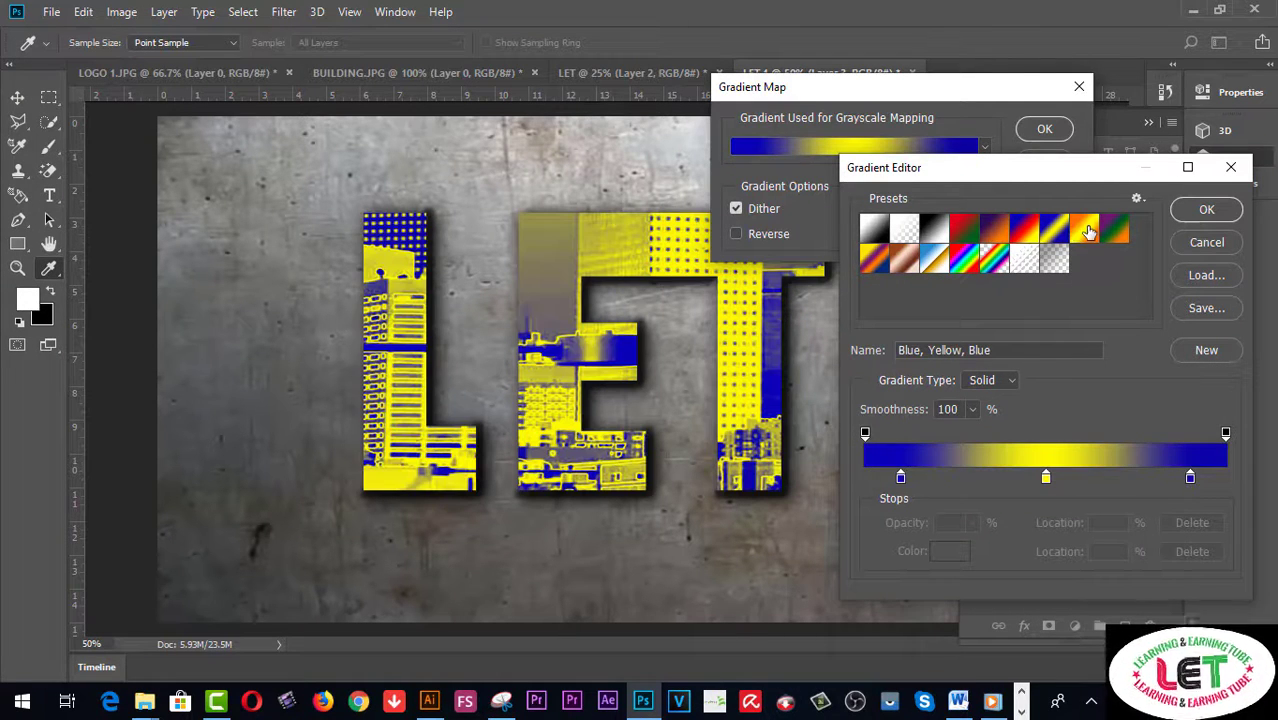
{"action": "left_click", "coordinate": [1086, 230]}
{"action": "left_click", "coordinate": [1117, 232]}
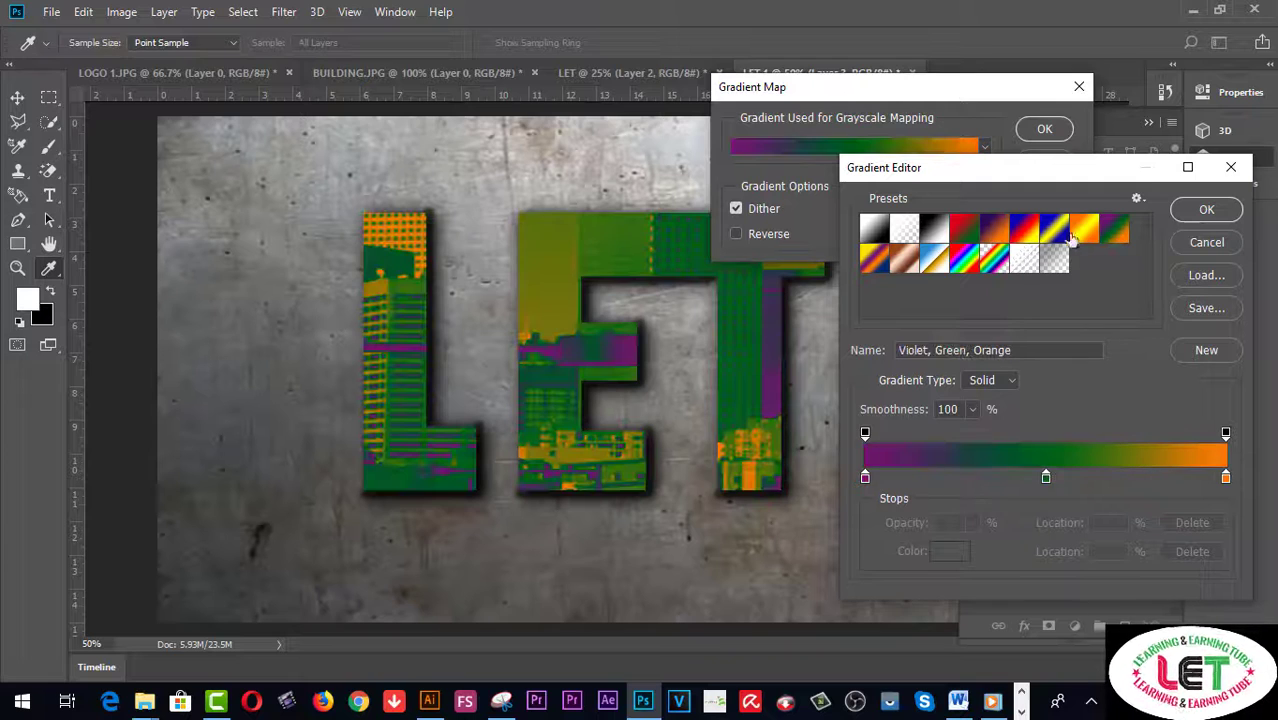
Step: Try the Red, Green gradient with its red stop moved to 11%, and compare it with the Copper and Yellow, Violet, Orange, Blue presets
{"action": "left_click", "coordinate": [966, 230]}
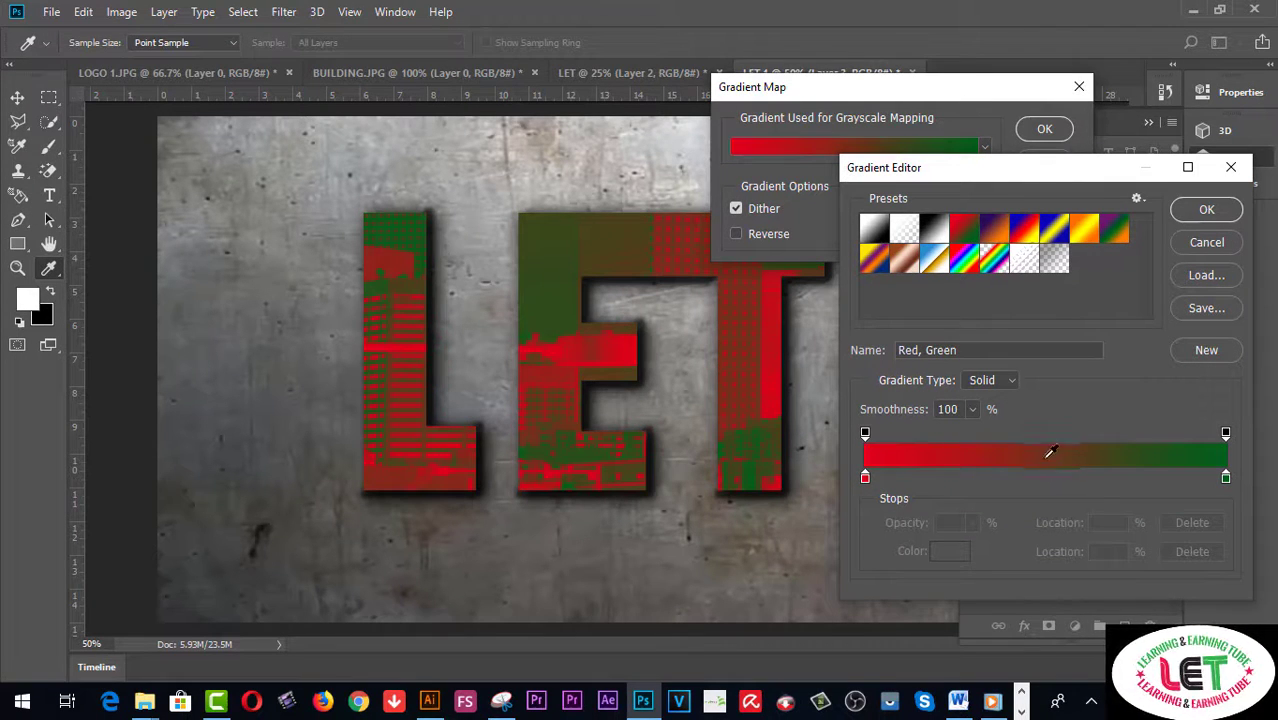
{"action": "left_click_drag", "start_coordinate": [865, 479], "coordinate": [905, 479]}
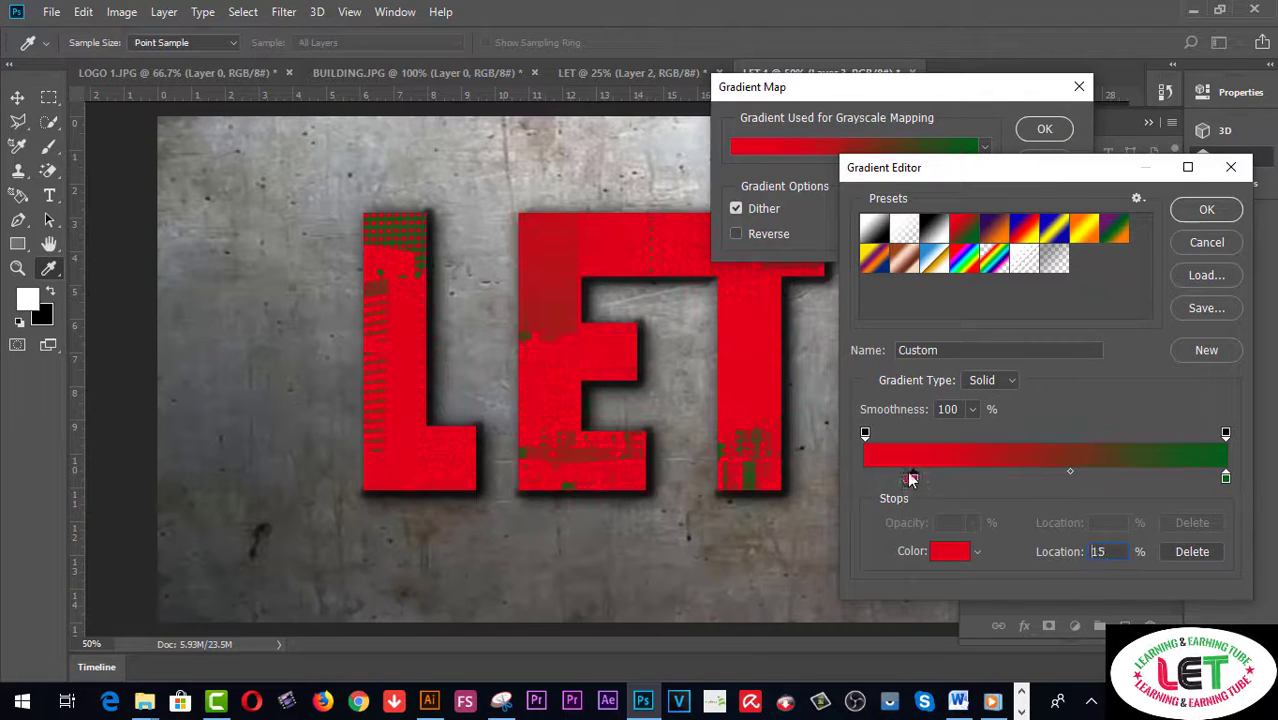
{"action": "left_click", "coordinate": [910, 260]}
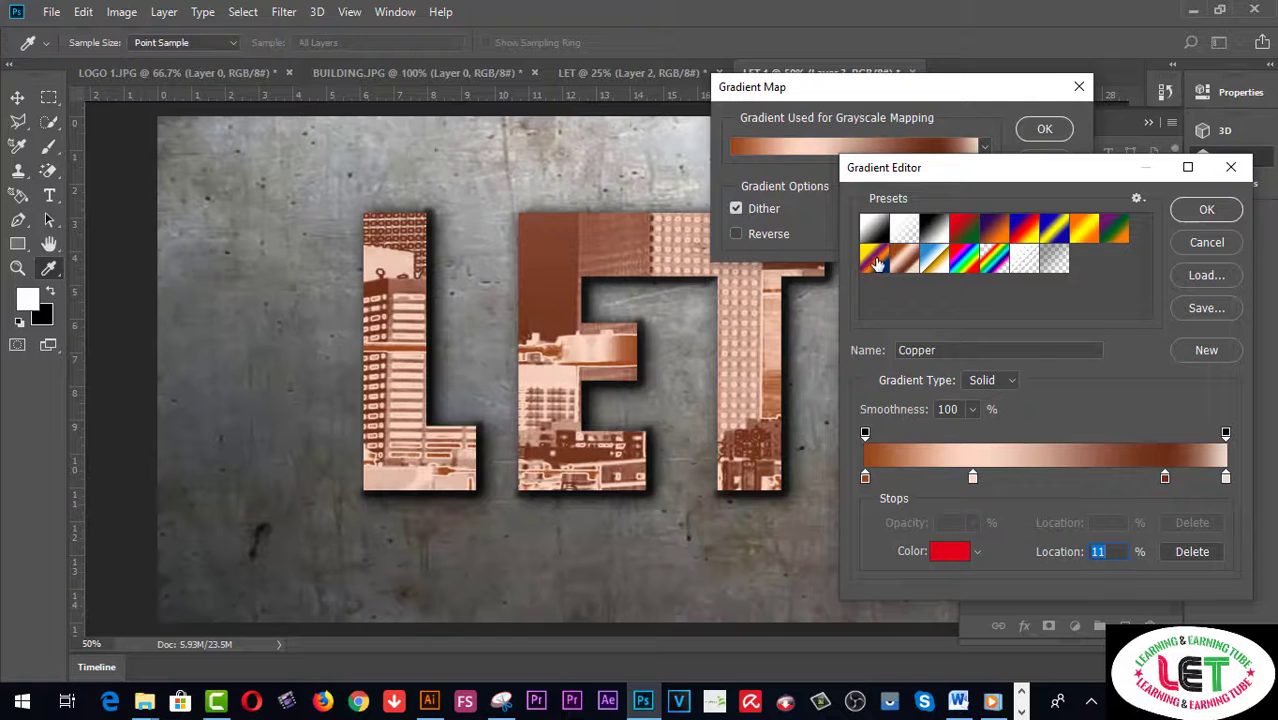
{"action": "left_click", "coordinate": [875, 262]}
Step: Try the Foreground to Background preset with its end opacity stop removed and the remaining opacity stop at 1%
{"action": "left_click", "coordinate": [874, 228]}
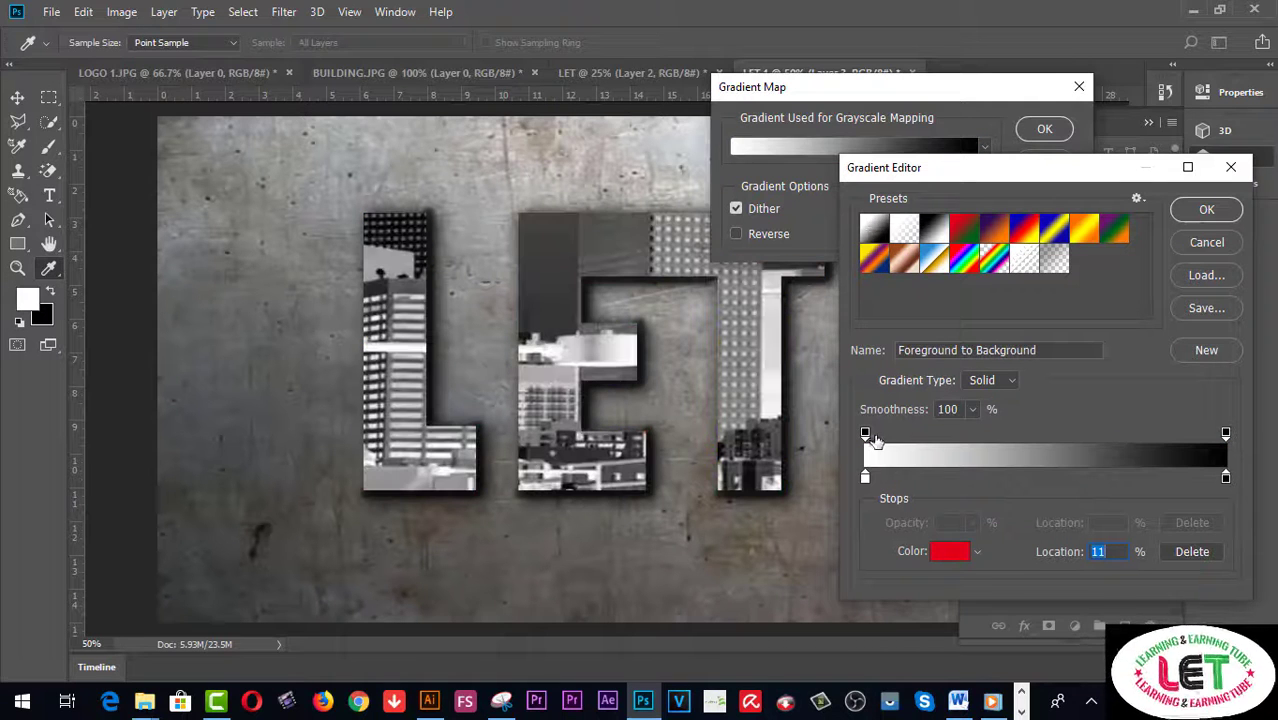
{"action": "left_click_drag", "start_coordinate": [865, 433], "coordinate": [974, 433]}
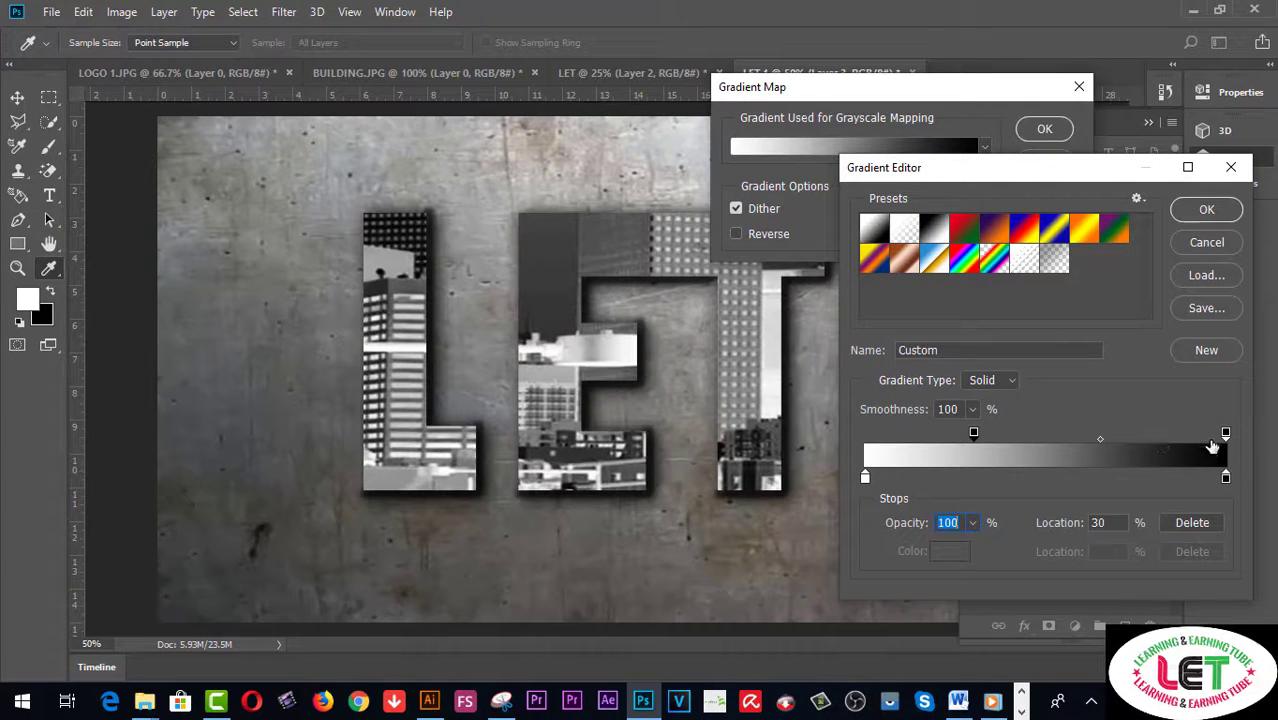
{"action": "left_click_drag", "start_coordinate": [1168, 435], "coordinate": [901, 449]}
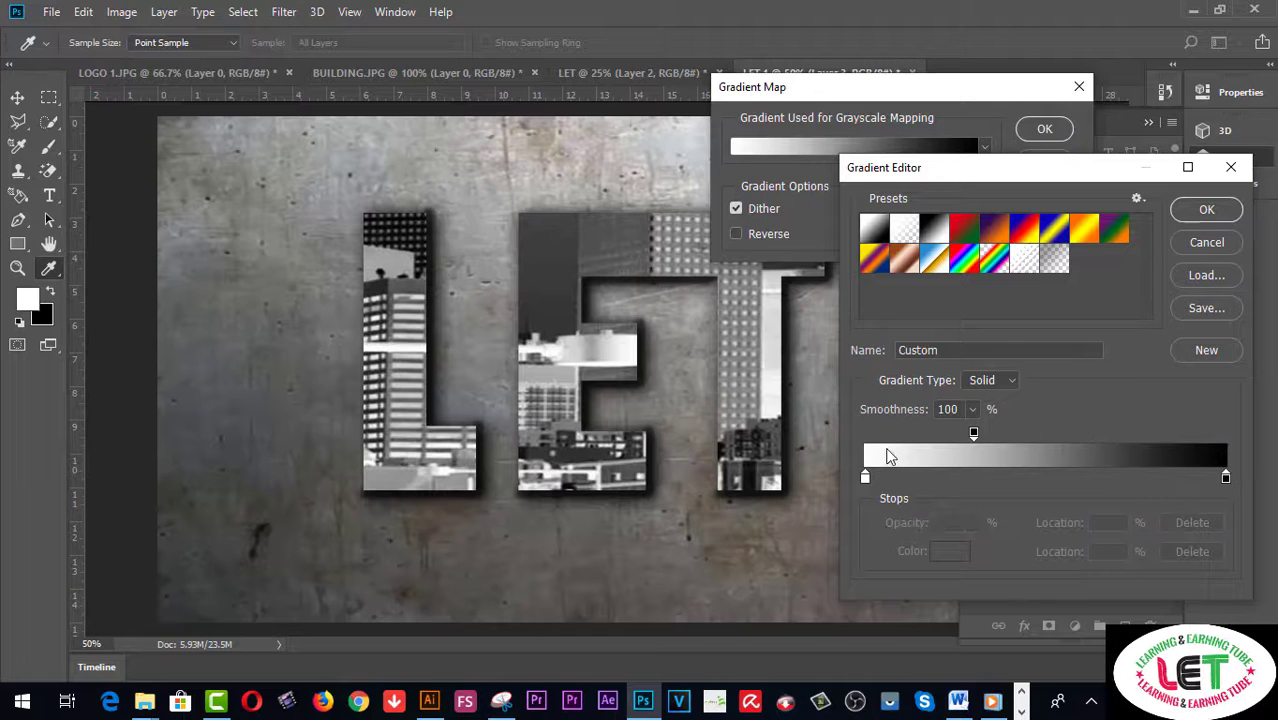
{"action": "left_click_drag", "start_coordinate": [974, 434], "coordinate": [869, 448]}
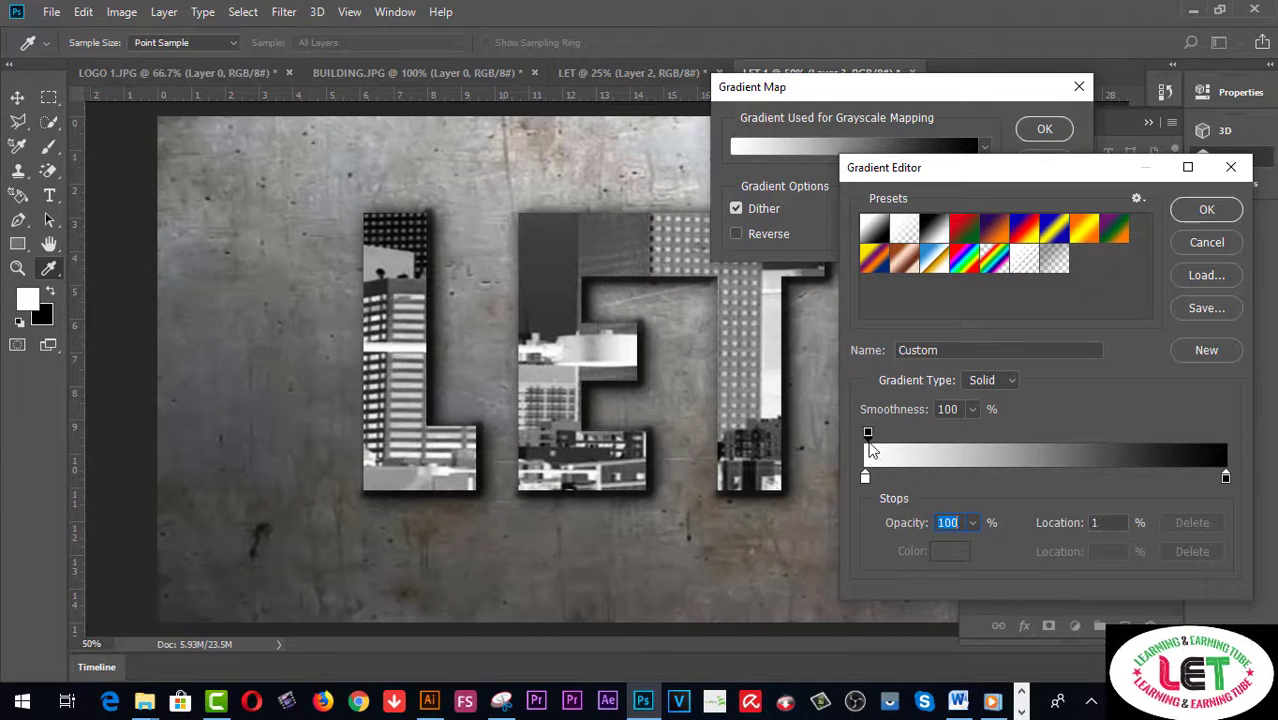
Step: Choose the Violet, Orange preset and reduce it to a single opacity stop at 74%
{"action": "left_click", "coordinate": [965, 230]}
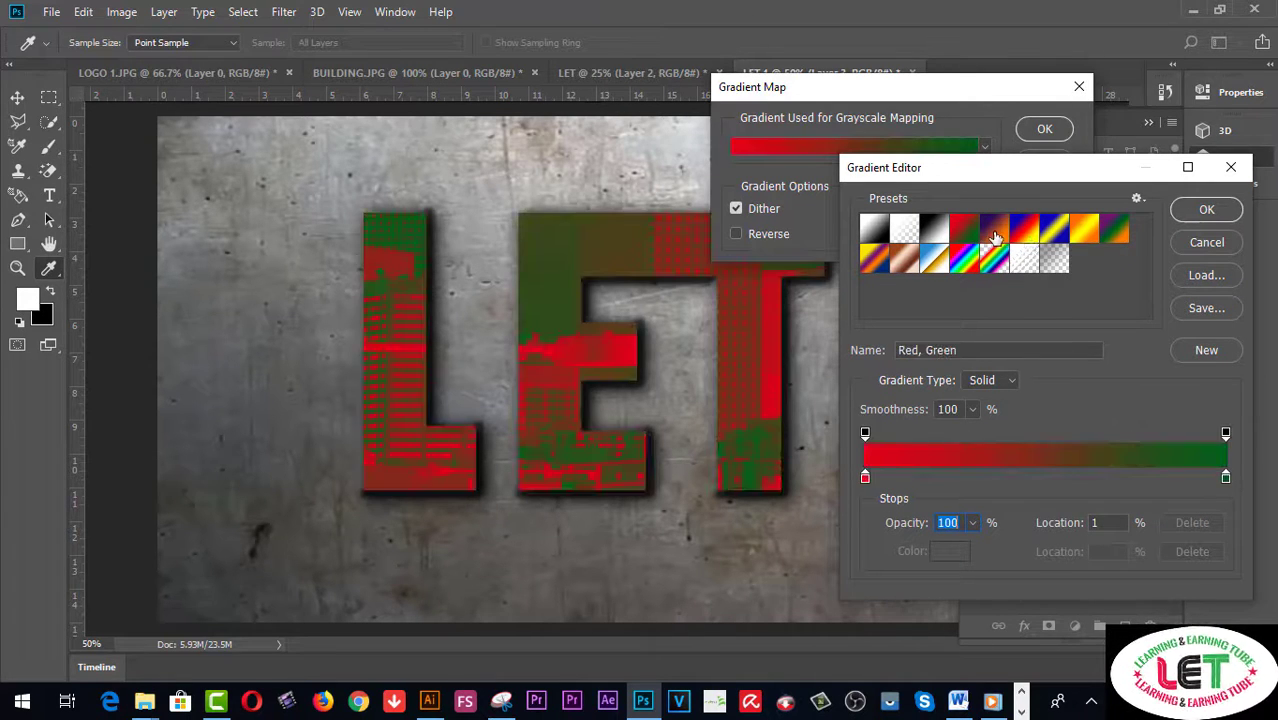
{"action": "left_click", "coordinate": [995, 235]}
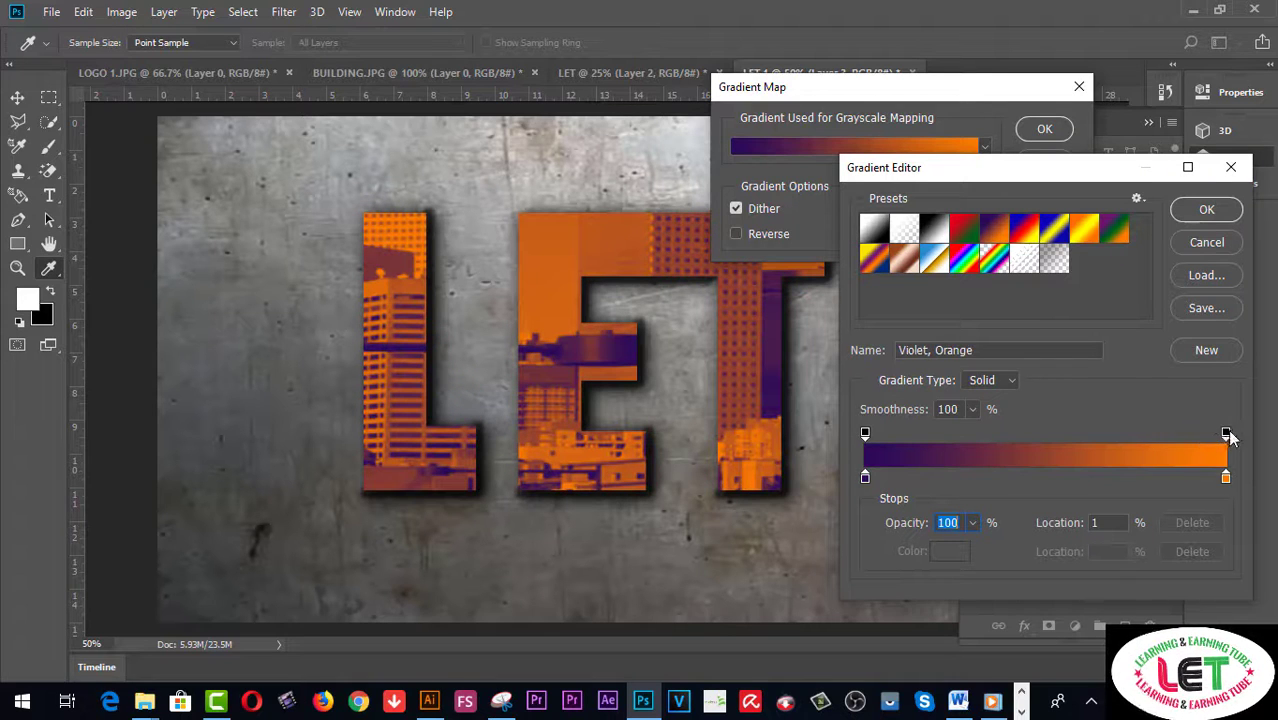
{"action": "left_click_drag", "start_coordinate": [1224, 436], "coordinate": [1005, 448]}
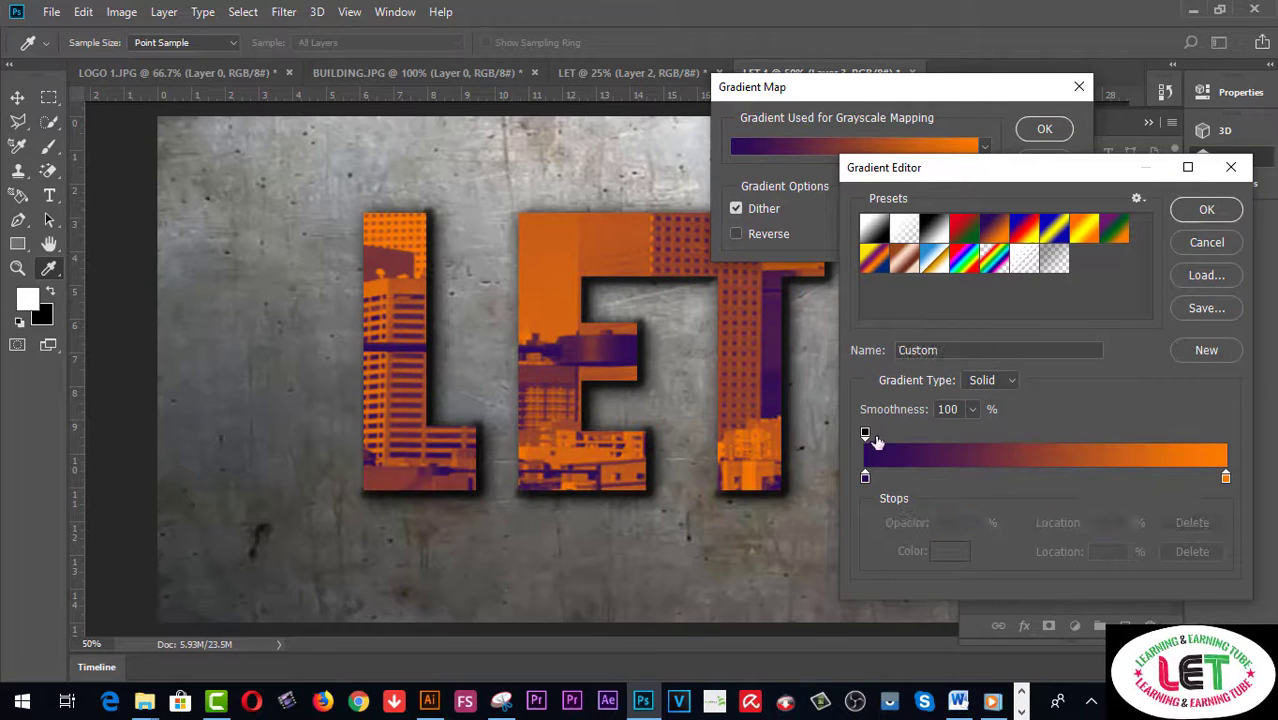
{"action": "left_click_drag", "start_coordinate": [865, 436], "coordinate": [948, 440]}
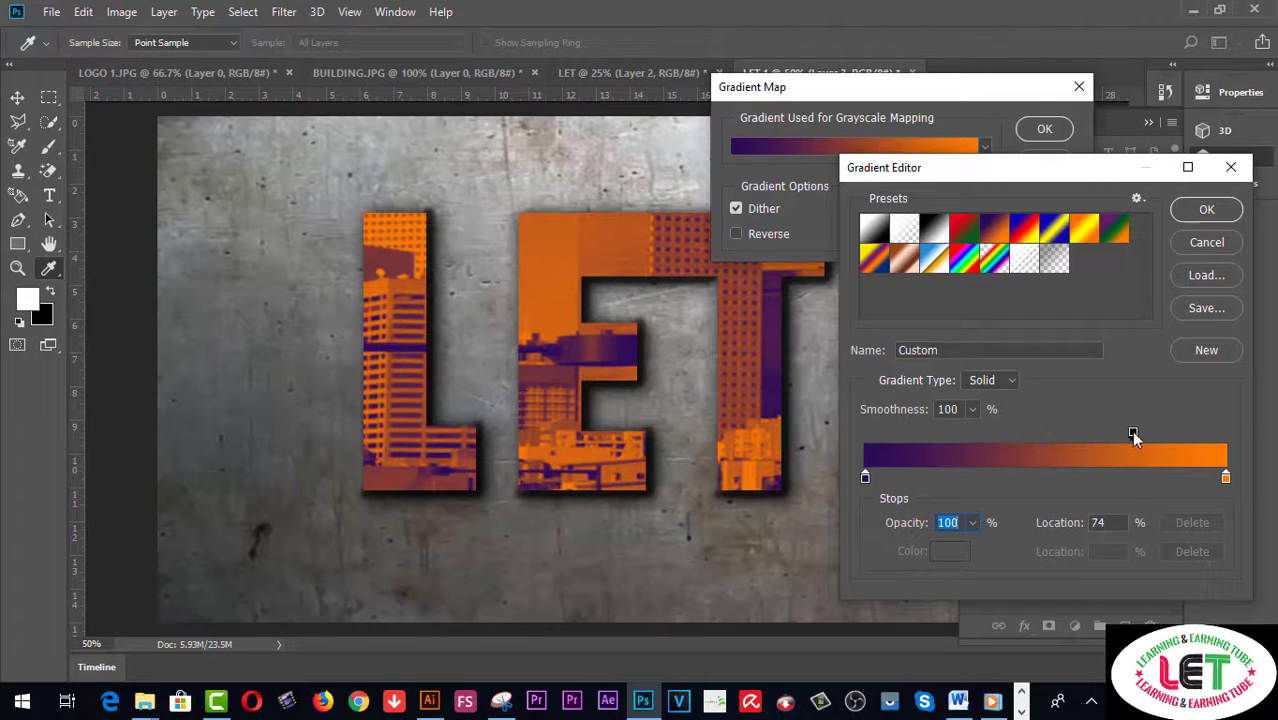
Step: Move the gradient's violet color stop to 12% and its opacity stop to 62%
{"action": "left_click_drag", "start_coordinate": [866, 478], "coordinate": [1022, 479]}
{"action": "left_click_drag", "start_coordinate": [1132, 433], "coordinate": [1087, 457]}
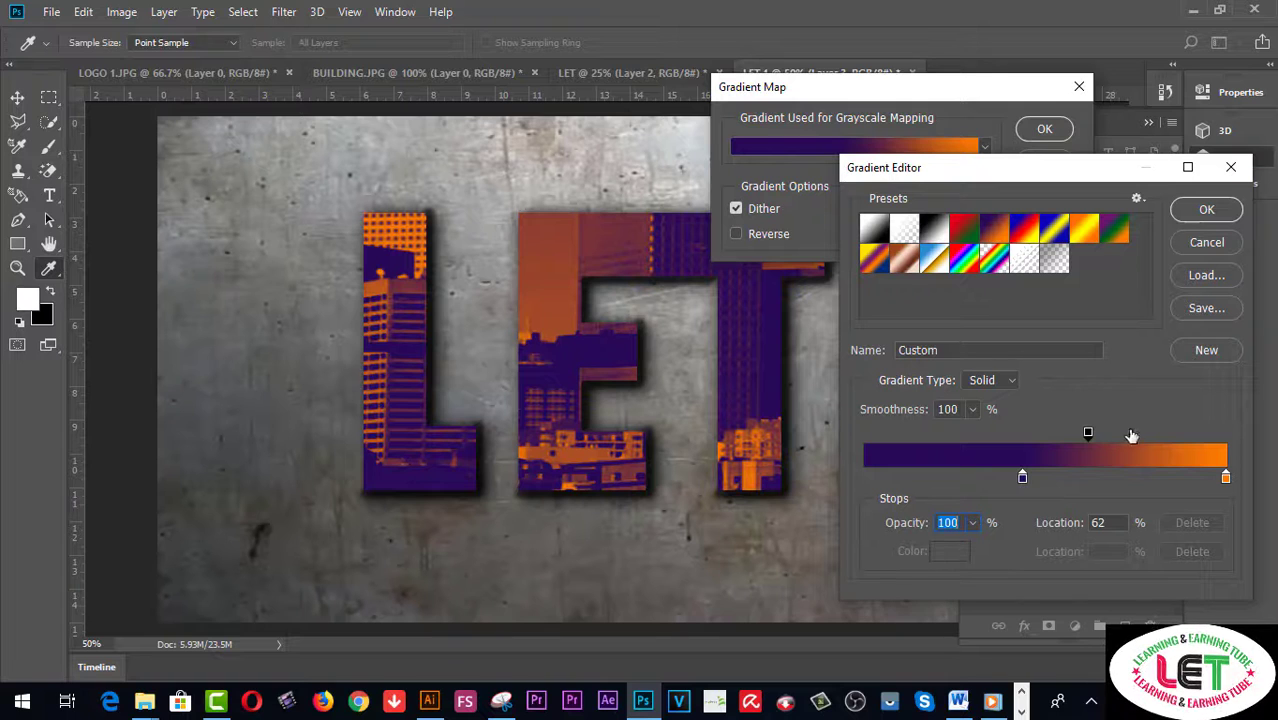
{"action": "left_click_drag", "start_coordinate": [1022, 479], "coordinate": [908, 480]}
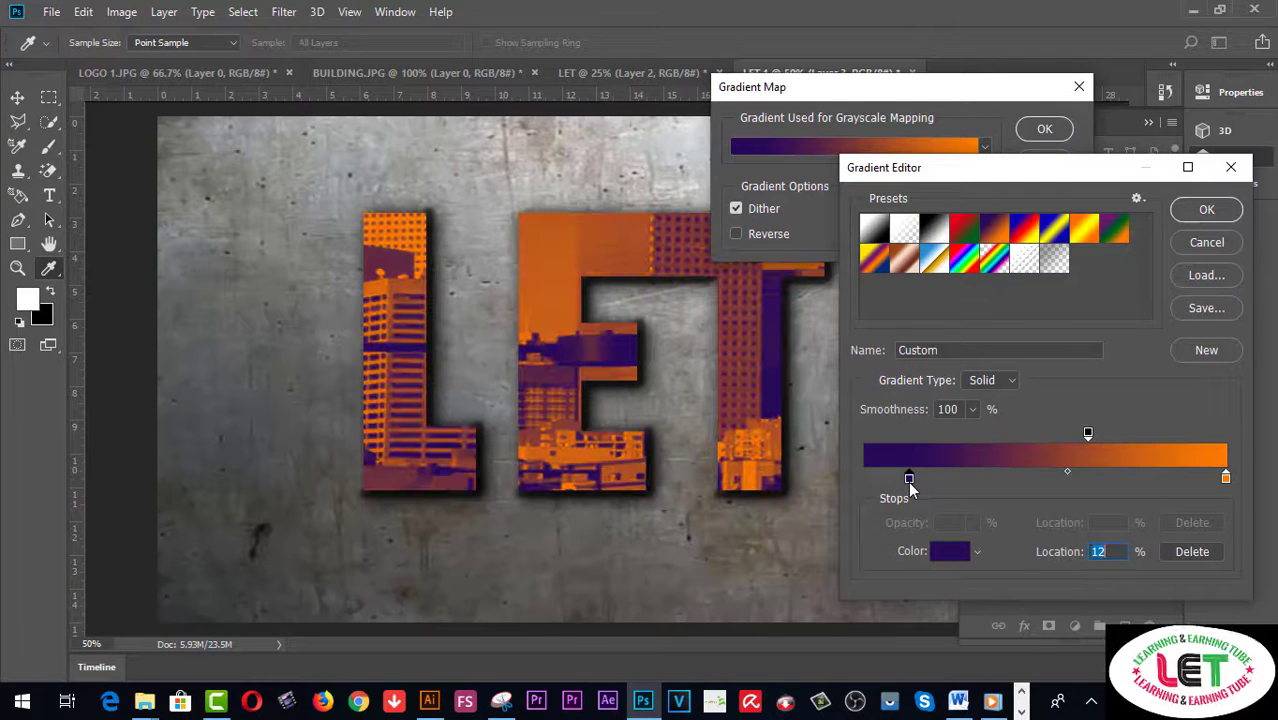
Step: Try gray #747474 as the color of the gradient's violet stop
{"action": "left_click", "coordinate": [948, 551]}
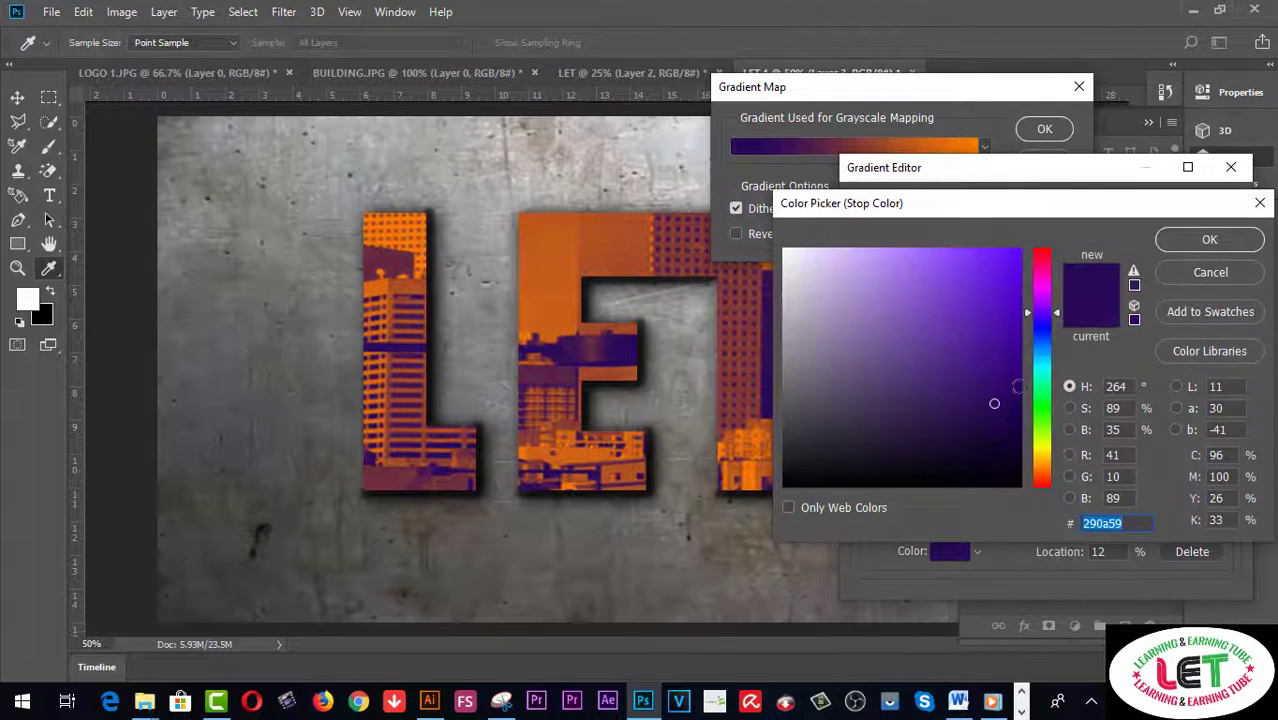
{"action": "left_click_drag", "start_coordinate": [1042, 268], "coordinate": [1034, 328]}
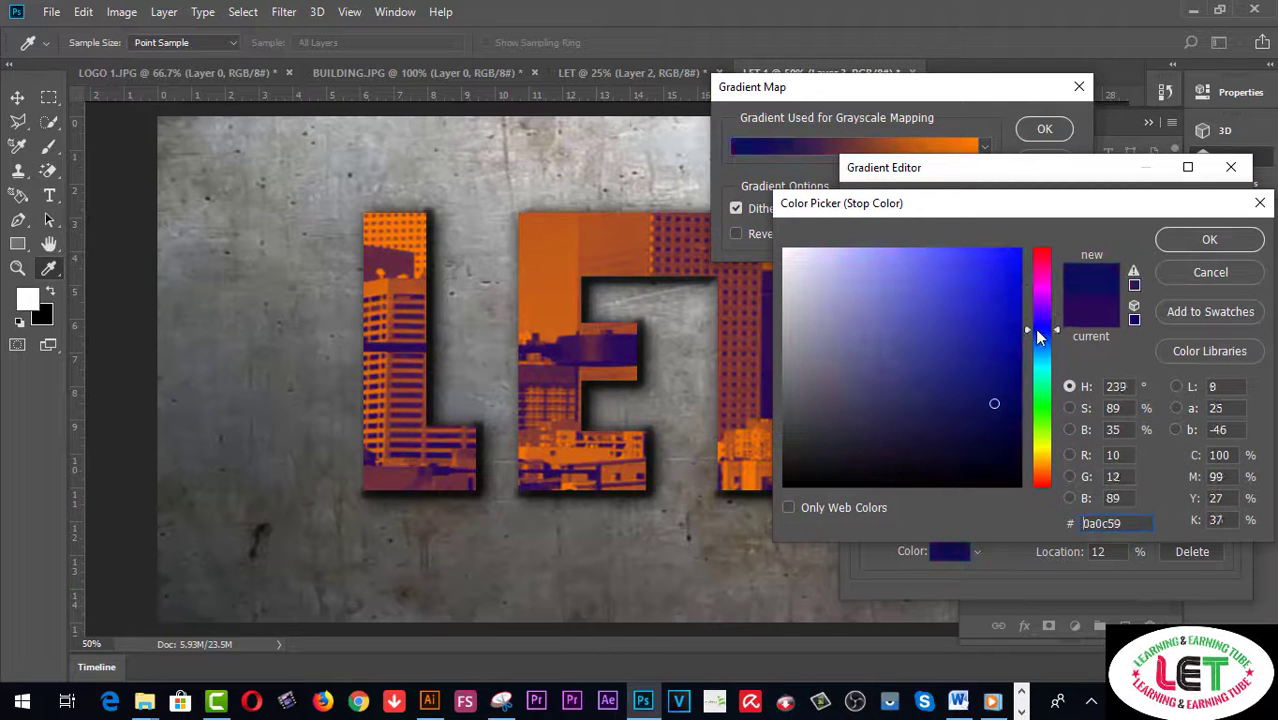
{"action": "left_click_drag", "start_coordinate": [800, 390], "coordinate": [784, 378]}
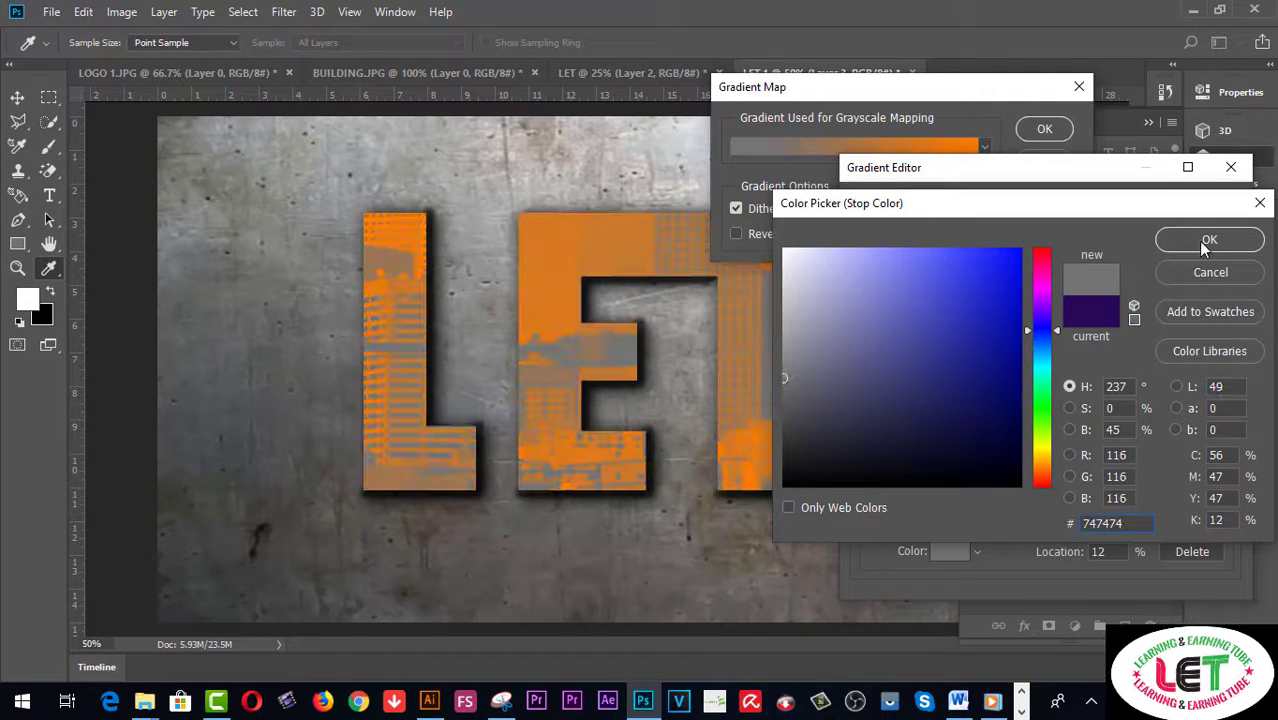
{"action": "left_click", "coordinate": [1207, 242]}
Step: Move the gradient's gray color stop to 38% and recolor it dark brown #332a23
{"action": "left_click_drag", "start_coordinate": [909, 478], "coordinate": [1013, 476]}
{"action": "left_click", "coordinate": [1091, 448]}
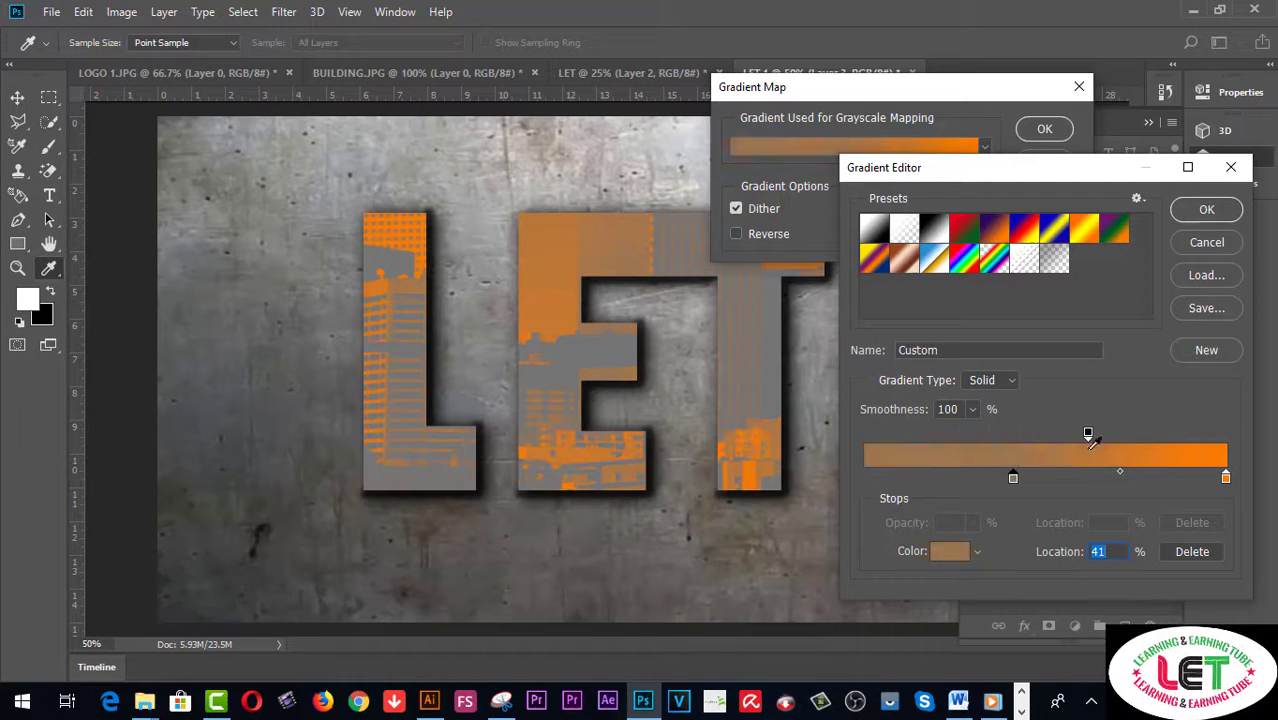
{"action": "left_click", "coordinate": [1065, 436]}
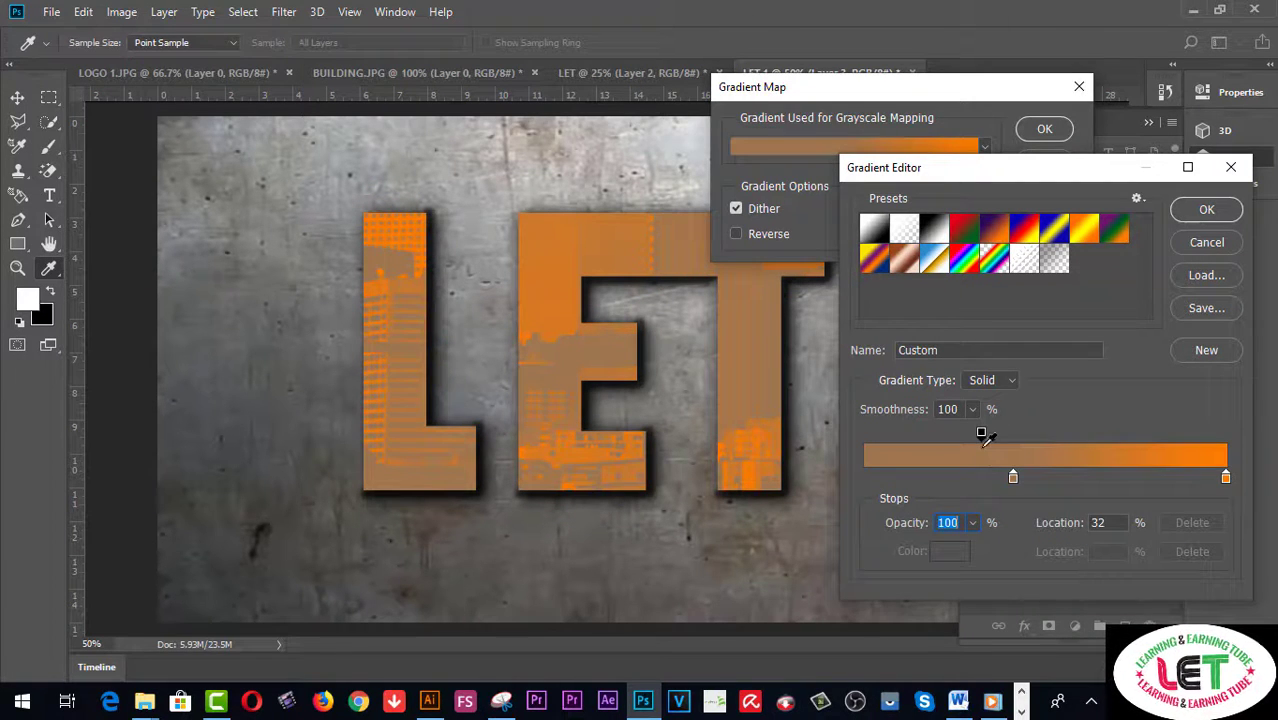
{"action": "left_click_drag", "start_coordinate": [1013, 477], "coordinate": [937, 478]}
{"action": "left_click", "coordinate": [945, 553]}
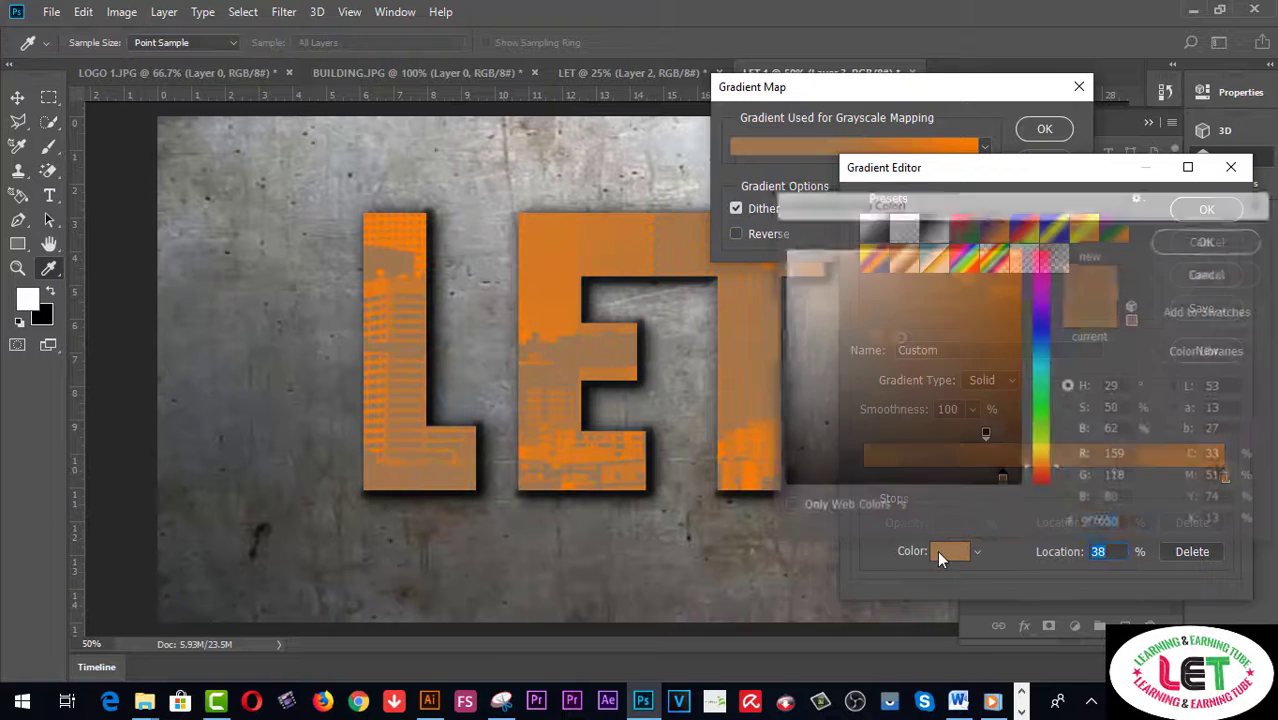
{"action": "left_click_drag", "start_coordinate": [878, 432], "coordinate": [860, 439]}
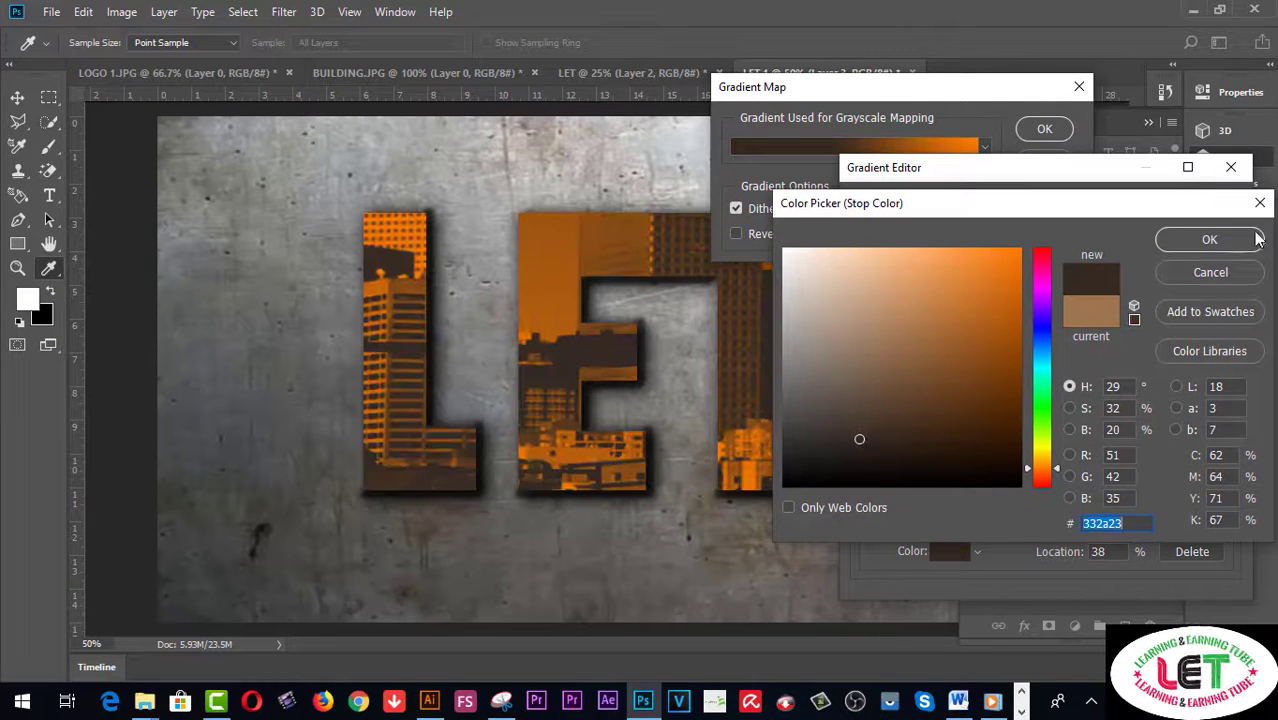
{"action": "left_click", "coordinate": [1209, 240]}
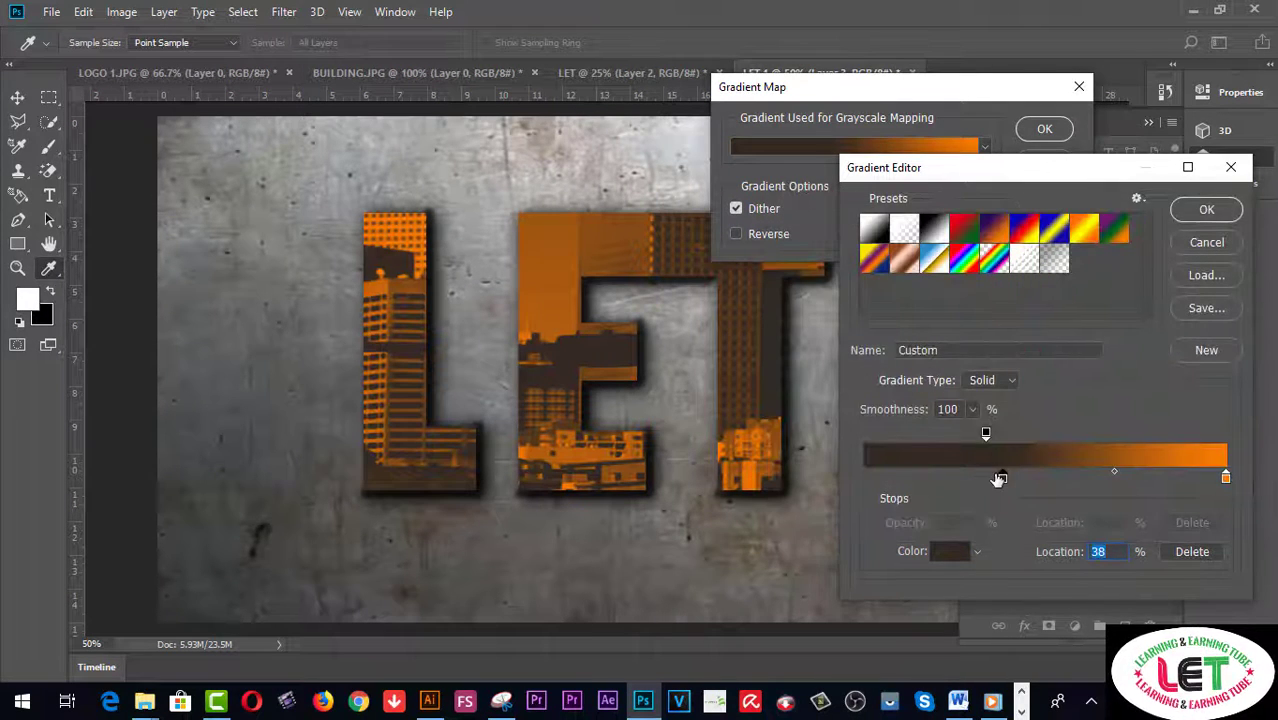
Step: Move the dark brown color stop to 33% and the opacity stop to 35%, and apply the gradient map
{"action": "mouse_move", "coordinate": [1005, 480]}
{"action": "left_mouse_down"}
{"action": "mouse_move", "coordinate": [1077, 478]}
{"action": "mouse_move", "coordinate": [986, 490]}
{"action": "left_mouse_up"}
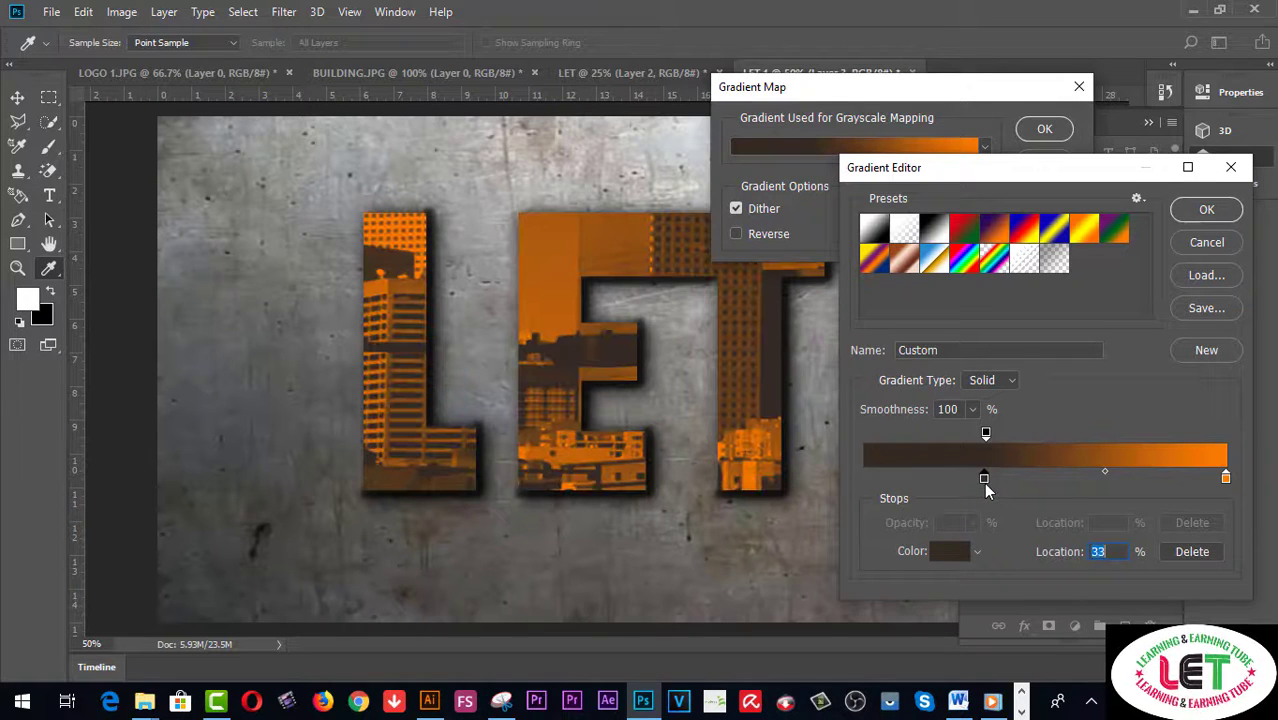
{"action": "left_click_drag", "start_coordinate": [985, 438], "coordinate": [992, 438]}
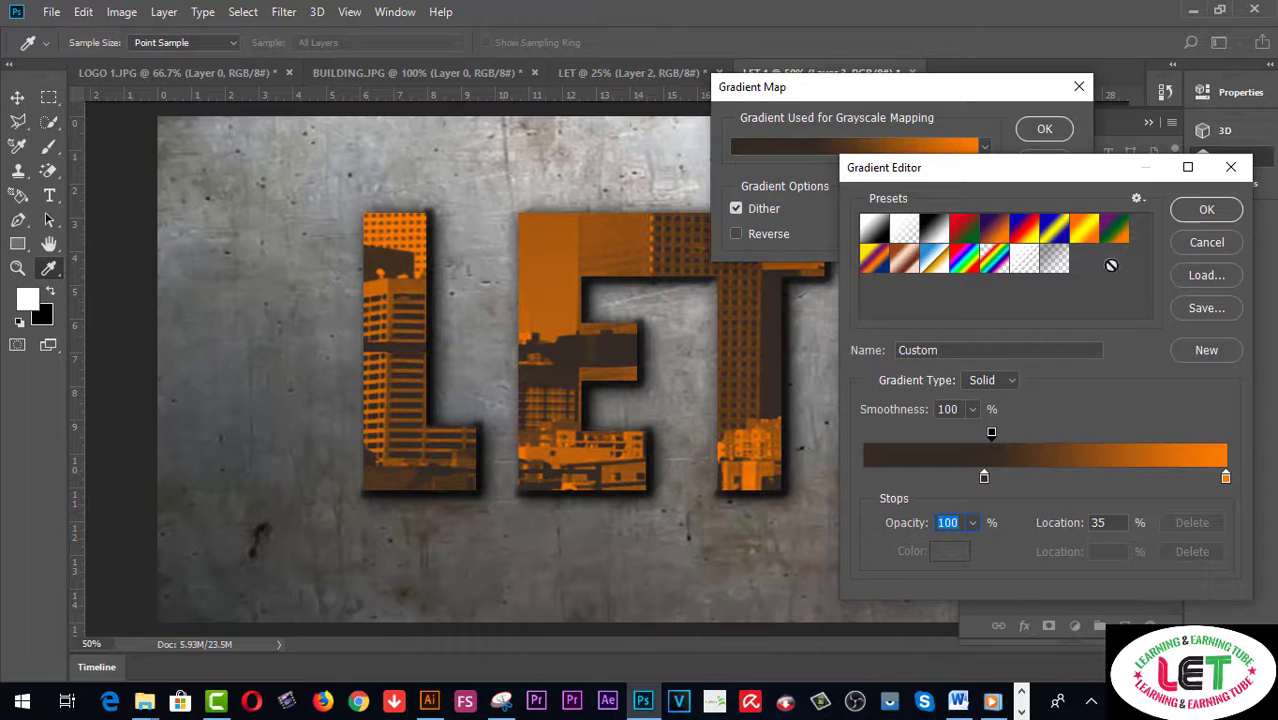
{"action": "left_click", "coordinate": [1207, 210]}
{"action": "left_click", "coordinate": [1043, 129]}
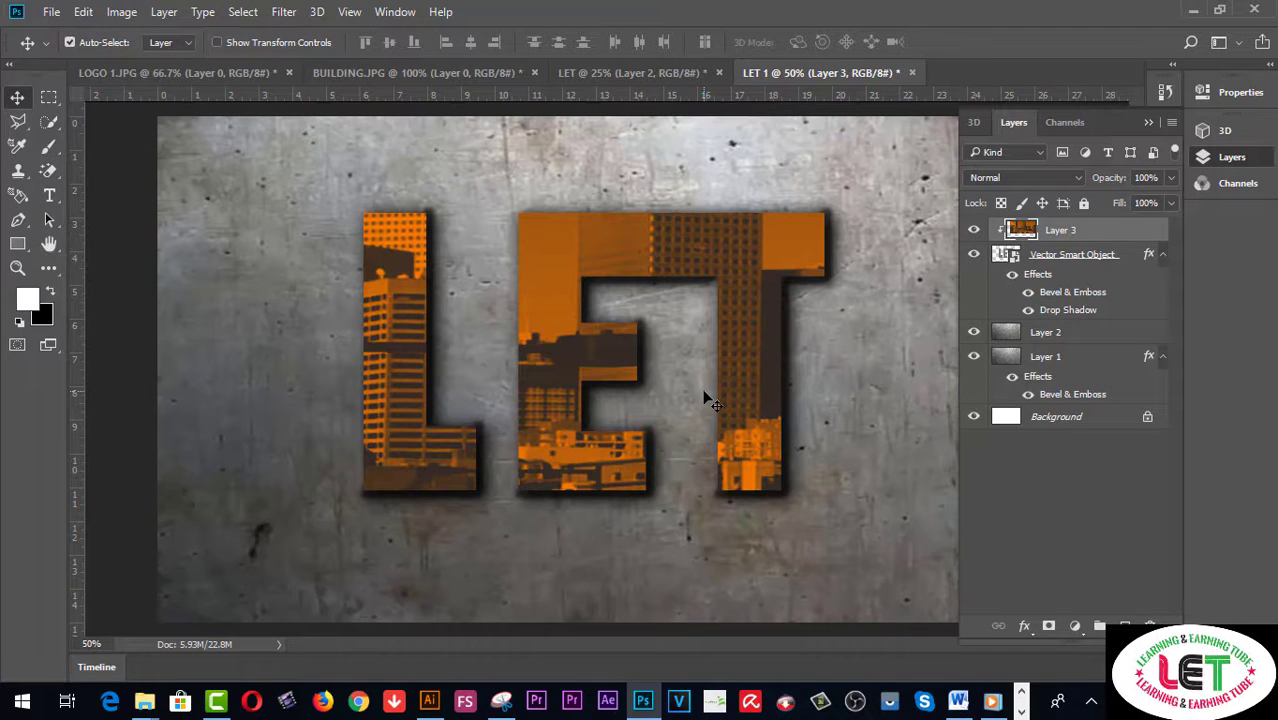
Step: Unlock the Background layer, and hide and reshow the lettering and the building photo to check their effect
{"action": "left_click", "coordinate": [1147, 420]}
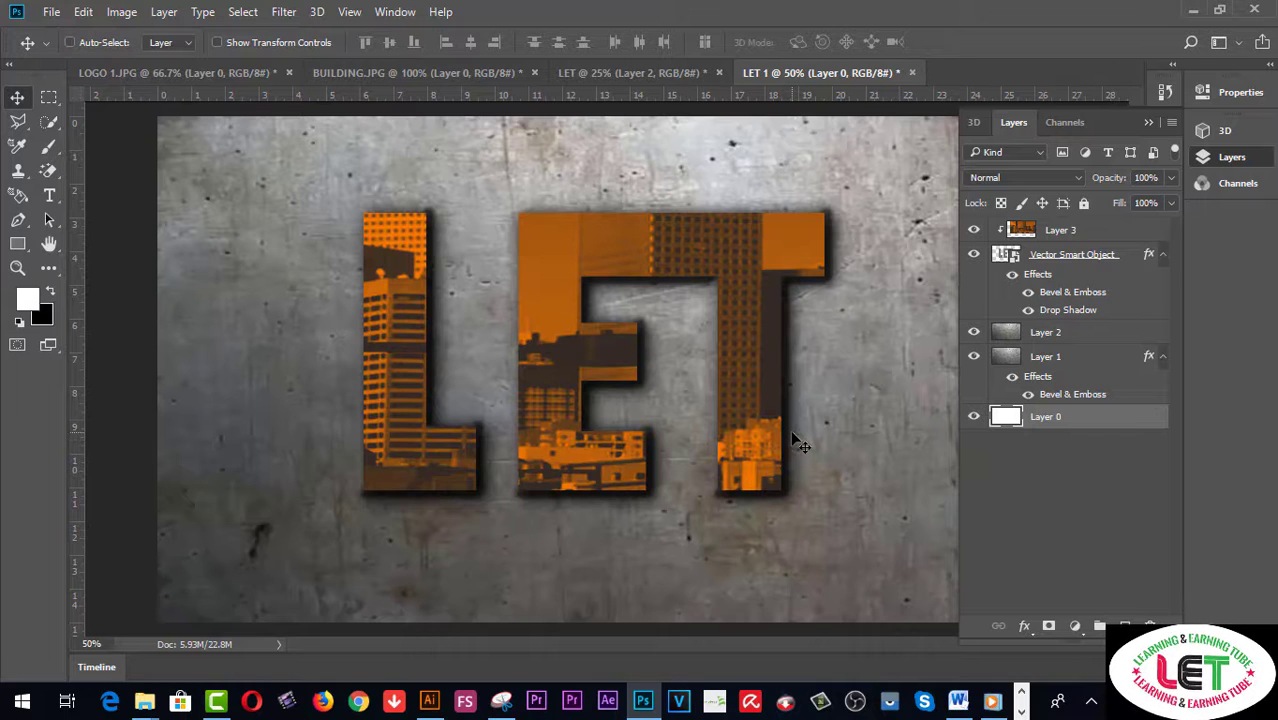
{"action": "key", "text": "ctrl+minus"}
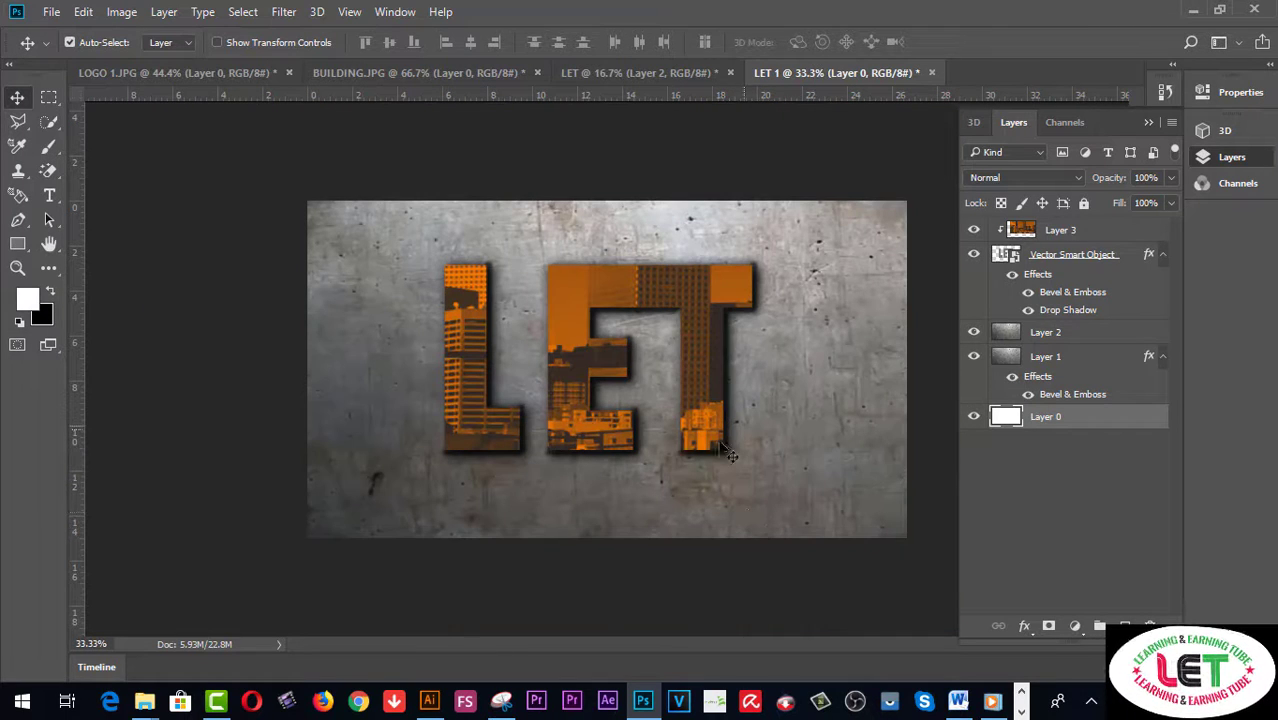
{"action": "left_click", "coordinate": [978, 261]}
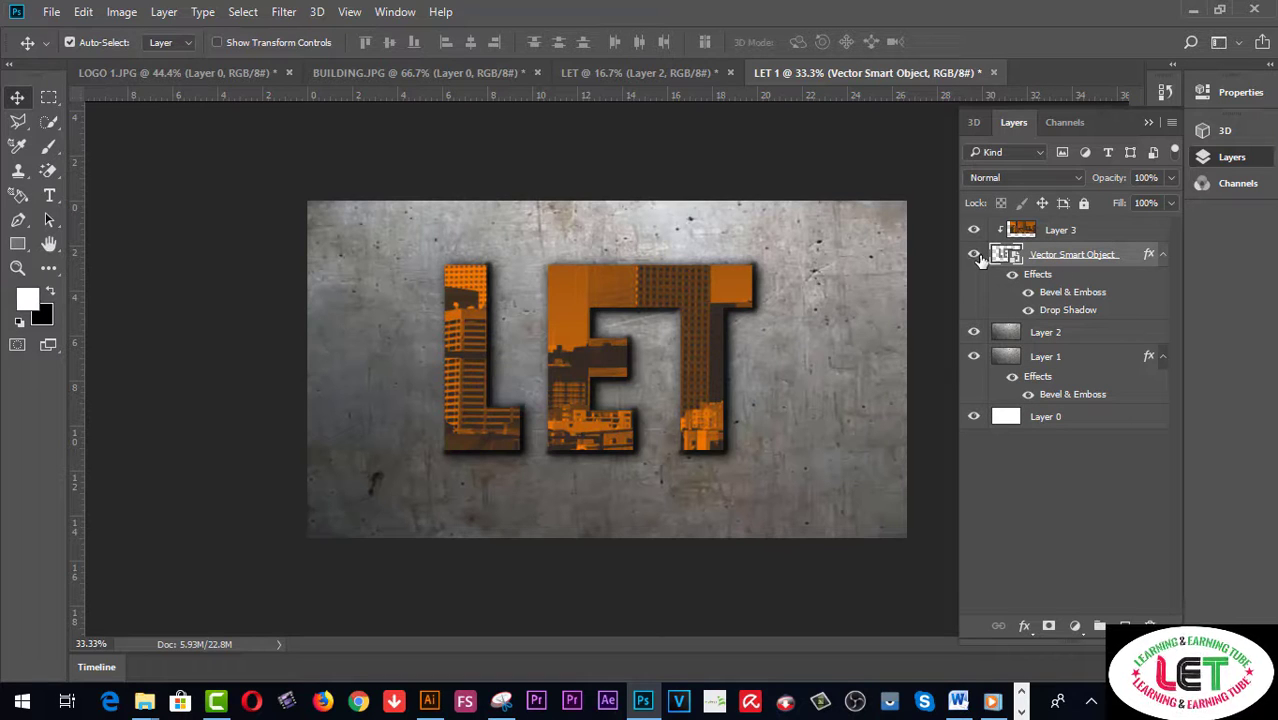
{"action": "left_click", "coordinate": [974, 255]}
{"action": "left_click", "coordinate": [974, 254]}
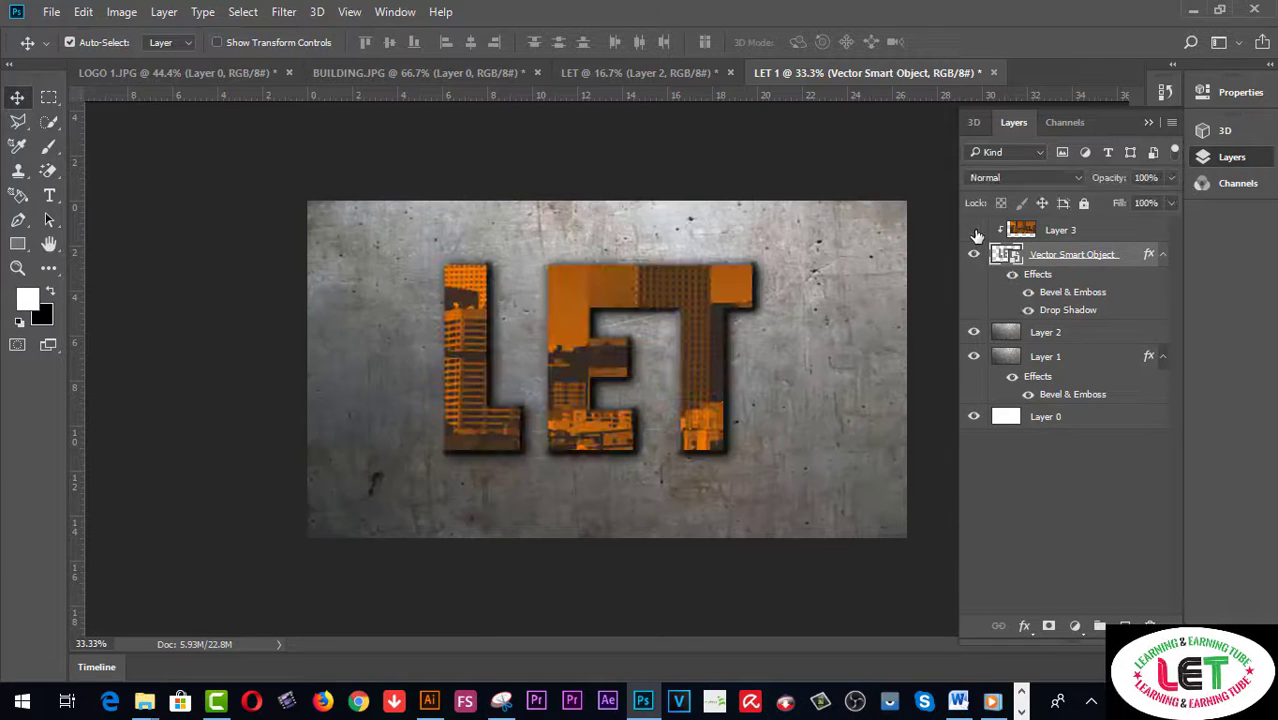
{"action": "left_click", "coordinate": [974, 231]}
{"action": "left_click", "coordinate": [974, 231]}
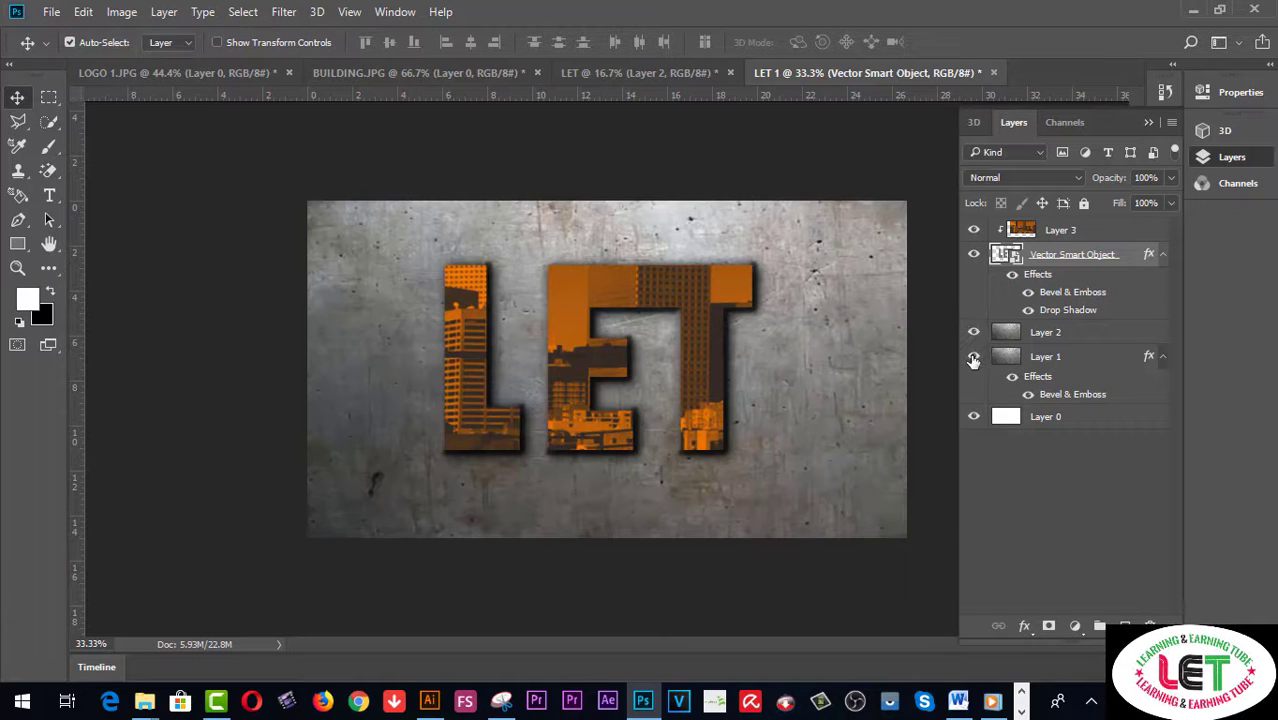
{"action": "key", "text": "b"}
{"action": "key", "text": "ctrl+plus"}
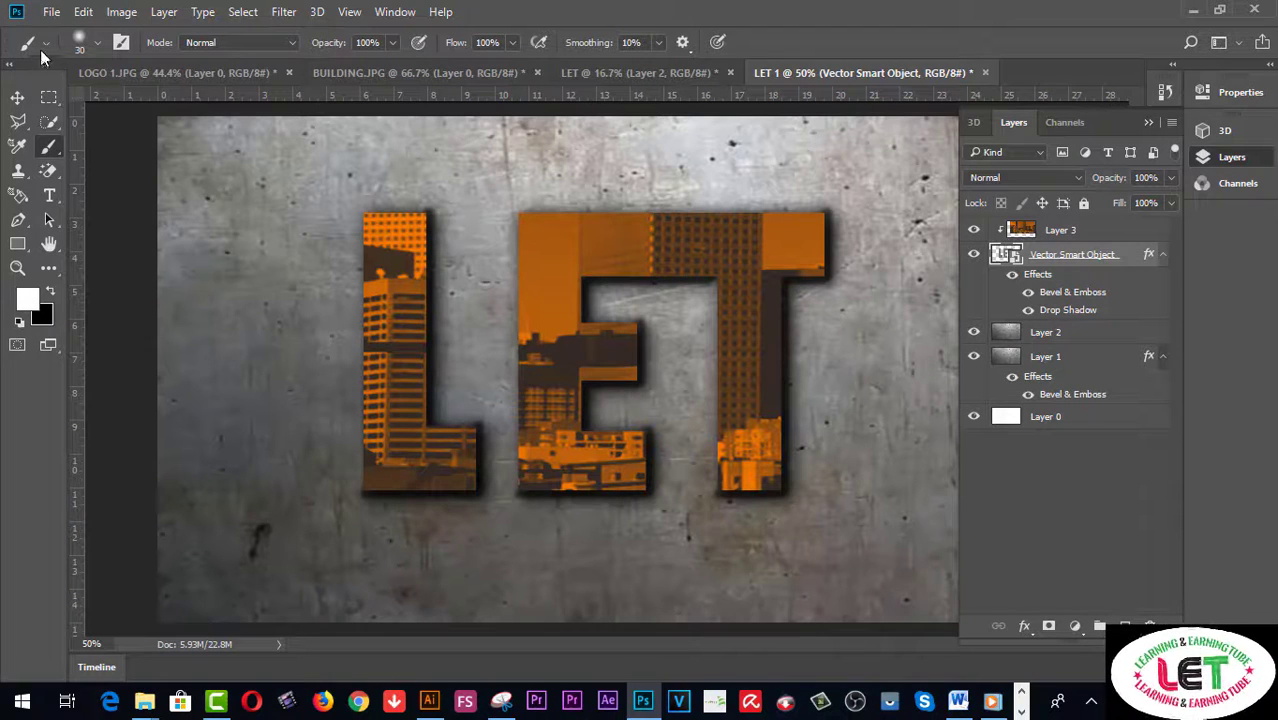
Step: Start saving the document under a new name and enter LETLOGO MOCKUP as the file name
{"action": "left_click", "coordinate": [50, 12]}
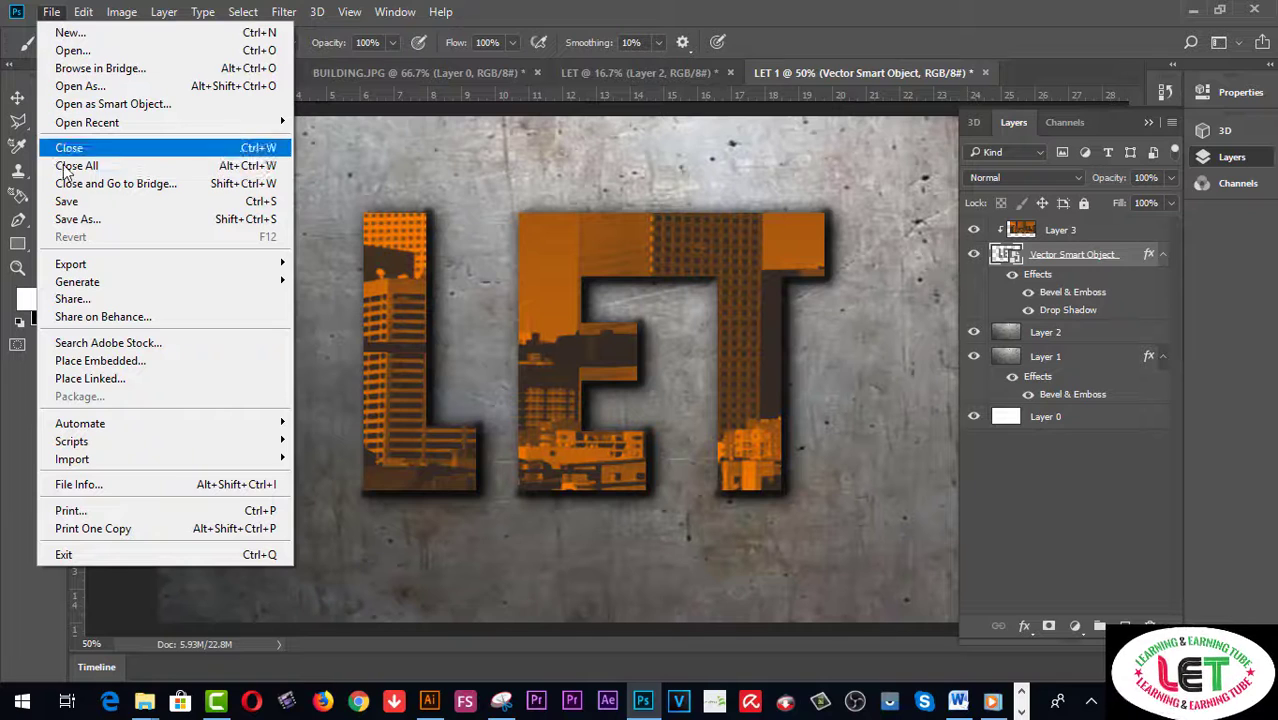
{"action": "left_click", "coordinate": [65, 220]}
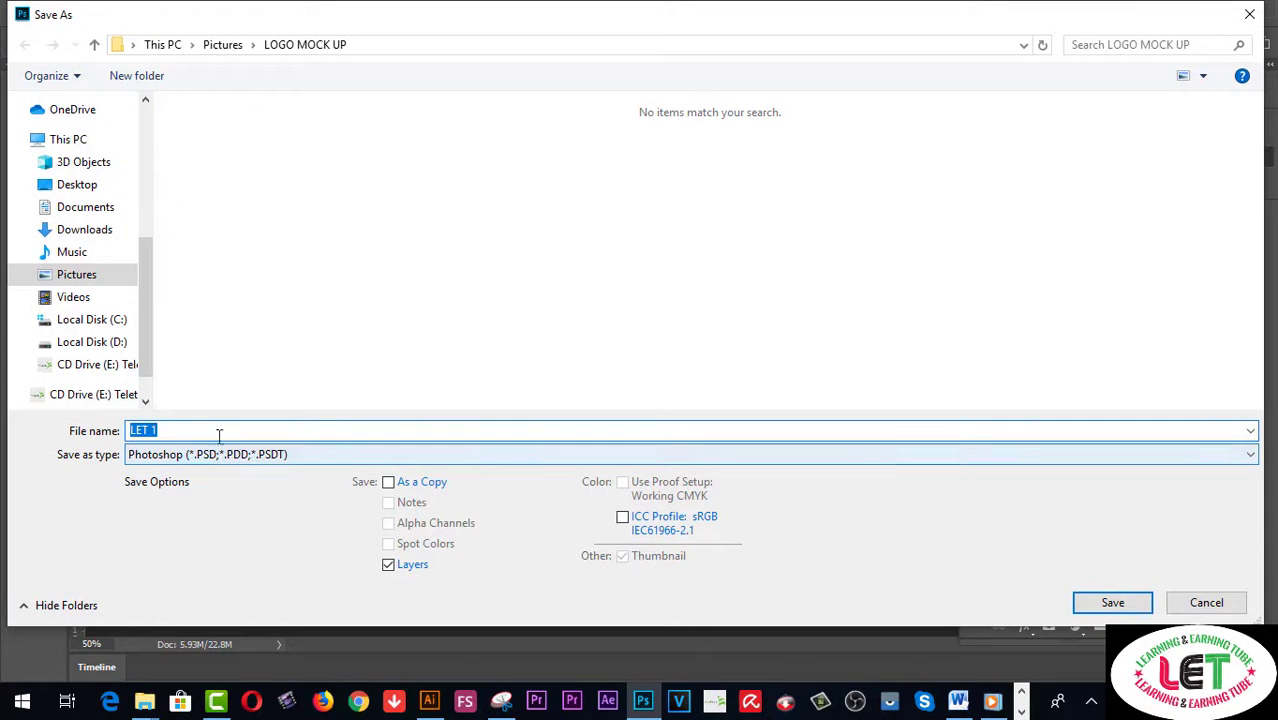
{"action": "left_click", "coordinate": [155, 428]}
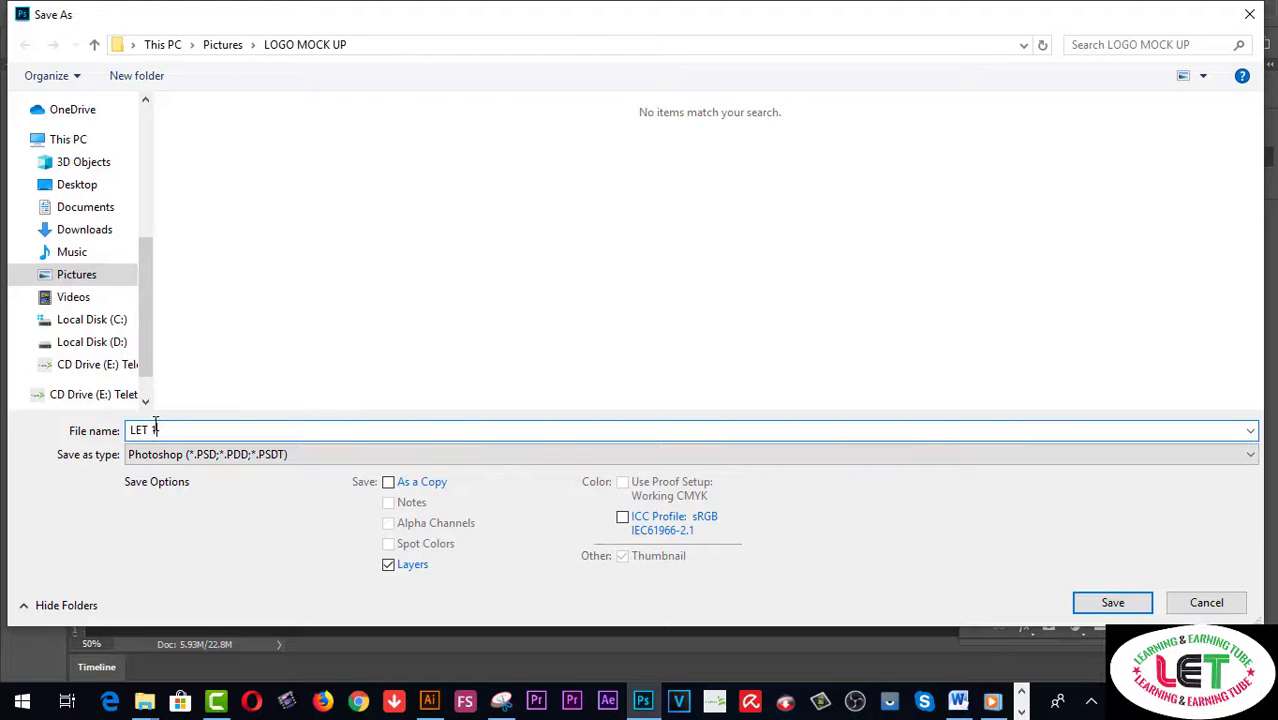
{"action": "key", "text": "BackSpace"}
{"action": "key", "text": "BackSpace"}
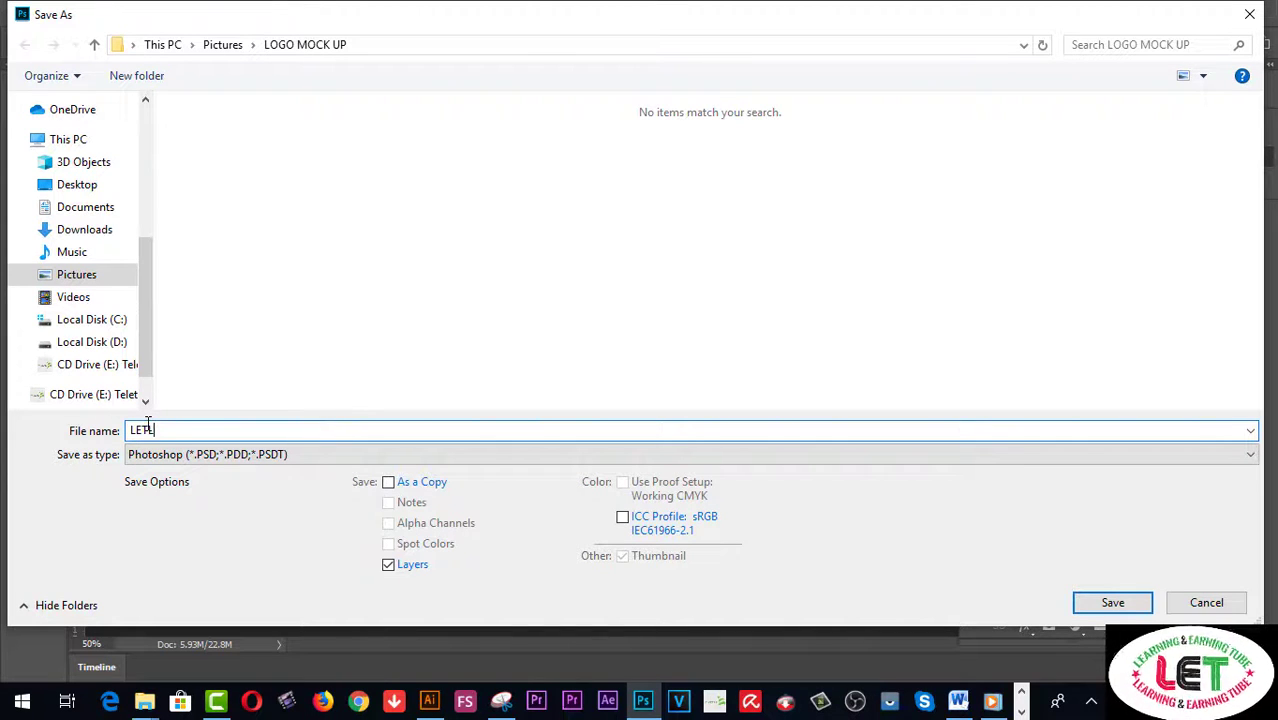
{"action": "type", "text": "LOGO MO"}
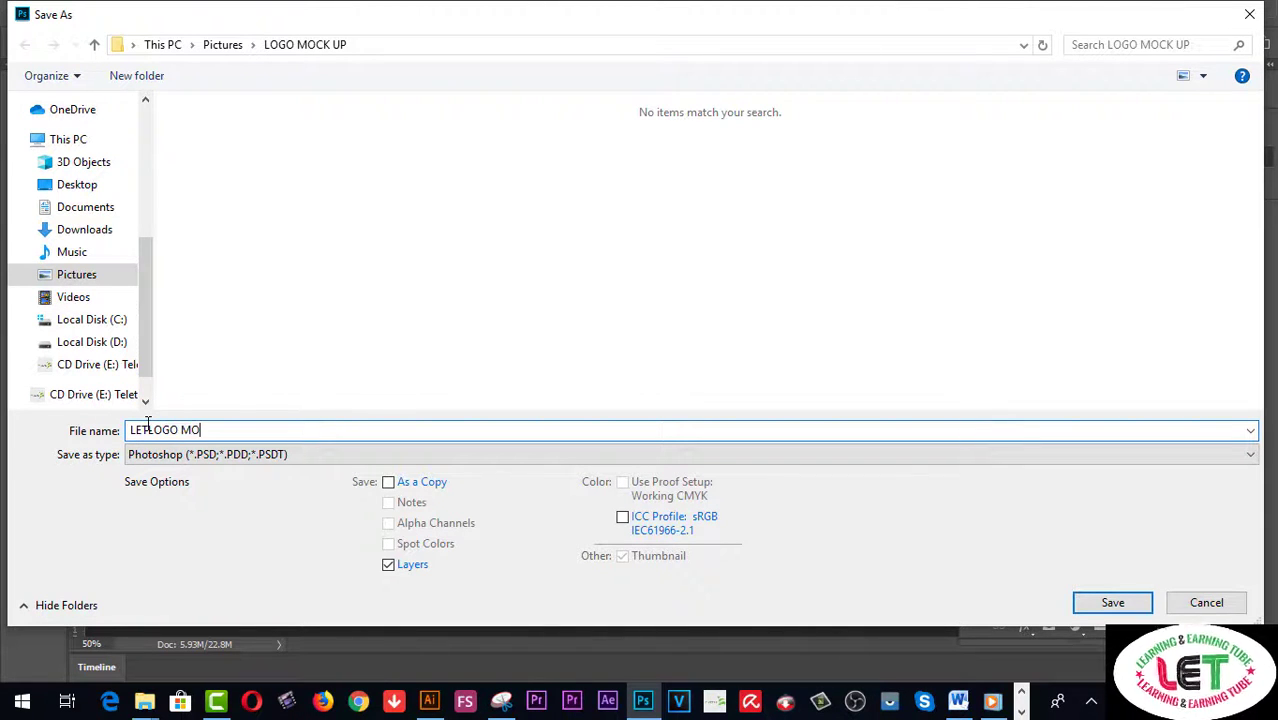
{"action": "type", "text": "C"}
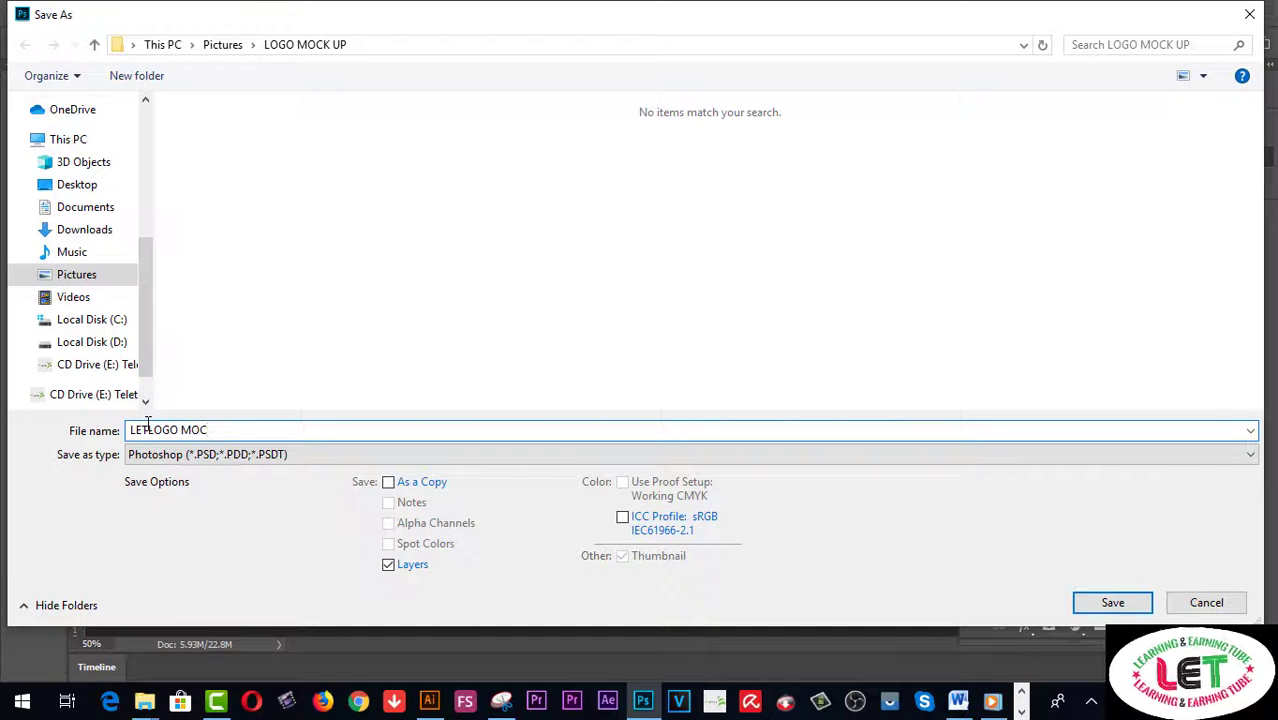
{"action": "type", "text": "KUP"}
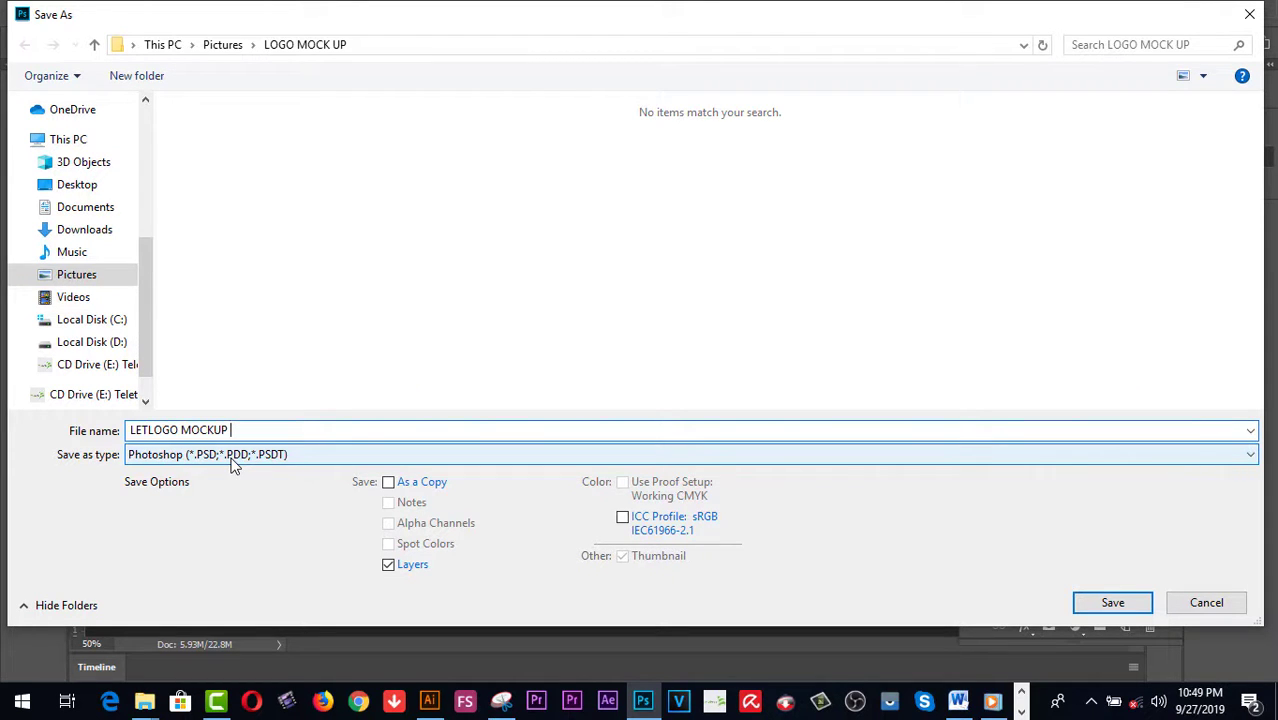
Step: Save the file in Photoshop format in the My ILLUSTRATOR dESIGN folder under Pictures, accepting the format options
{"action": "left_click", "coordinate": [56, 277]}
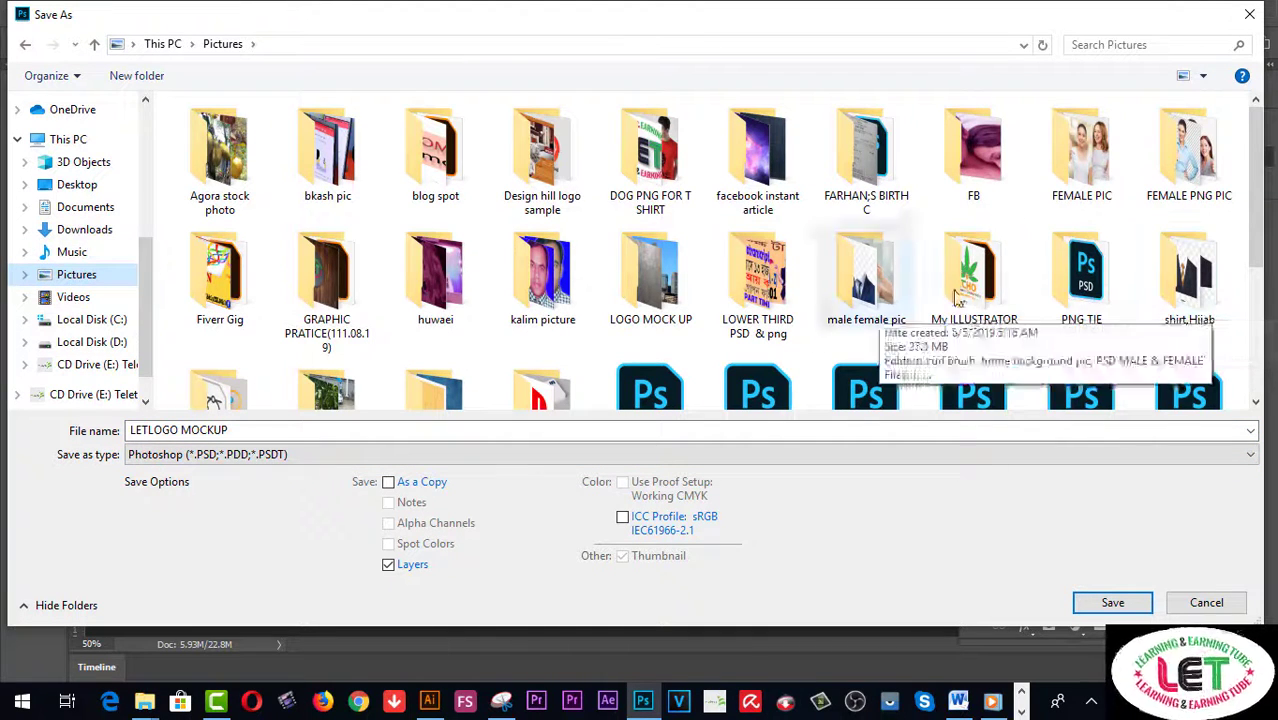
{"action": "scroll", "coordinate": [960, 260], "scroll_direction": "down", "scroll_amount": 2}
{"action": "scroll", "coordinate": [958, 258], "scroll_direction": "up", "scroll_amount": 2}
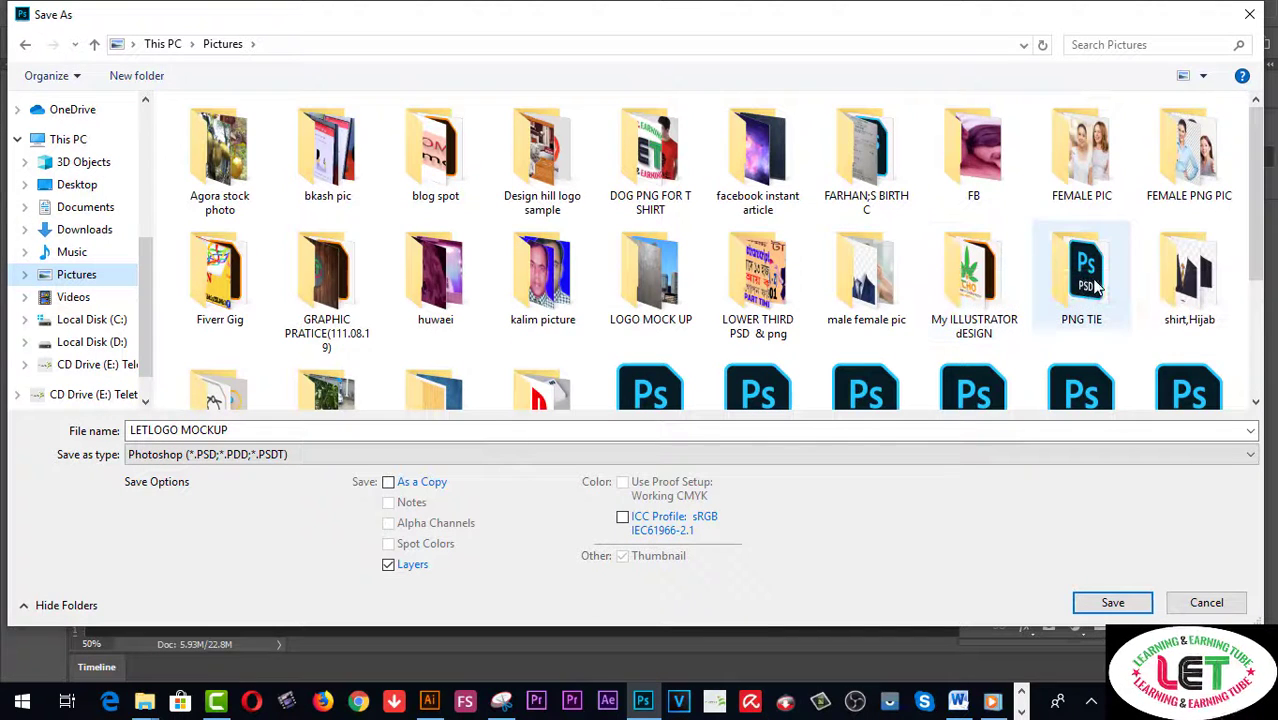
{"action": "left_click", "coordinate": [974, 275]}
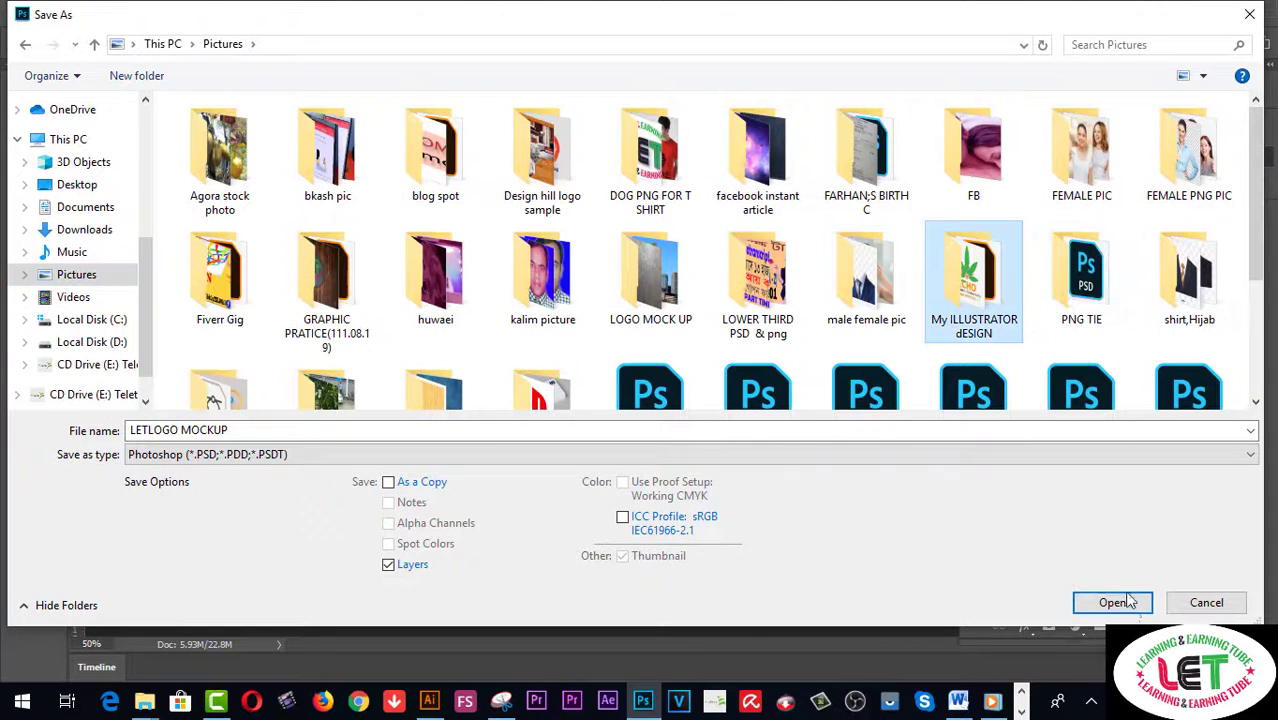
{"action": "left_click", "coordinate": [1136, 606]}
{"action": "left_click", "coordinate": [1133, 603]}
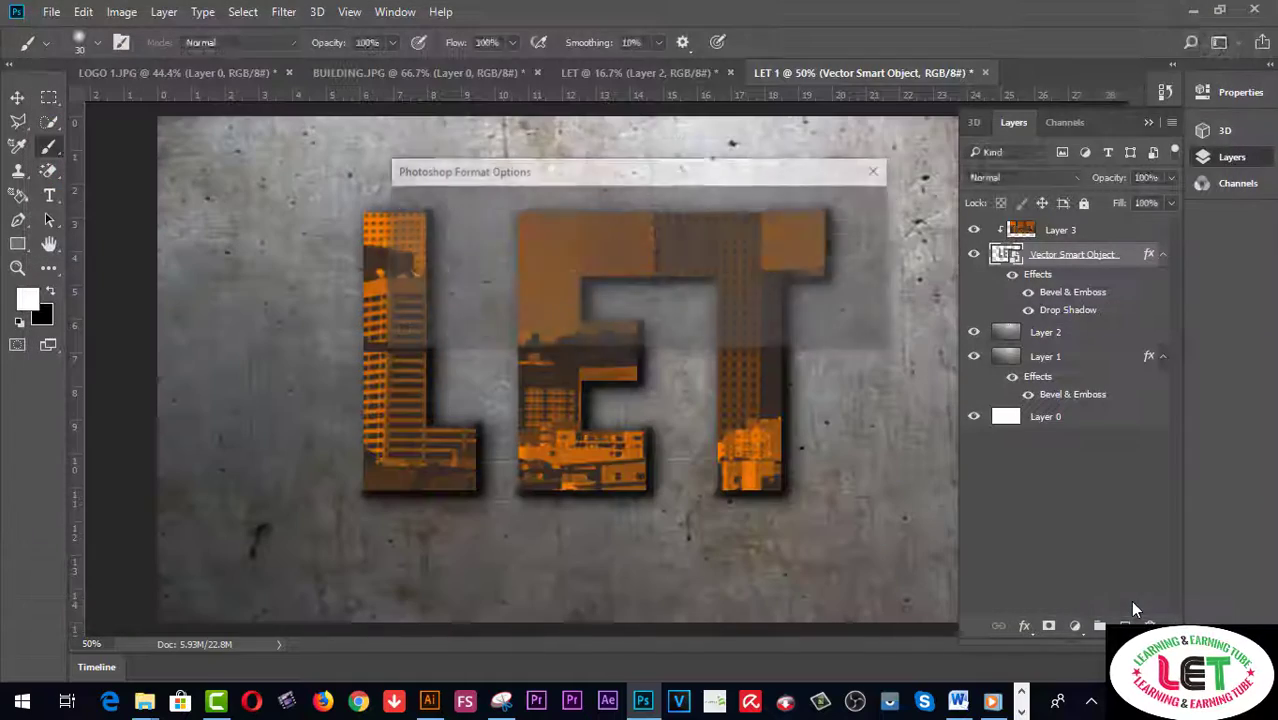
{"action": "left_click", "coordinate": [868, 208]}
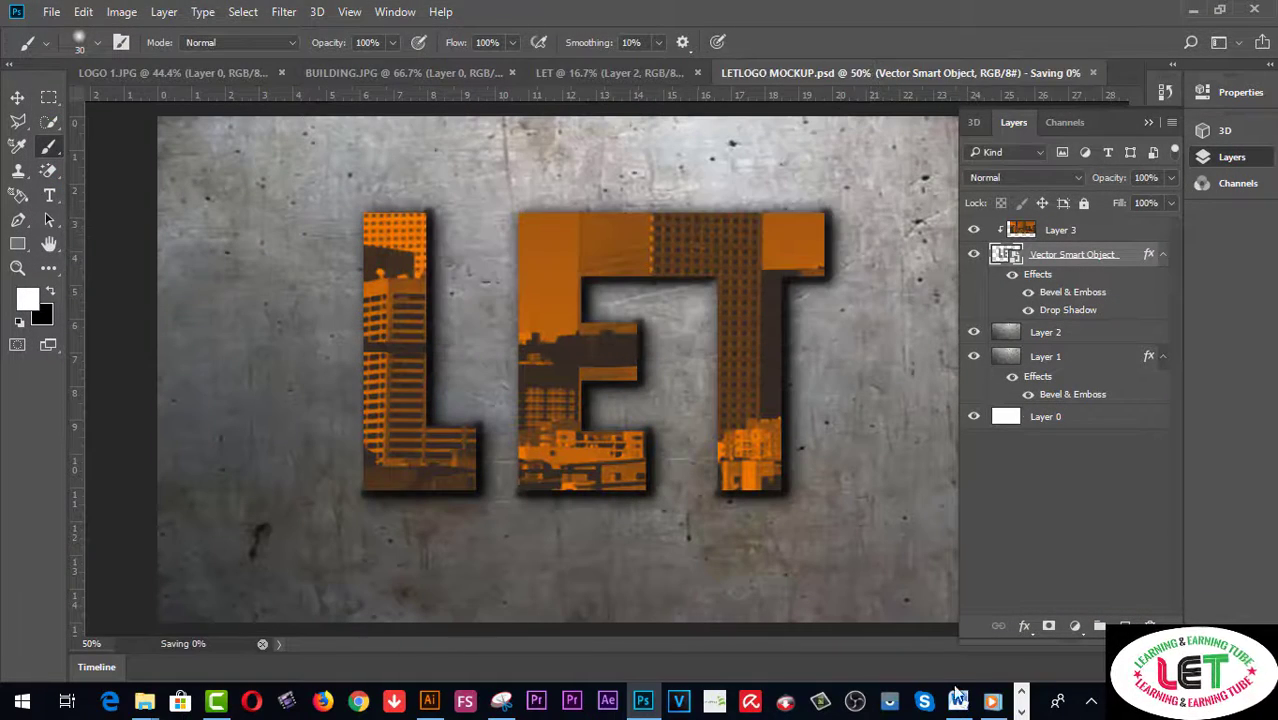
Step: Export the logo mockup for the web as a PNG-24 image named LETLOGO-MOCKUP 2 on the Desktop
{"action": "left_click", "coordinate": [51, 14]}
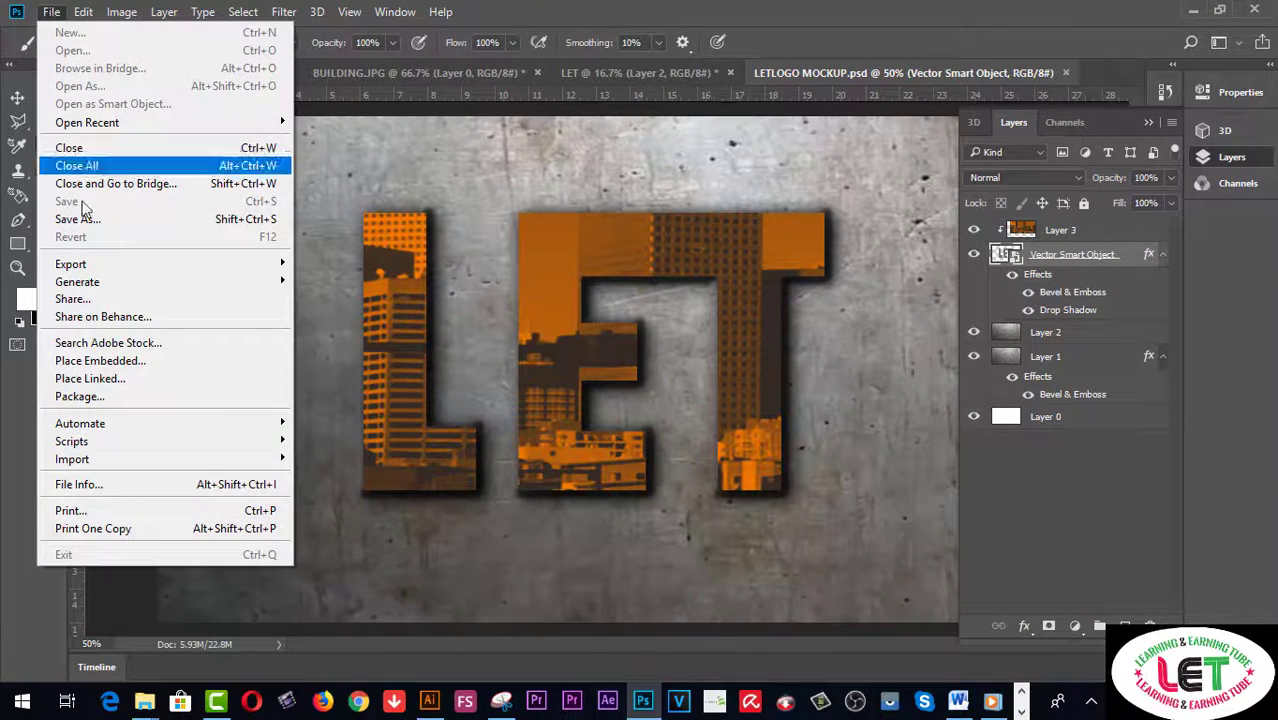
{"action": "mouse_move", "coordinate": [92, 268]}
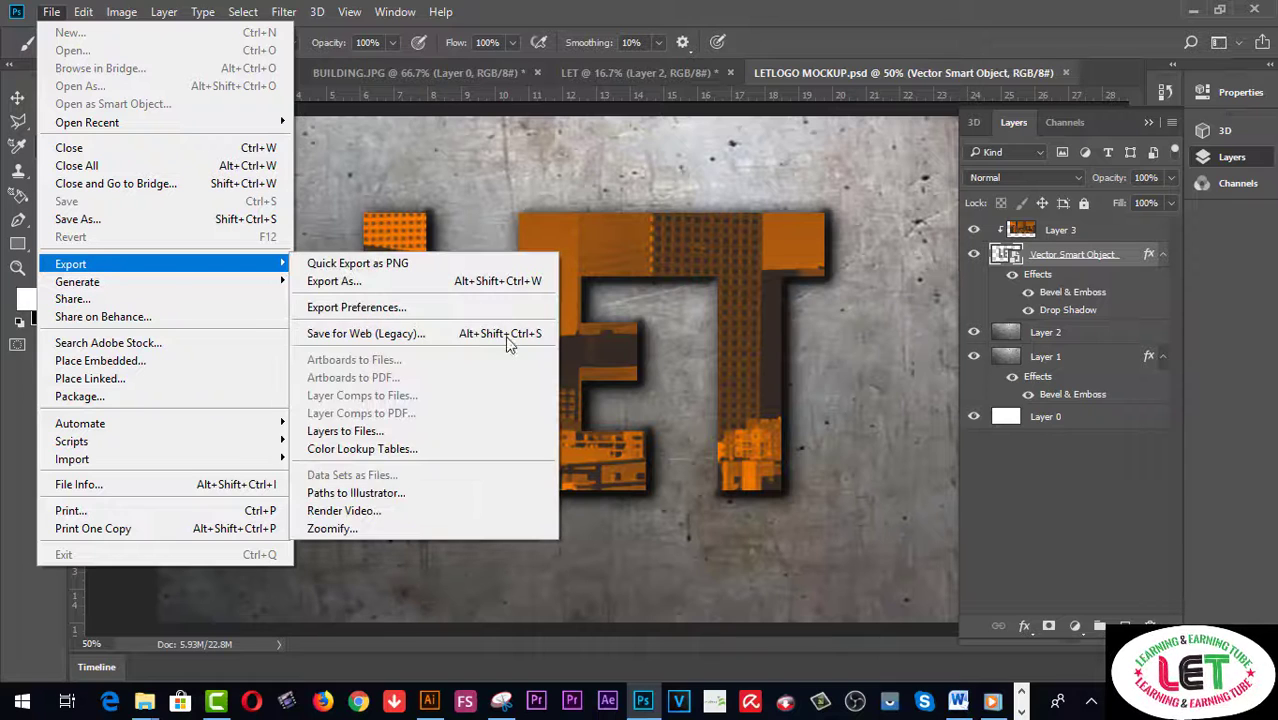
{"action": "left_click", "coordinate": [410, 336]}
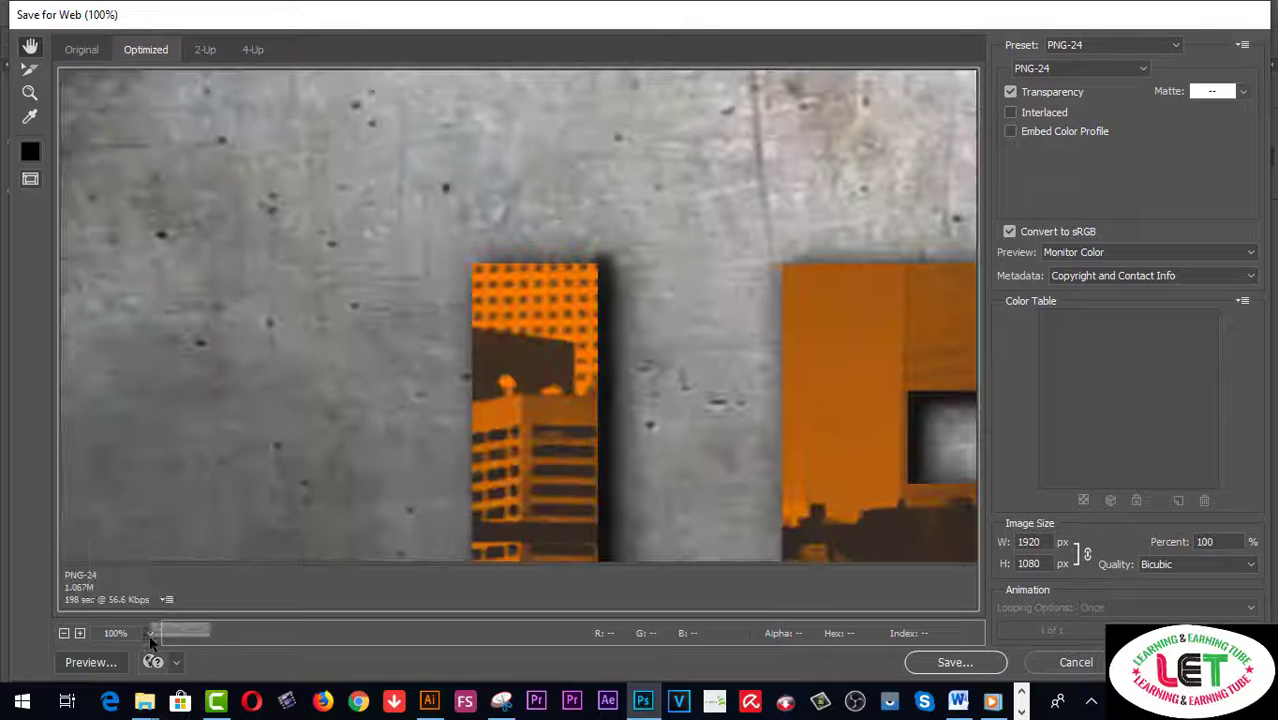
{"action": "left_click", "coordinate": [150, 634]}
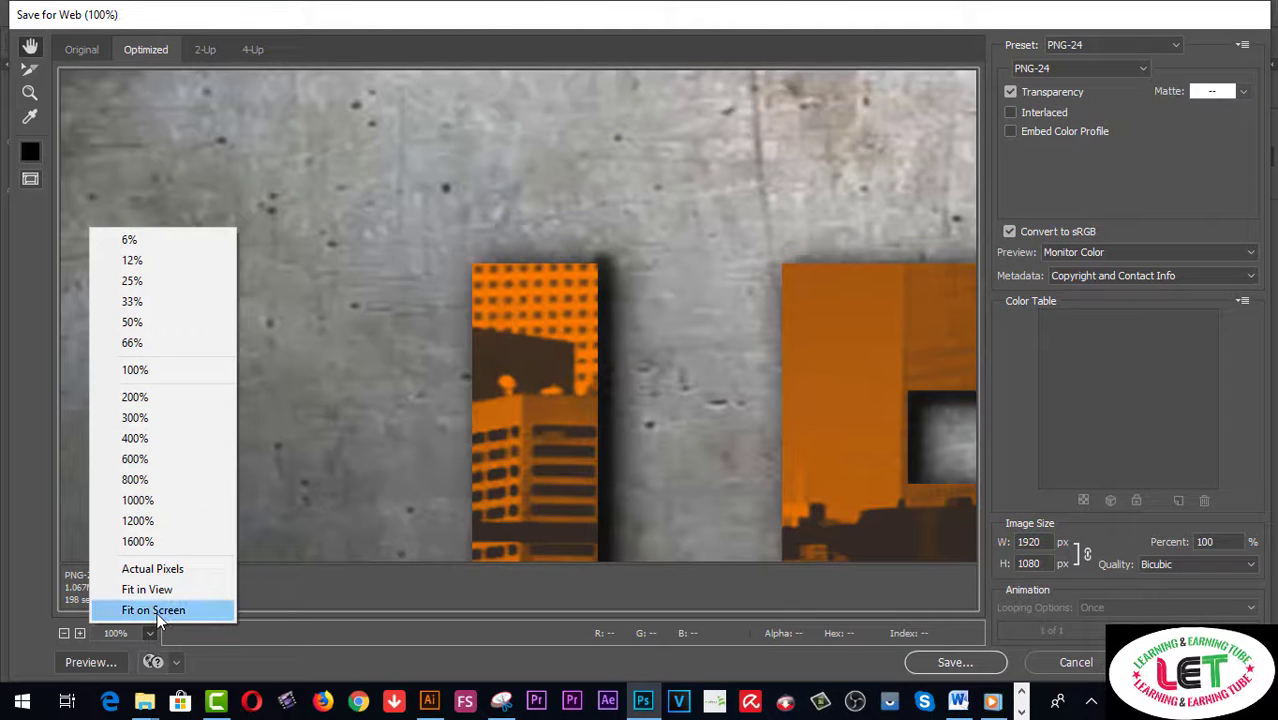
{"action": "left_click", "coordinate": [155, 611]}
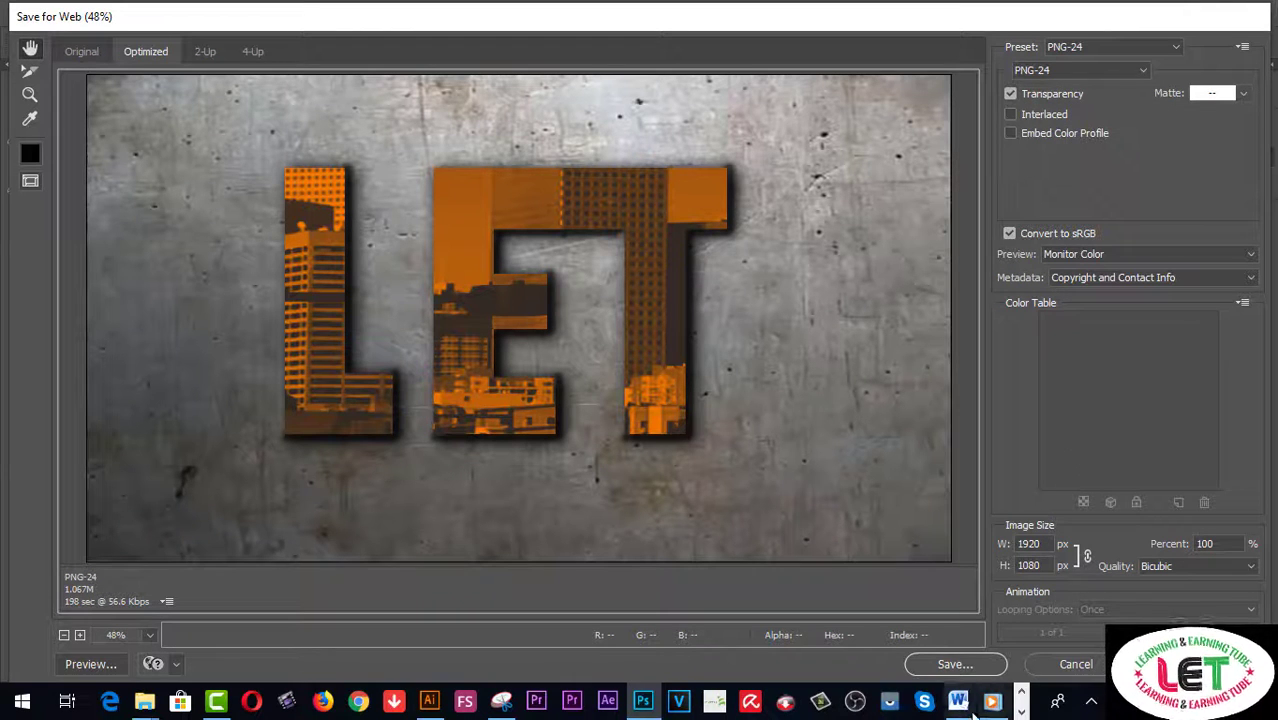
{"action": "left_click", "coordinate": [958, 667]}
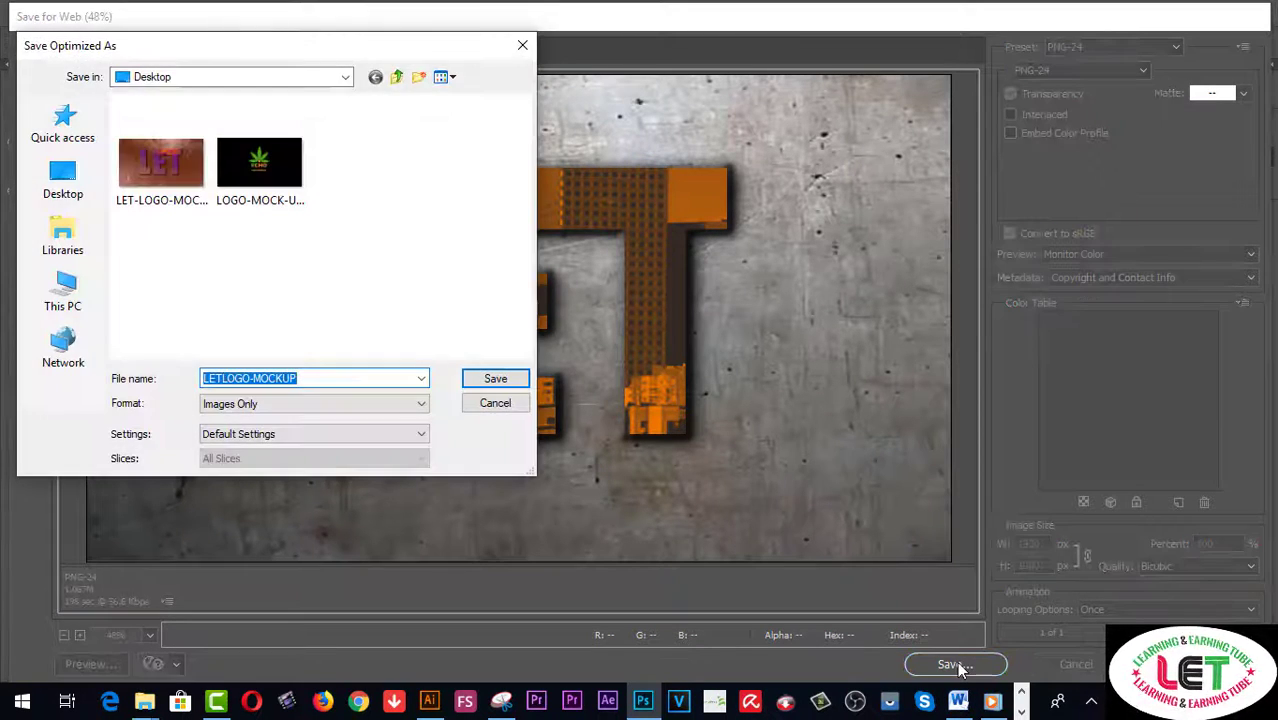
{"action": "left_click", "coordinate": [309, 378]}
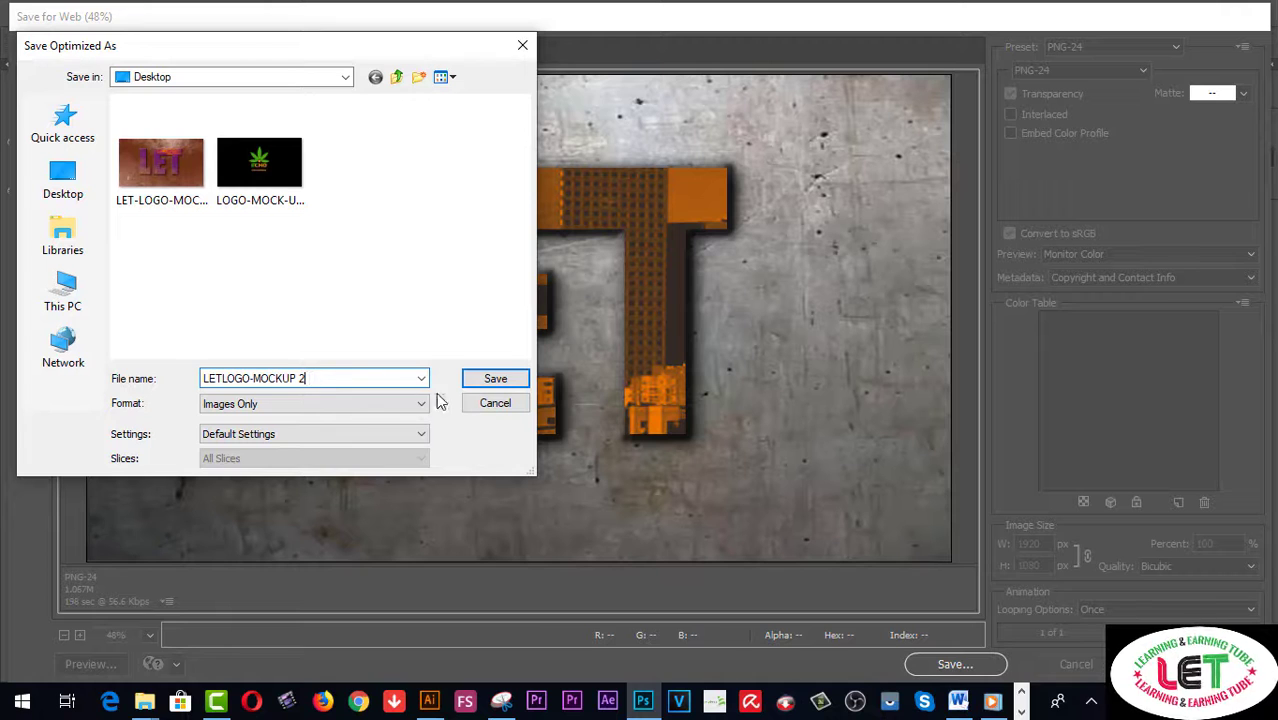
{"action": "left_click", "coordinate": [485, 378]}
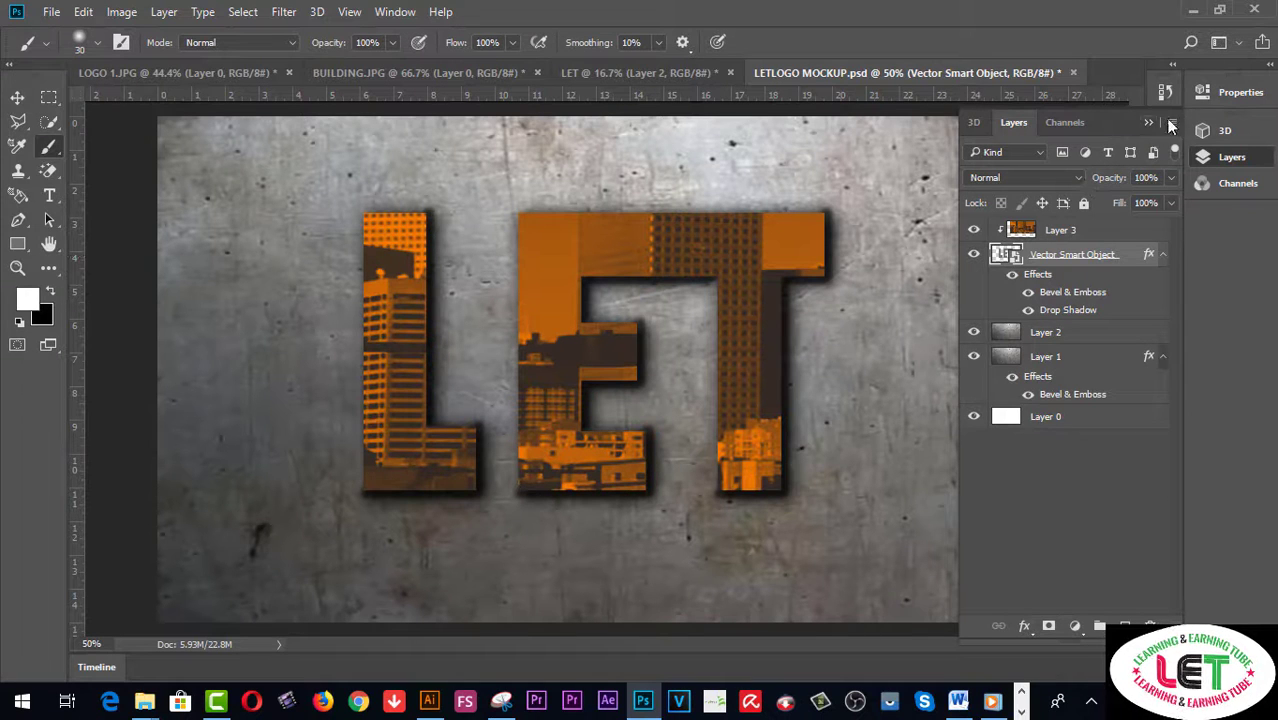
{"action": "left_click", "coordinate": [1149, 122]}
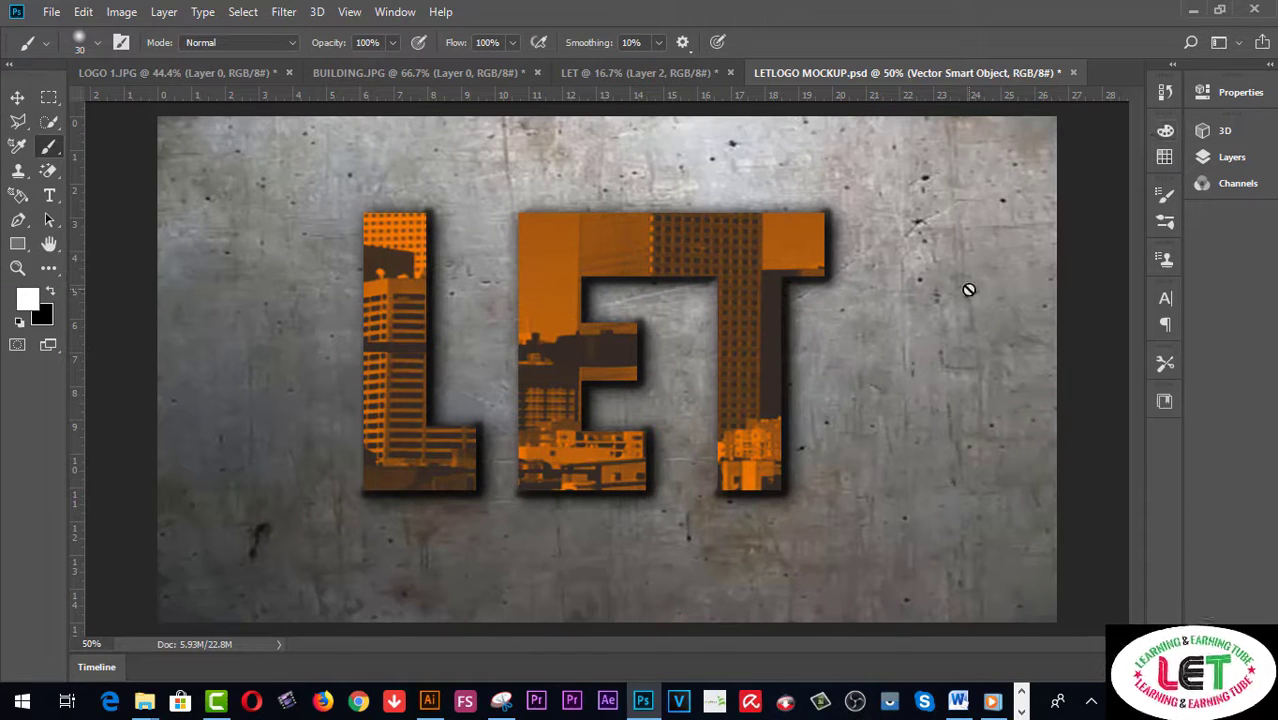